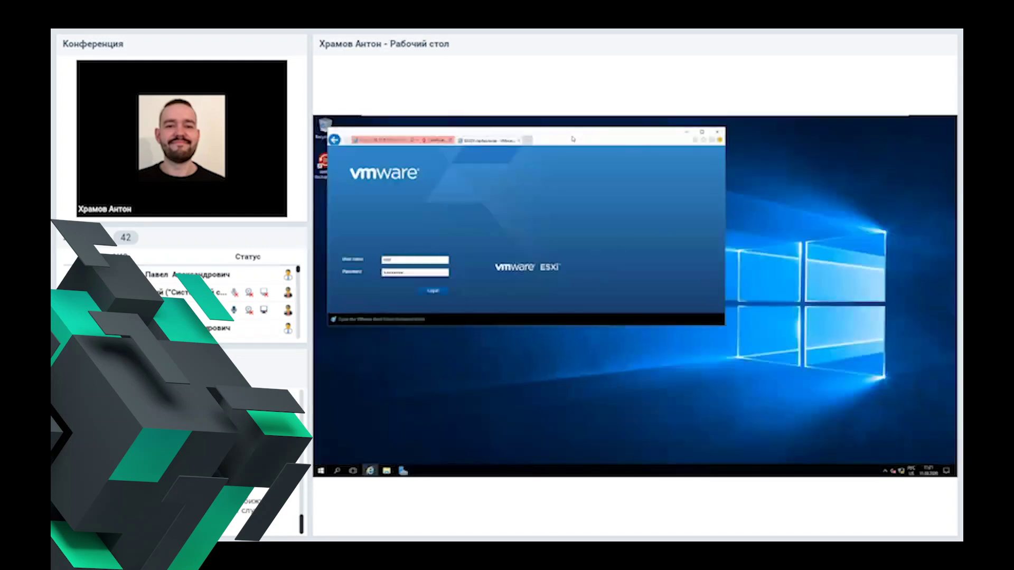
Step: Launch Veritas Backup Exec from its desktop shortcut
left_click_drag(547, 135, 655, 141)
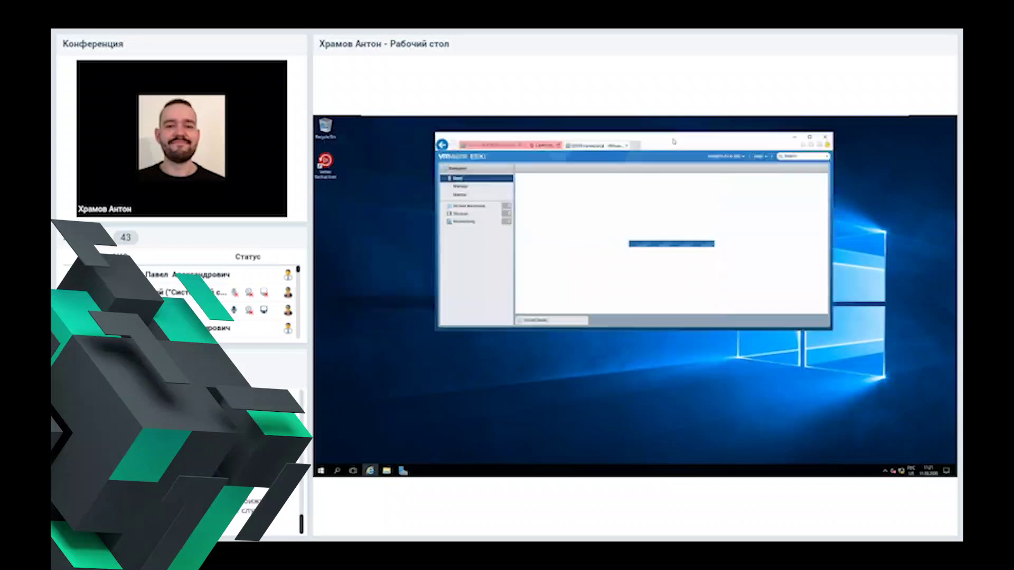
left_click(325, 163)
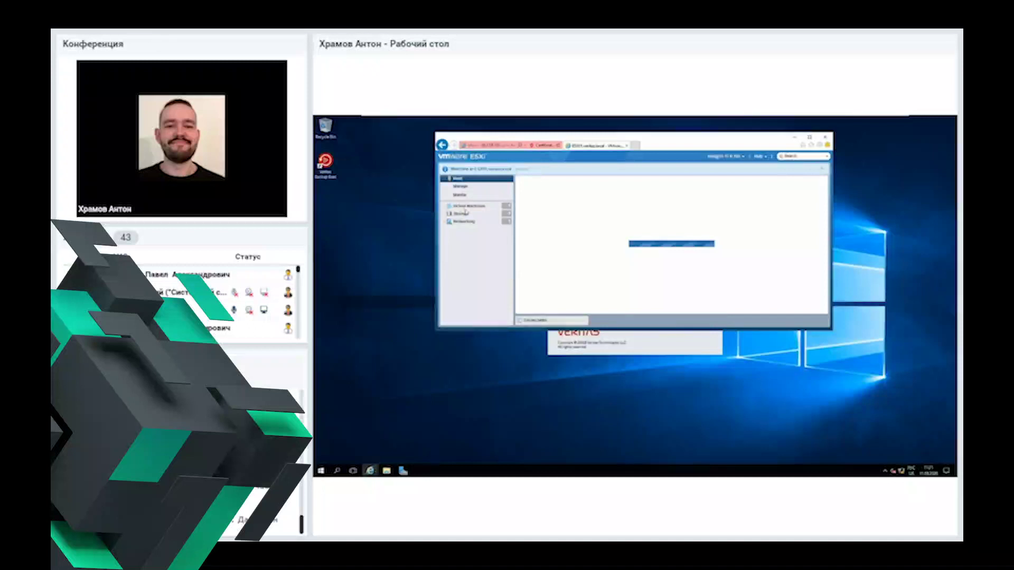
left_click(642, 336)
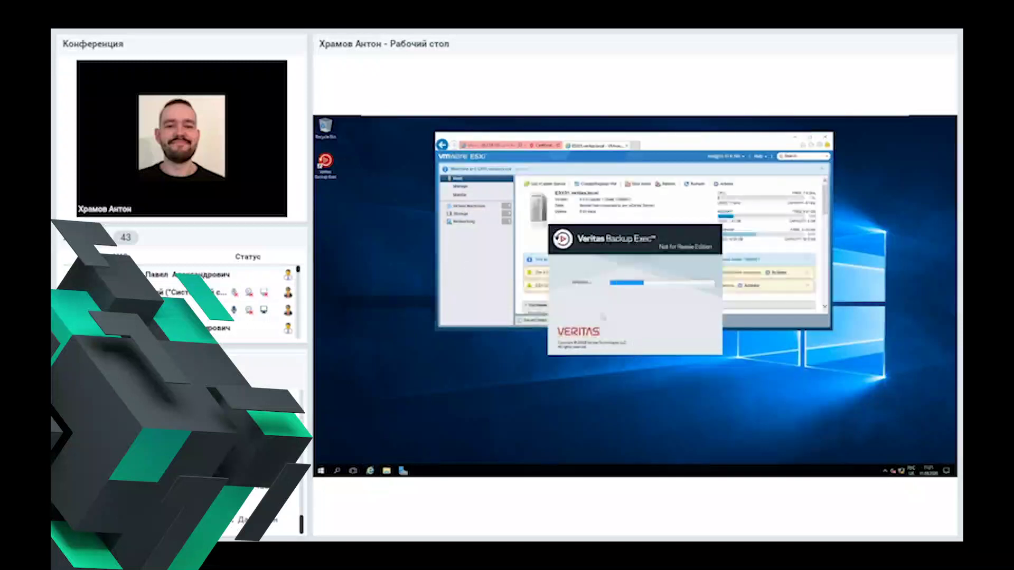
Step: In ESXi Host Client, power on the Windows VM and answer its pending question
left_click(467, 276)
left_click(475, 207)
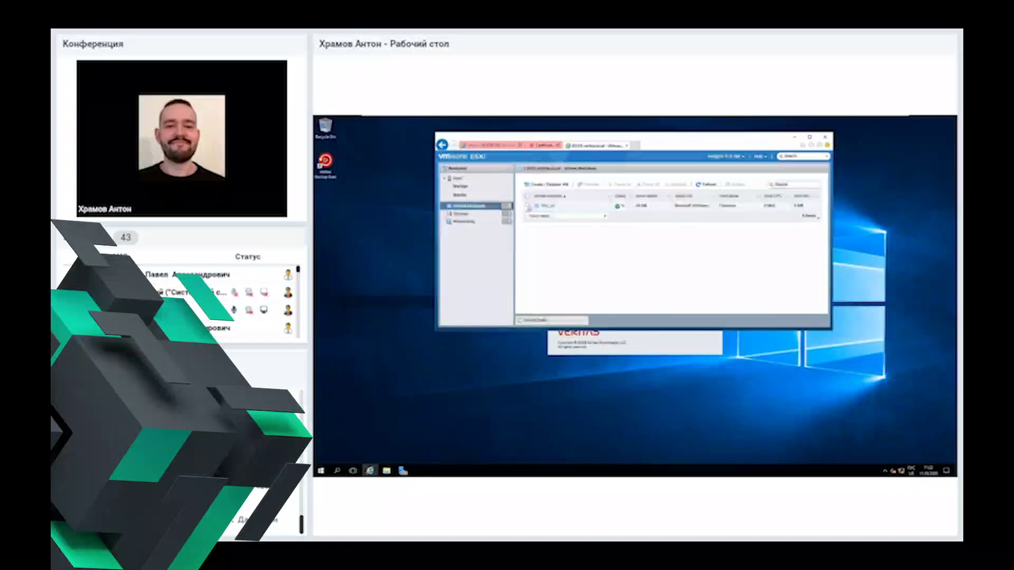
left_click(528, 206)
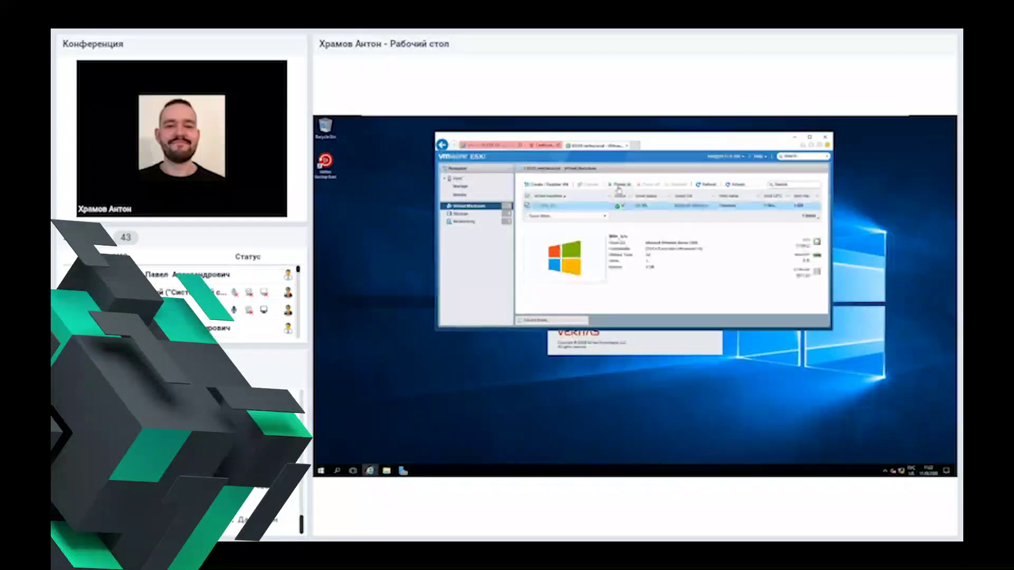
left_click(619, 186)
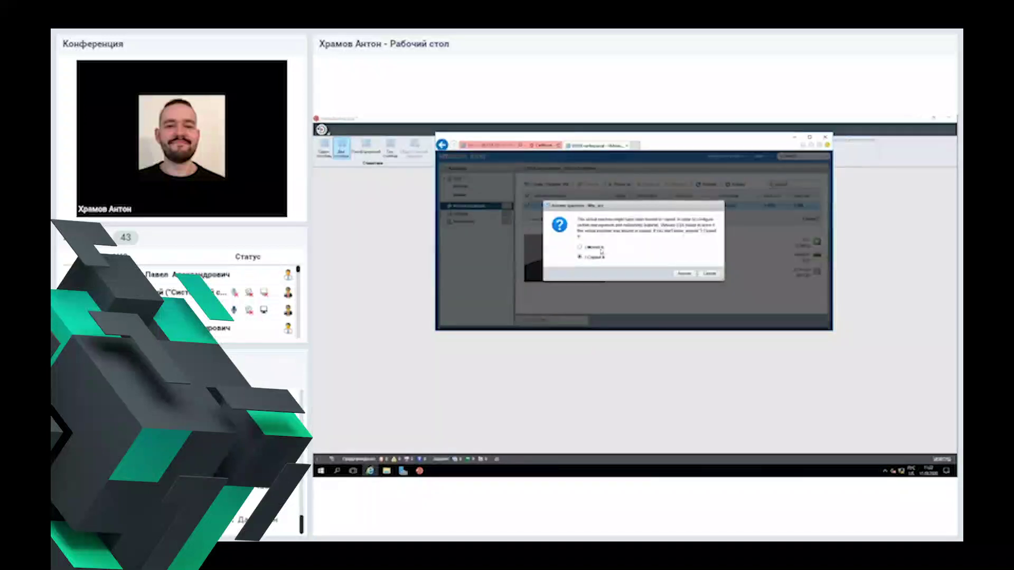
left_click(692, 274)
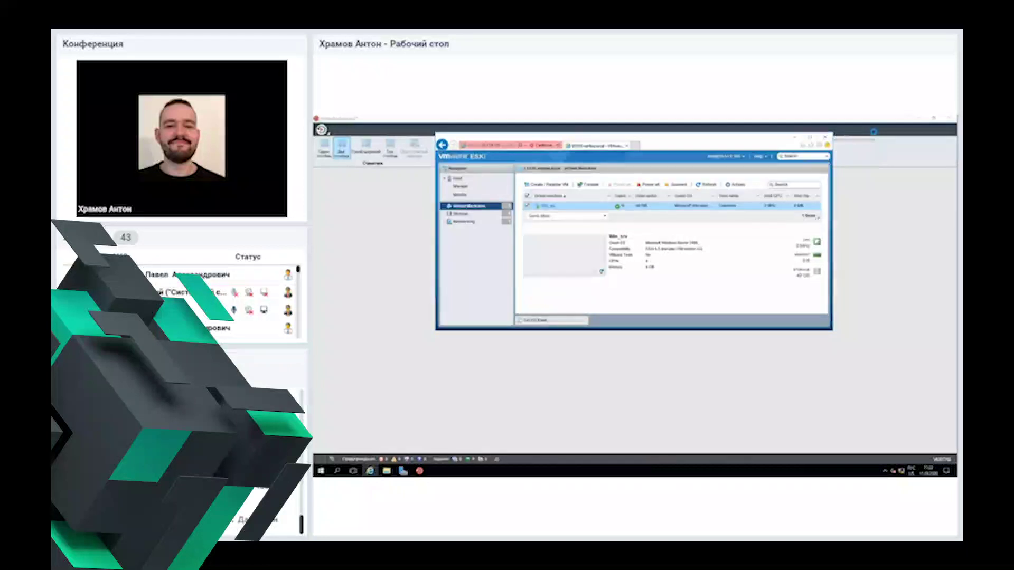
left_click(797, 137)
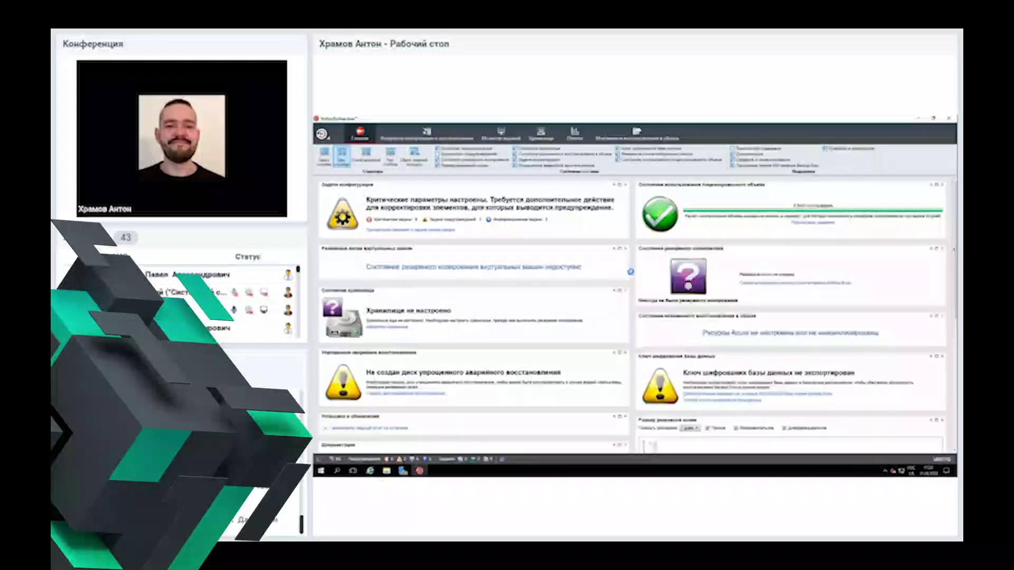
Step: Open a dashboard item's details window from its context menu, then close it
right_click(630, 272)
left_click(647, 284)
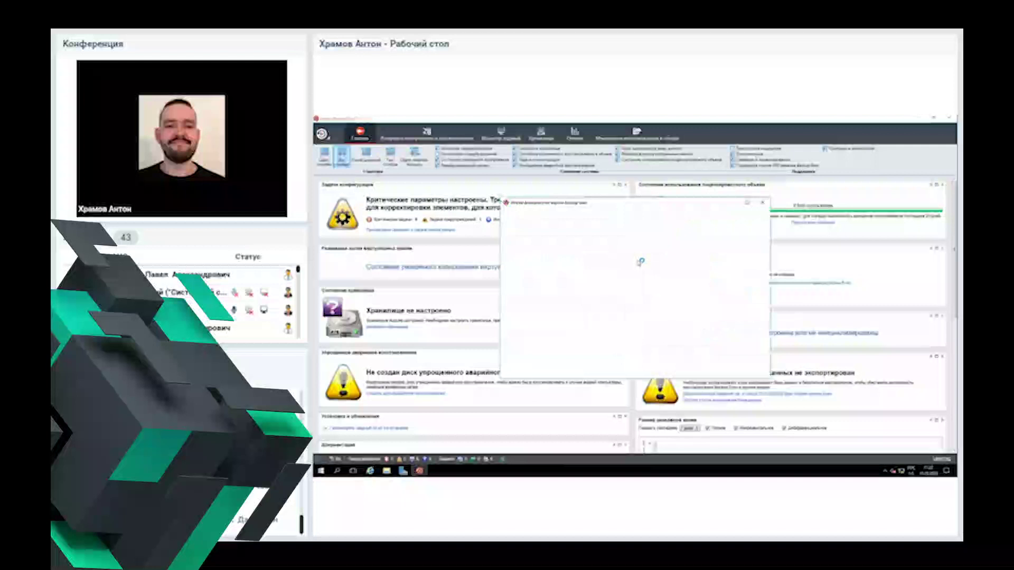
left_click(753, 370)
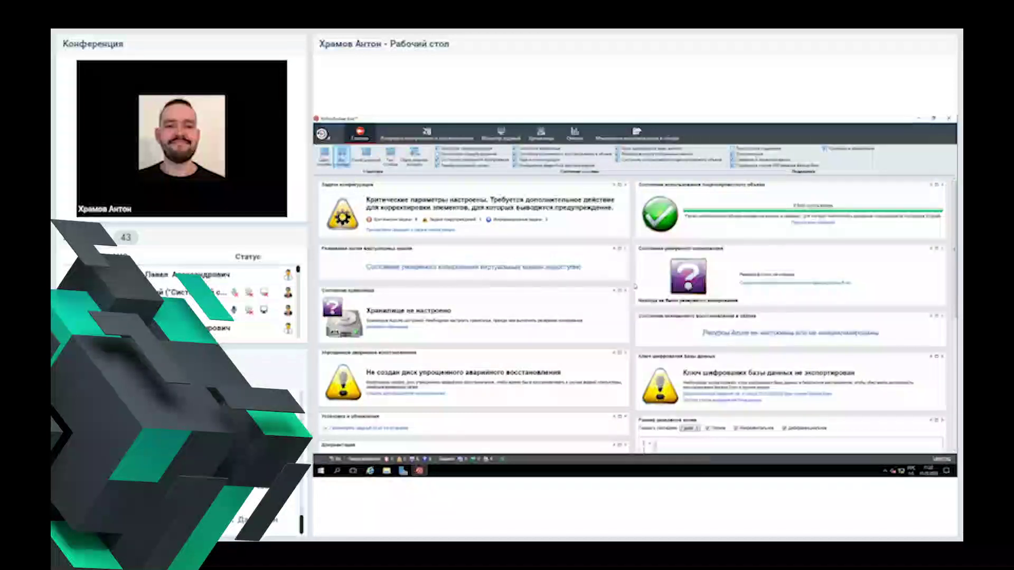
Step: Scroll through the Home dashboard panels to review alerts and configuration tasks
scroll(636, 286, "down", 1)
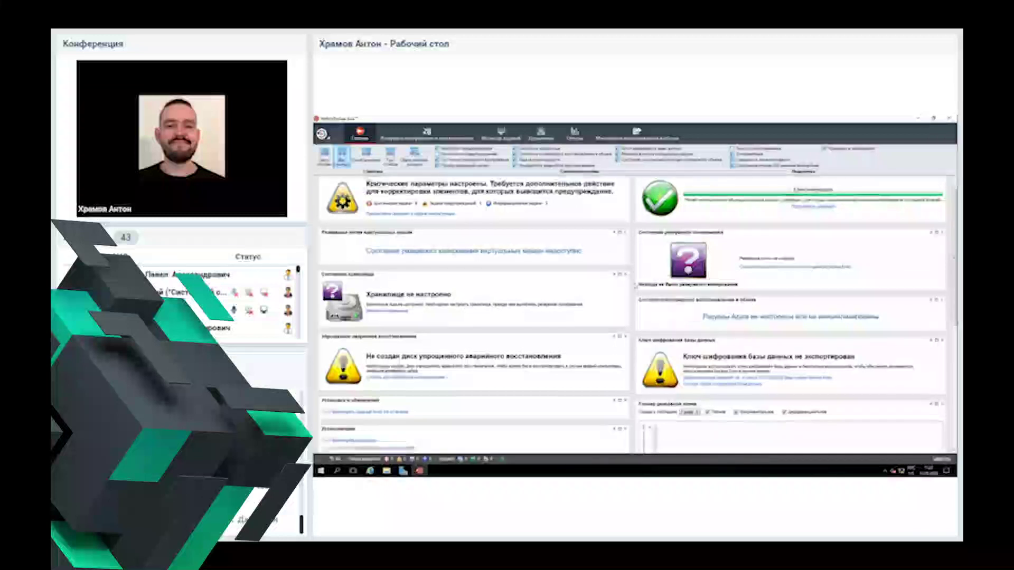
scroll(636, 286, "down", 3)
scroll(635, 287, "up", 4)
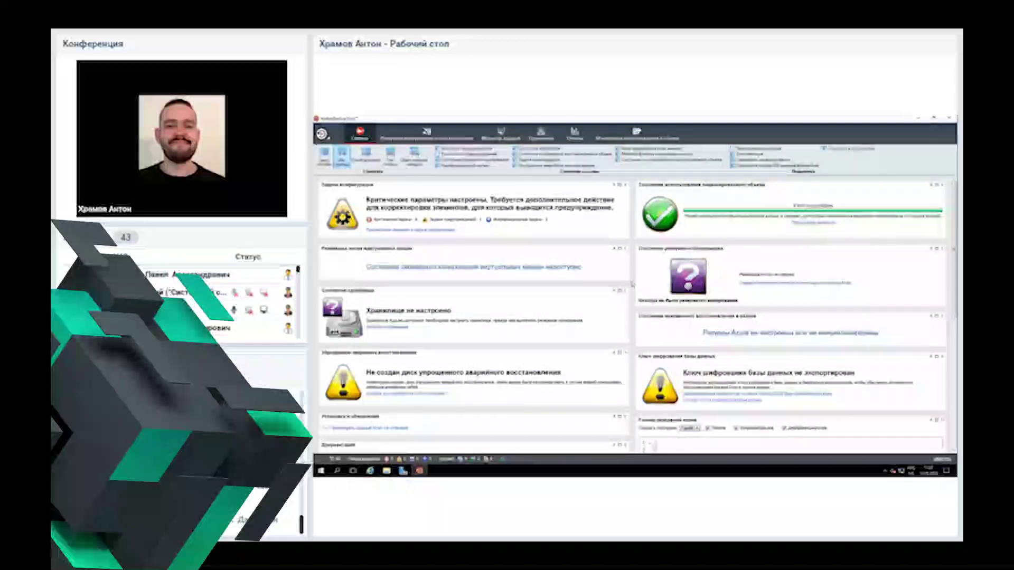
scroll(633, 285, "down", 2)
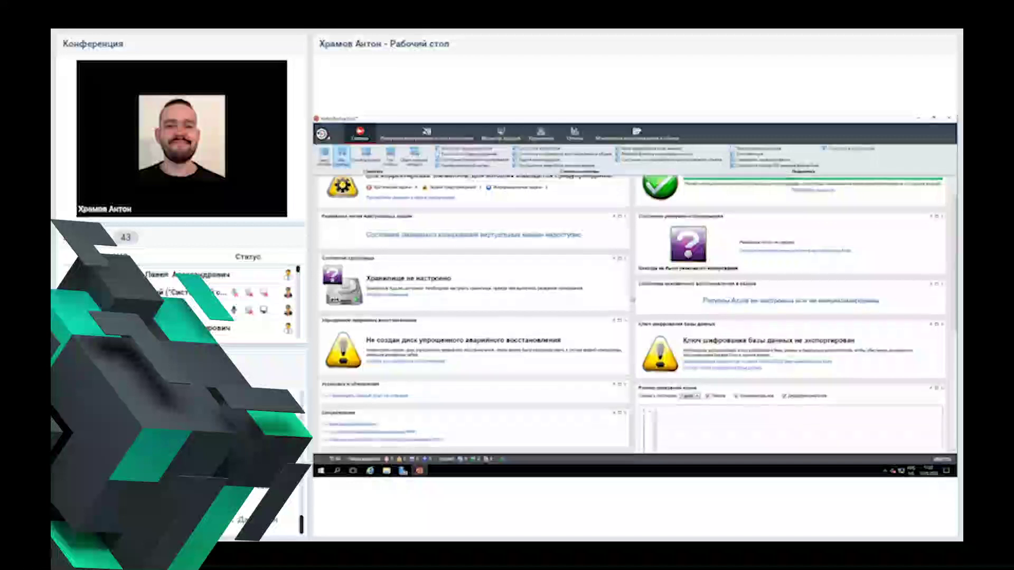
scroll(634, 312, "down", 3)
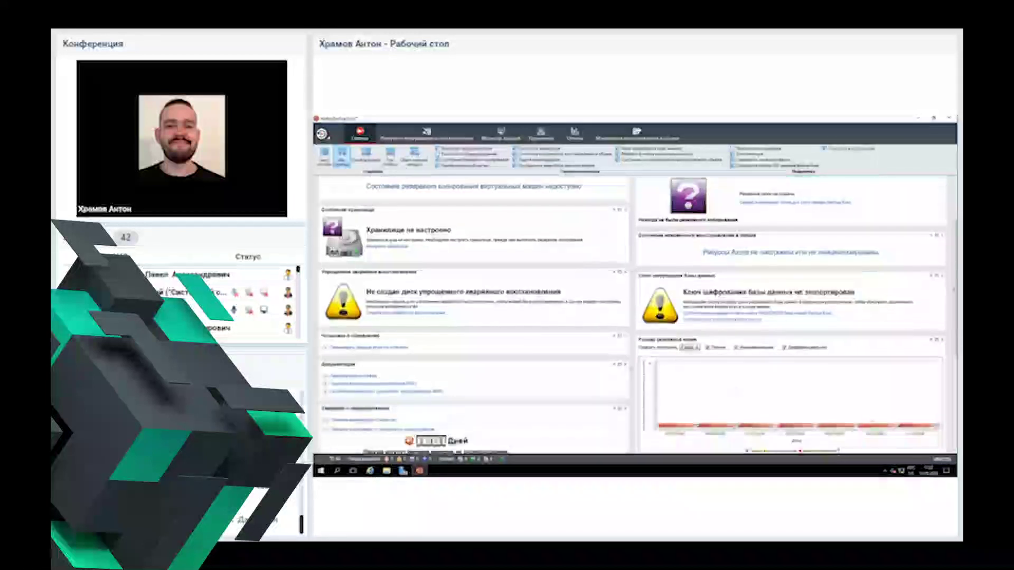
scroll(597, 342, "up", 1)
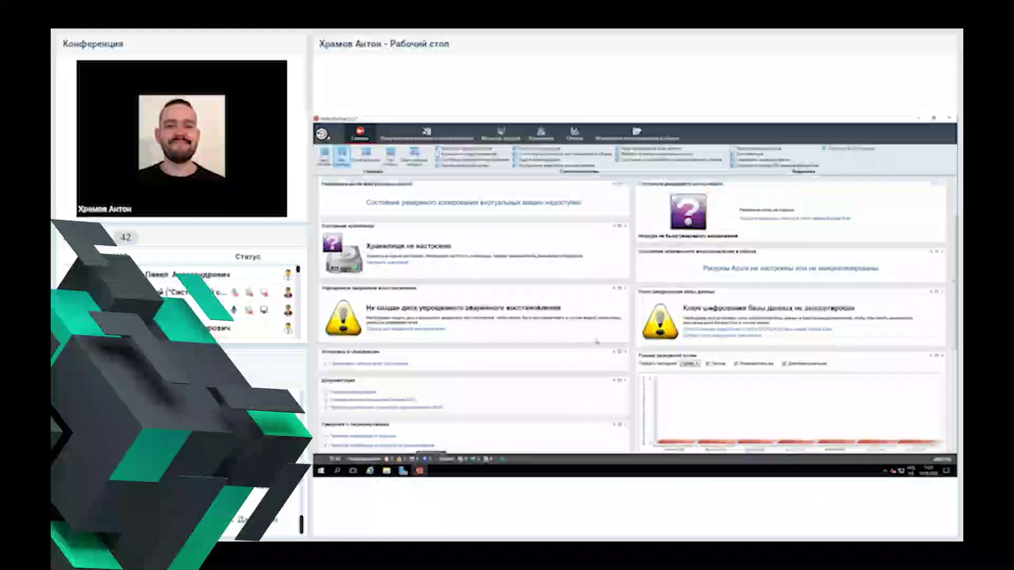
scroll(597, 341, "down", 3)
scroll(597, 341, "up", 4)
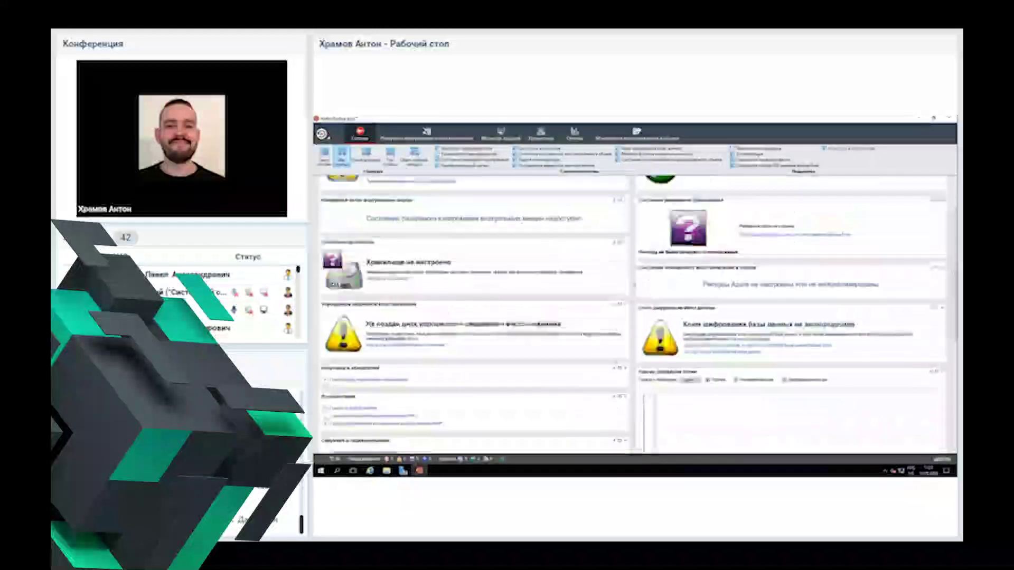
scroll(634, 312, "up", 2)
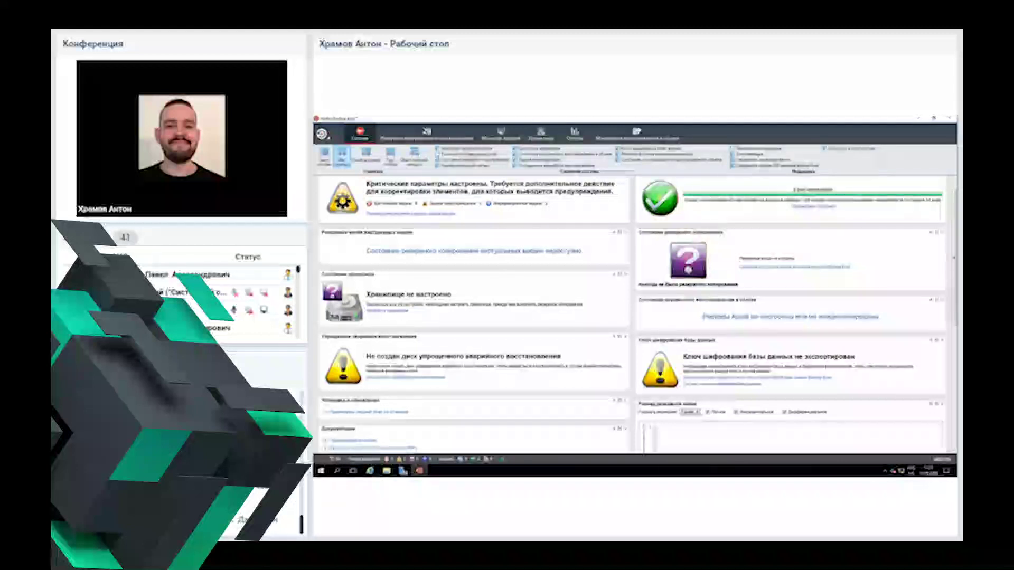
scroll(637, 301, "up", 1)
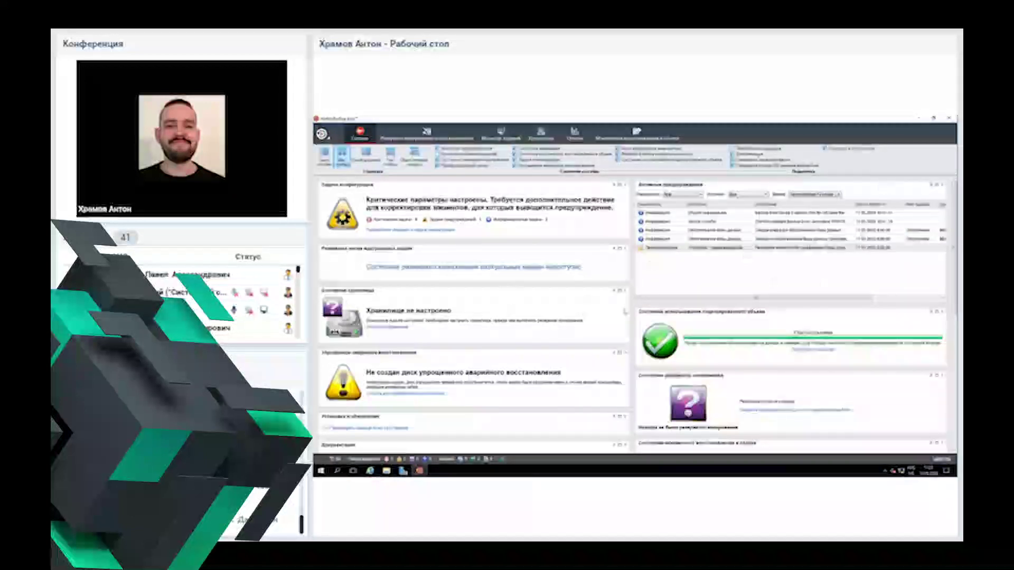
Step: Try the two-column and single-column dashboard layouts, settling on three columns
scroll(637, 312, "down", 1)
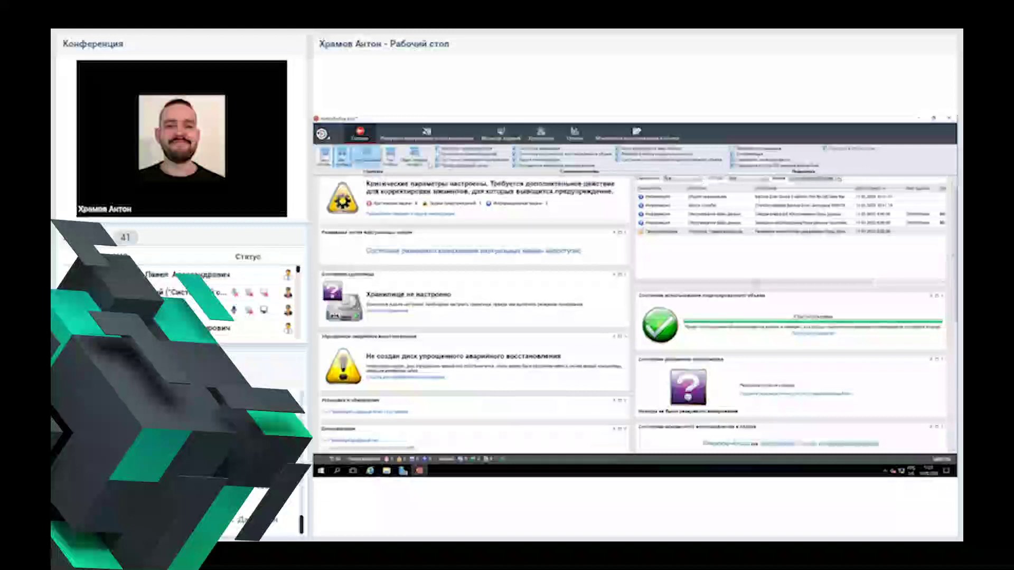
left_click(366, 157)
left_click(391, 156)
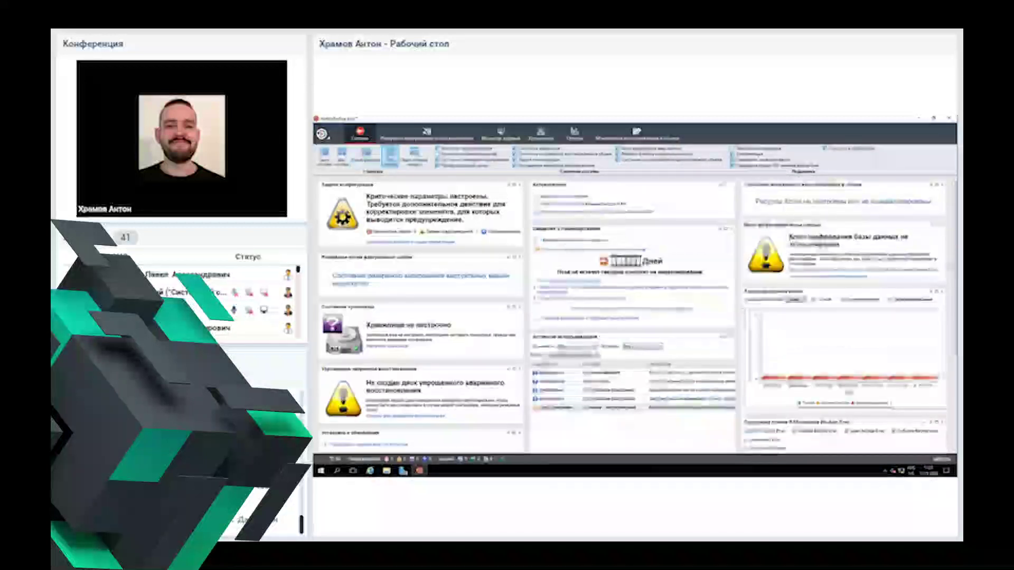
scroll(636, 312, "down", 2)
scroll(636, 312, "up", 2)
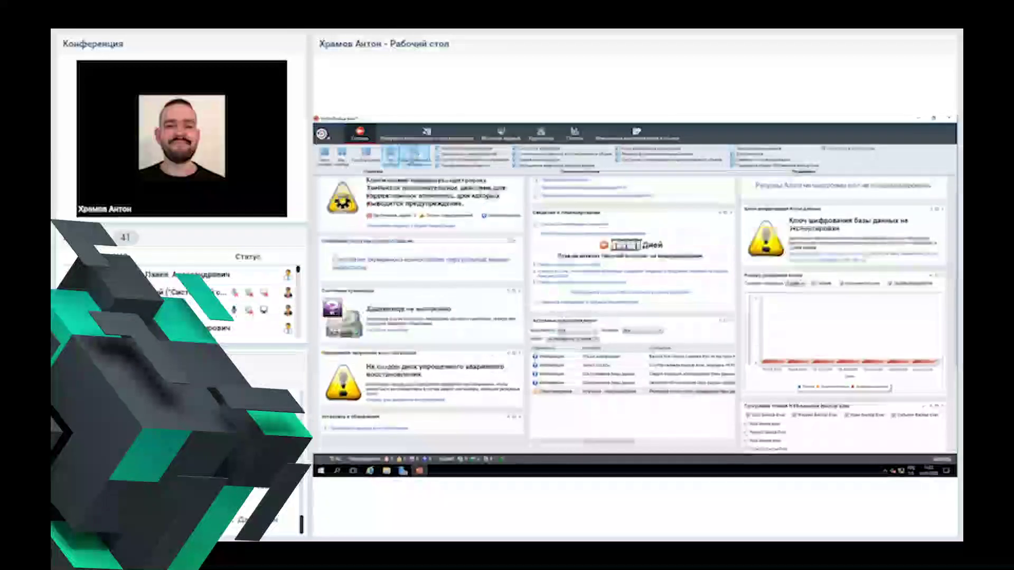
left_click(342, 157)
left_click(324, 156)
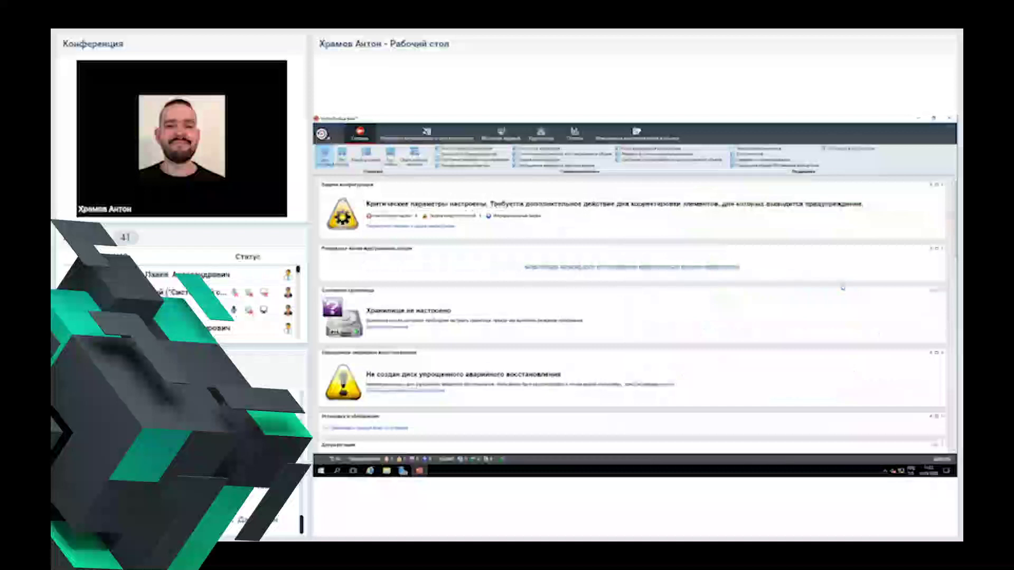
left_click(391, 156)
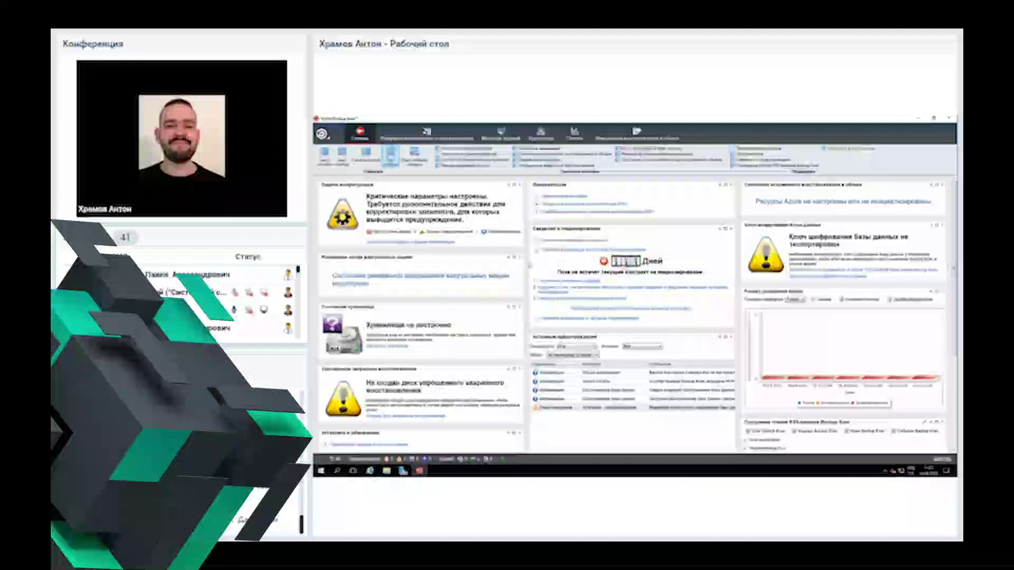
Step: Review the three-column dashboard, then switch to the Storage view
scroll(531, 265, "down", 1)
scroll(531, 266, "down", 1)
scroll(531, 266, "up", 2)
left_click(427, 133)
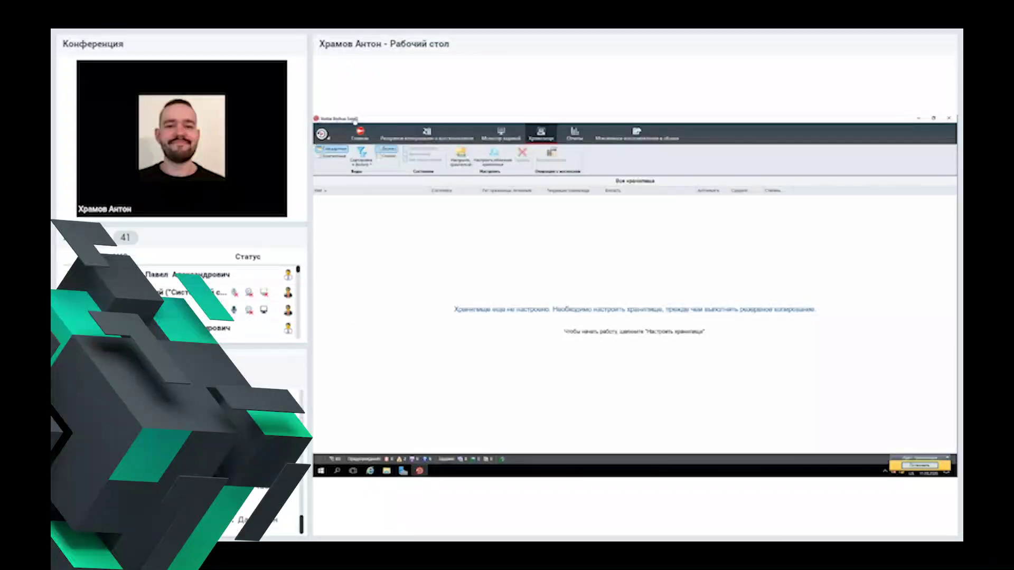
Step: Start the Configure Storage wizard from the Storage ribbon
left_click(460, 156)
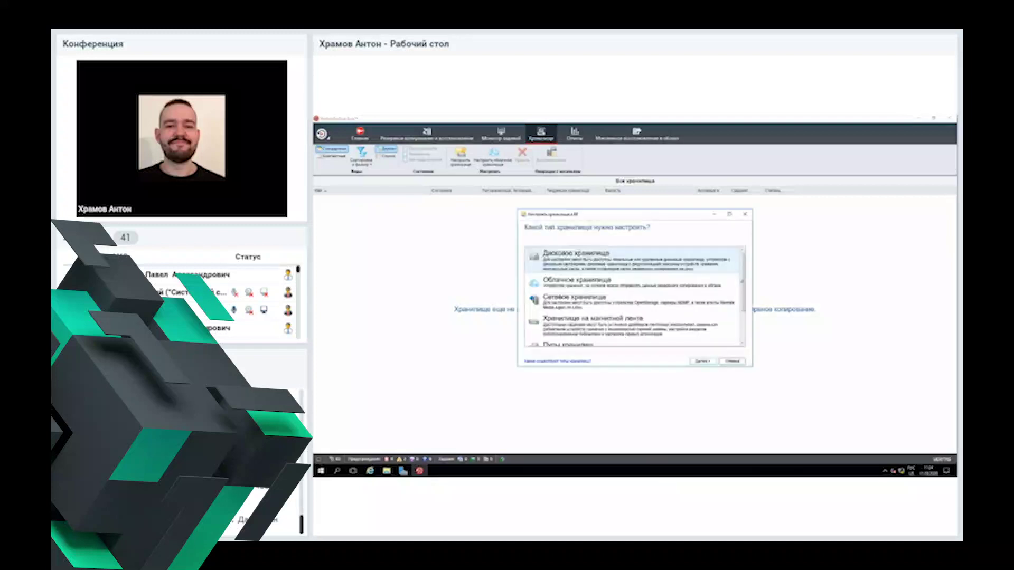
Step: Choose Disk Storage in the wizard and review the disk storage type options
left_click_drag(625, 217, 651, 199)
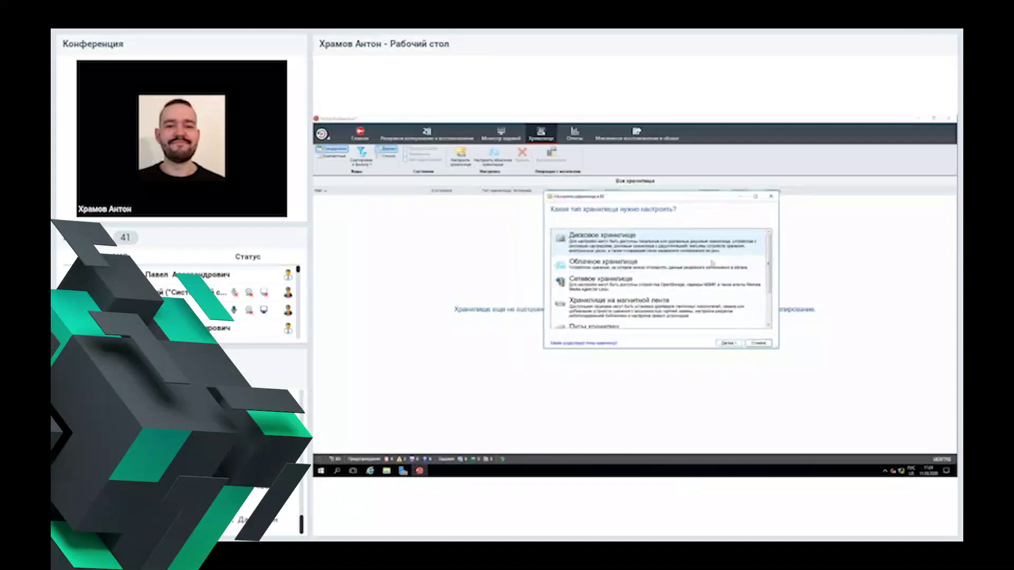
mouse_move(770, 271)
left_mouse_down()
mouse_move(774, 299)
mouse_move(774, 259)
left_mouse_up()
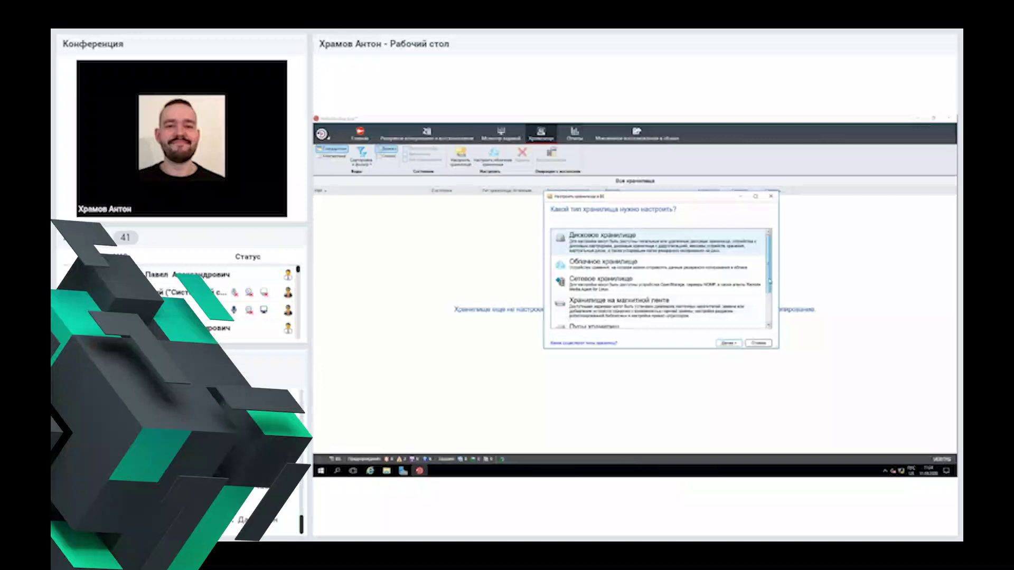
left_click_drag(769, 270, 769, 302)
scroll(769, 298, "up", 1)
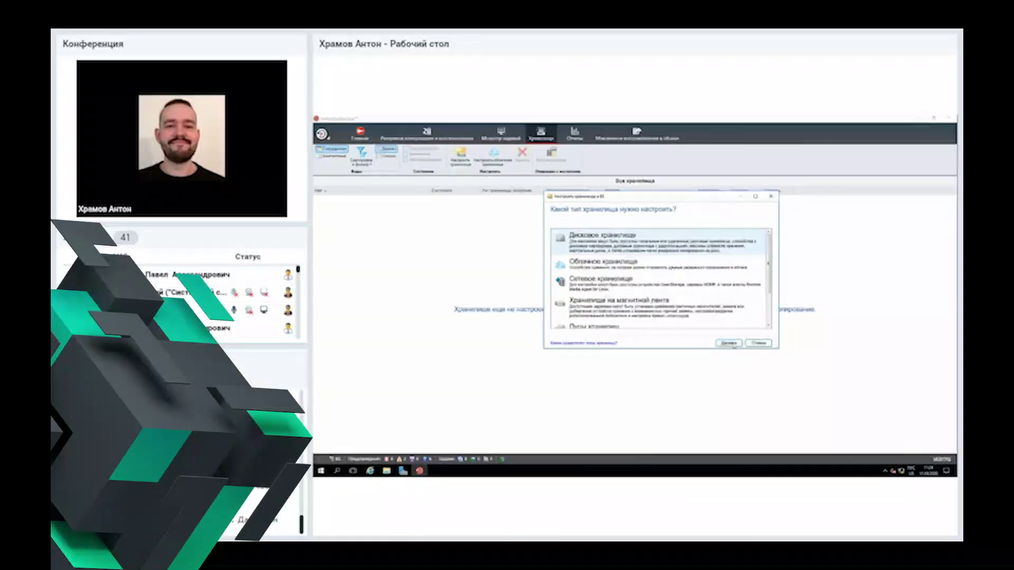
left_click(732, 344)
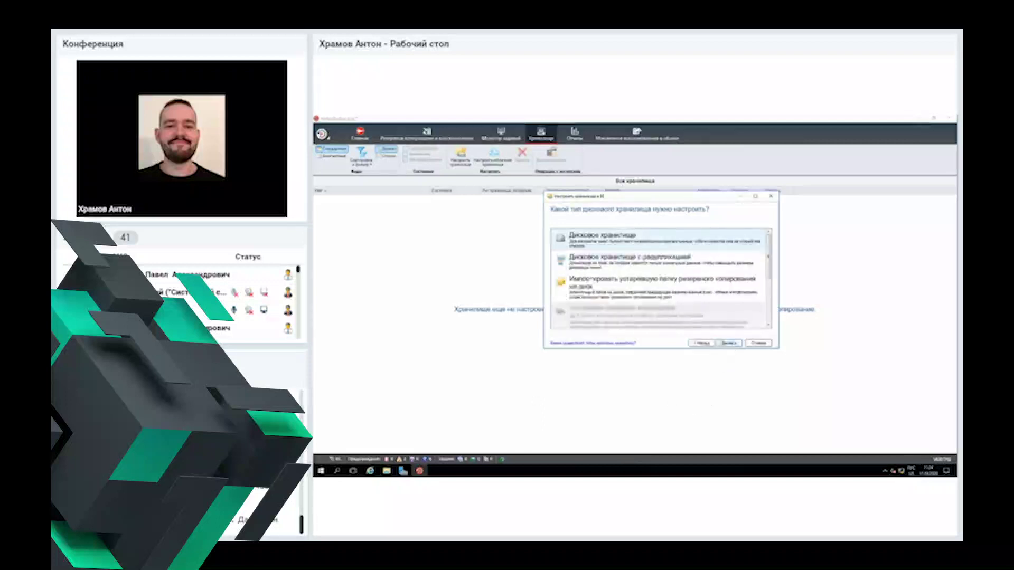
scroll(676, 300, "down", 3)
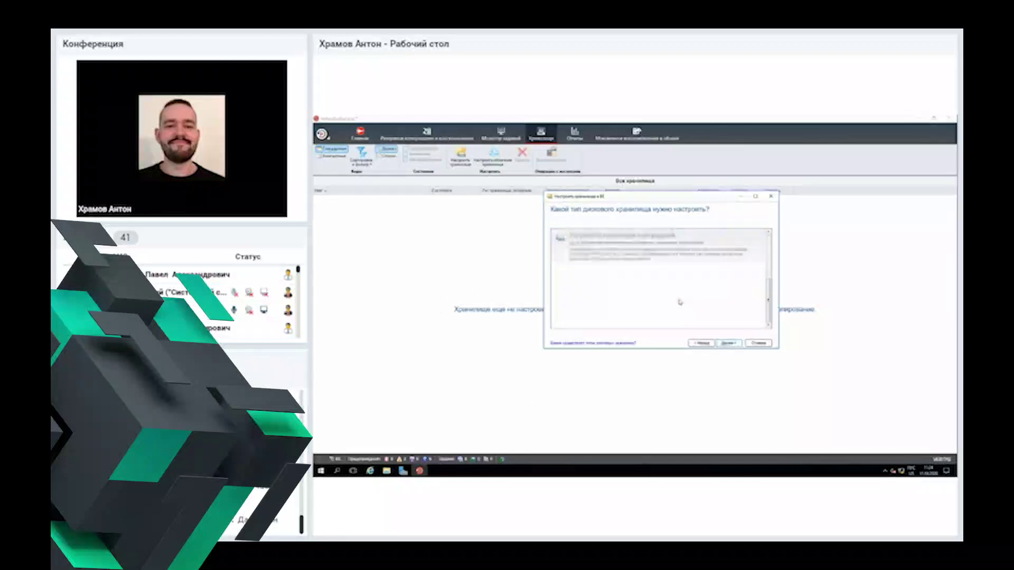
scroll(680, 302, "up", 3)
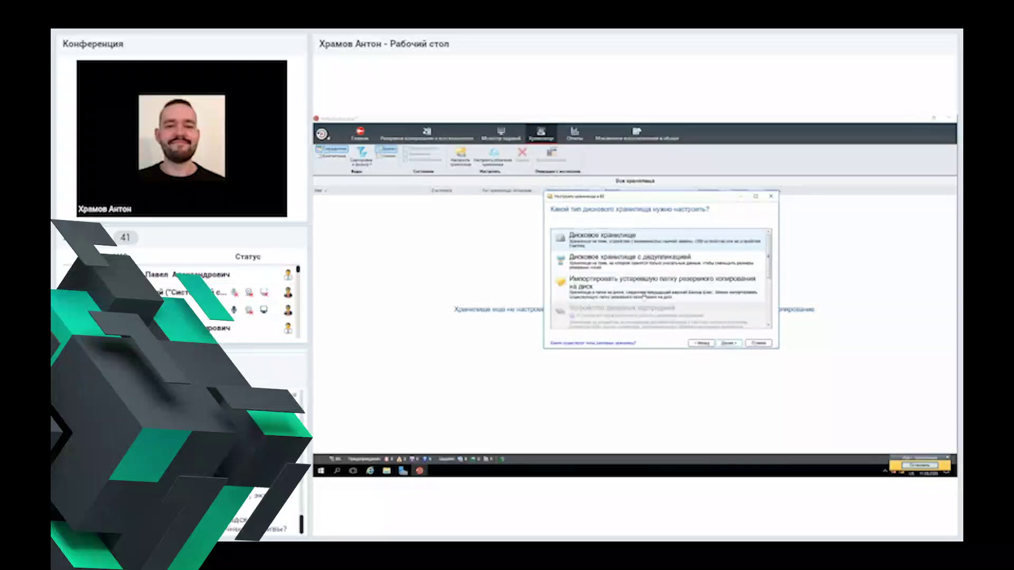
Step: Replace the default disk storage name with a new name
left_click(729, 344)
left_click_drag(627, 240, 522, 238)
key("BackSpace")
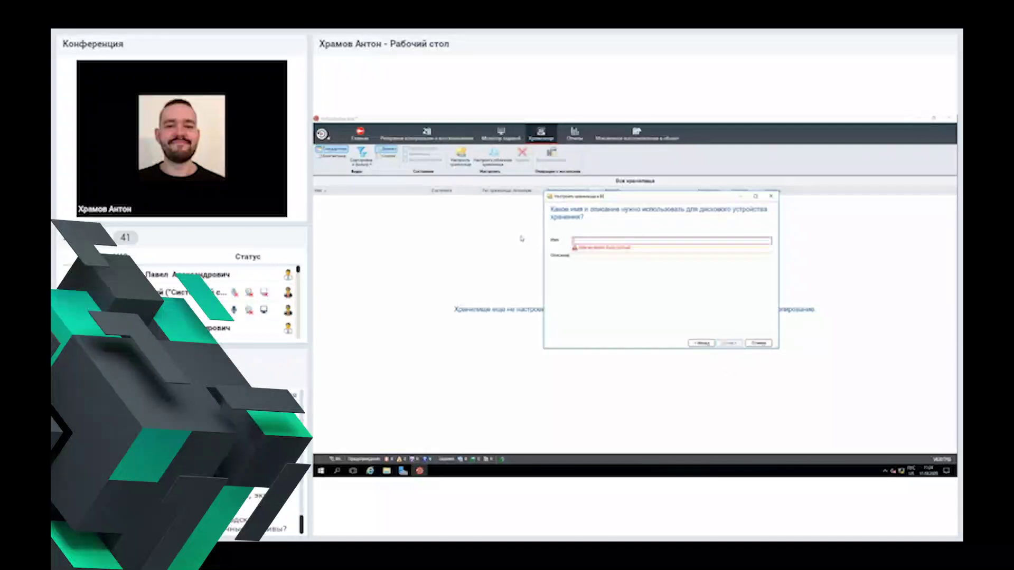
type("Б")
type("i")
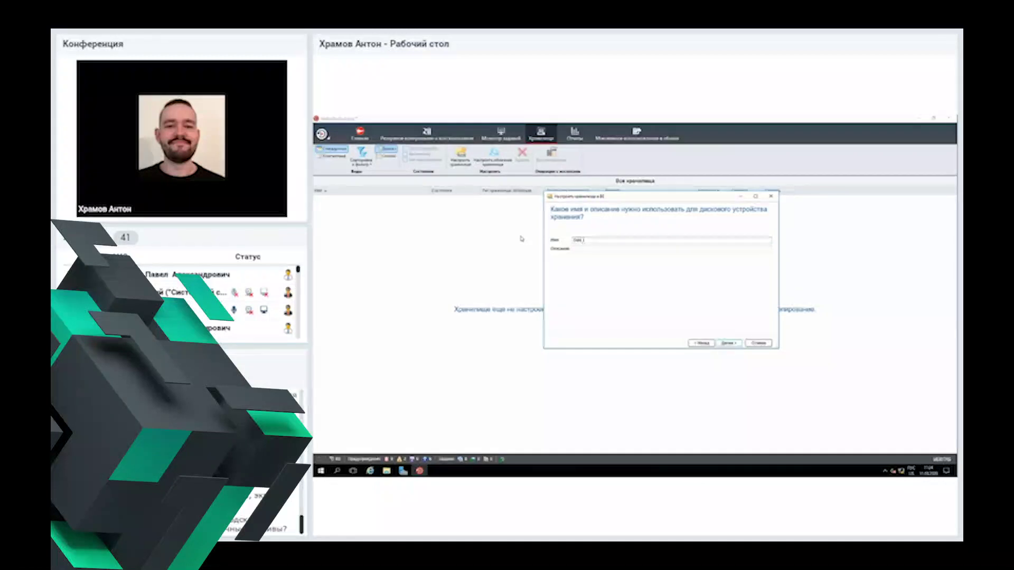
type("osc")
type("e")
Step: Choose the local disk as the storage location and continue
left_click(729, 344)
left_click(638, 235)
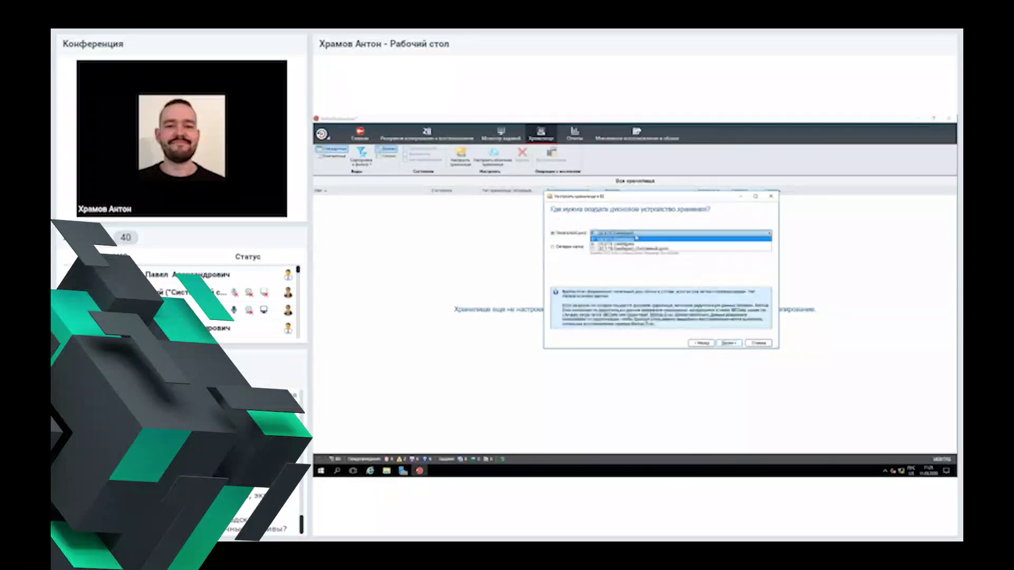
left_click(638, 236)
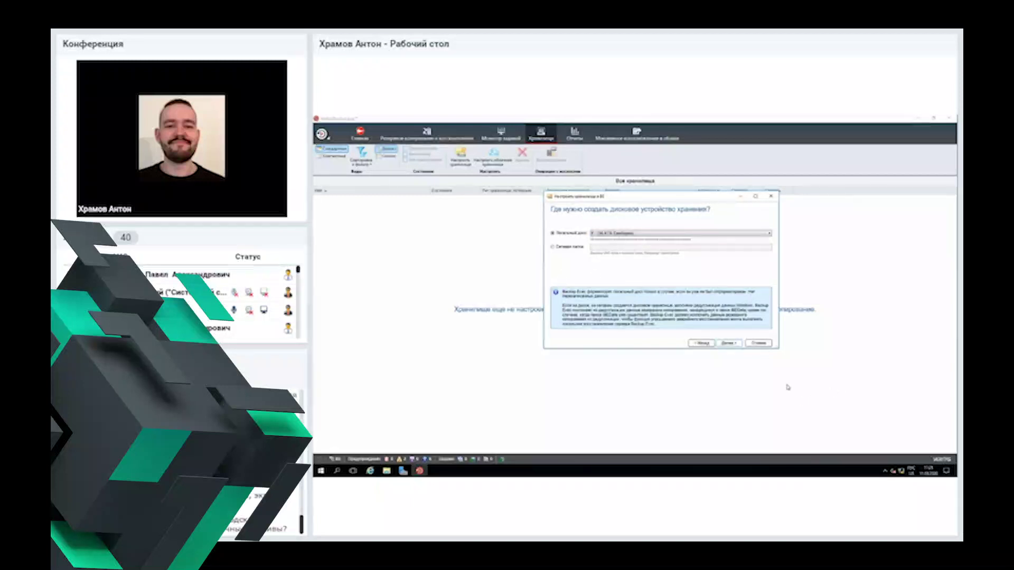
left_click(727, 343)
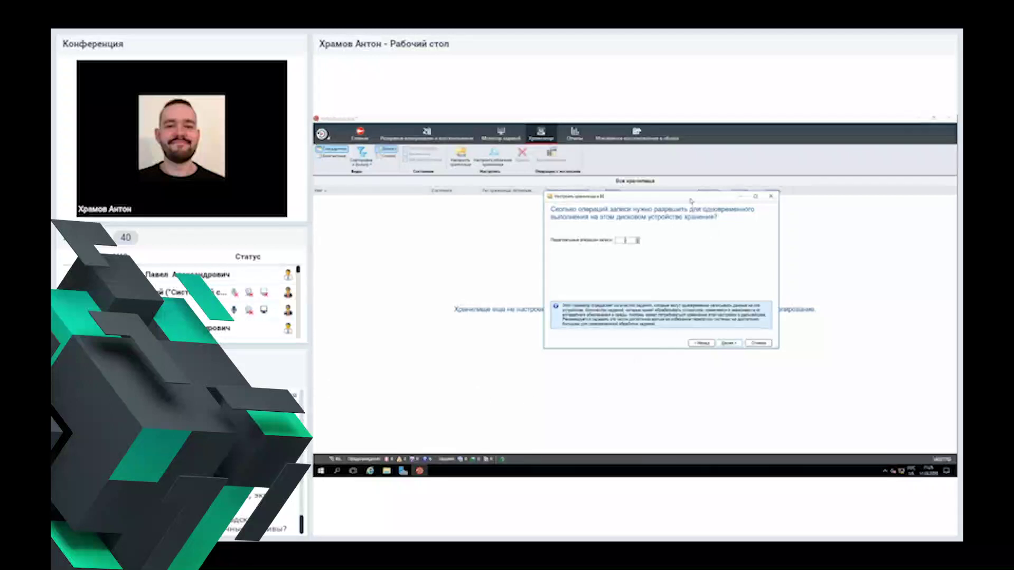
Step: Raise the concurrent write operations count and finish creating the disk storage
left_click_drag(691, 201, 662, 198)
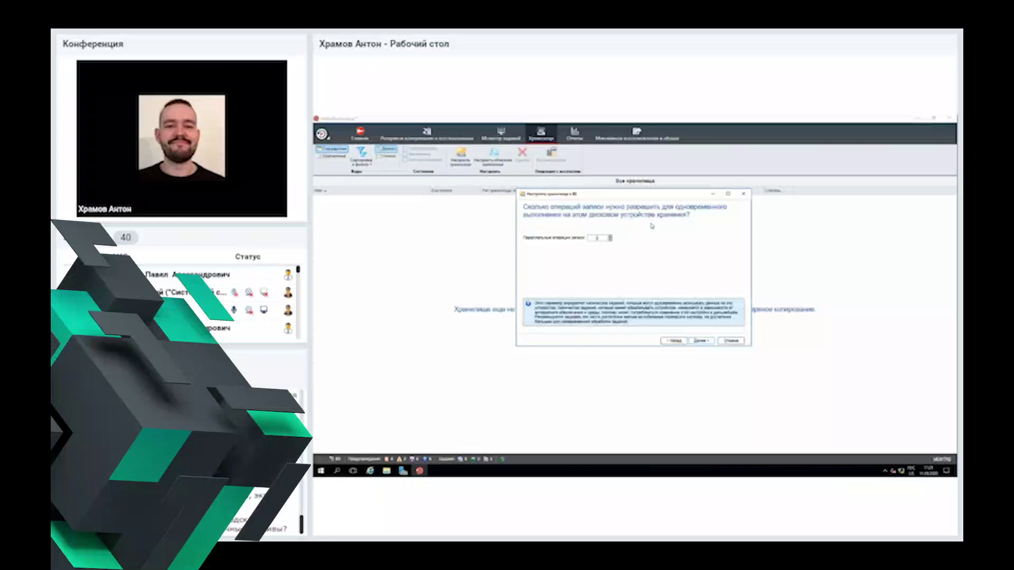
key("Up")
left_click(611, 236)
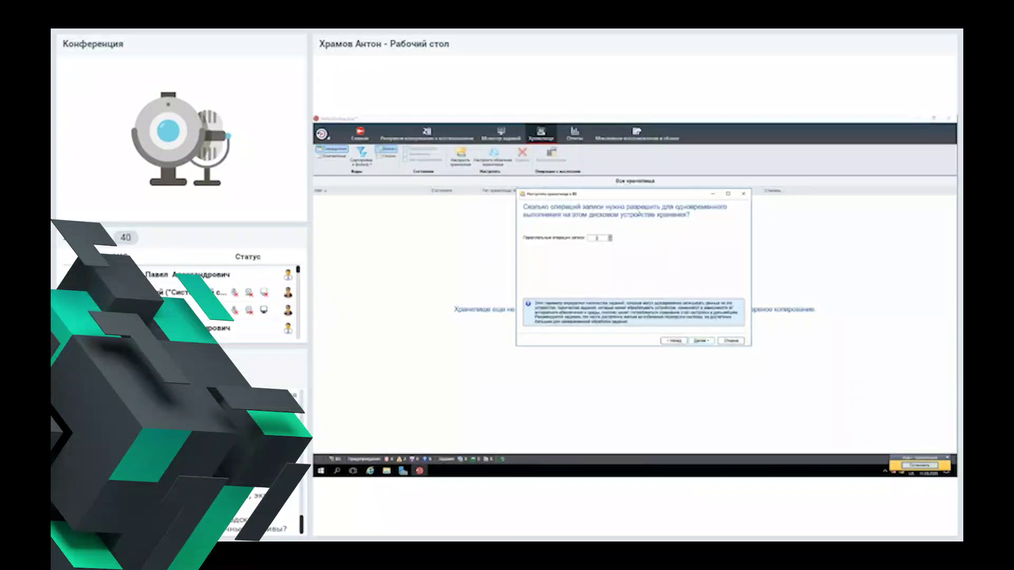
left_click(703, 341)
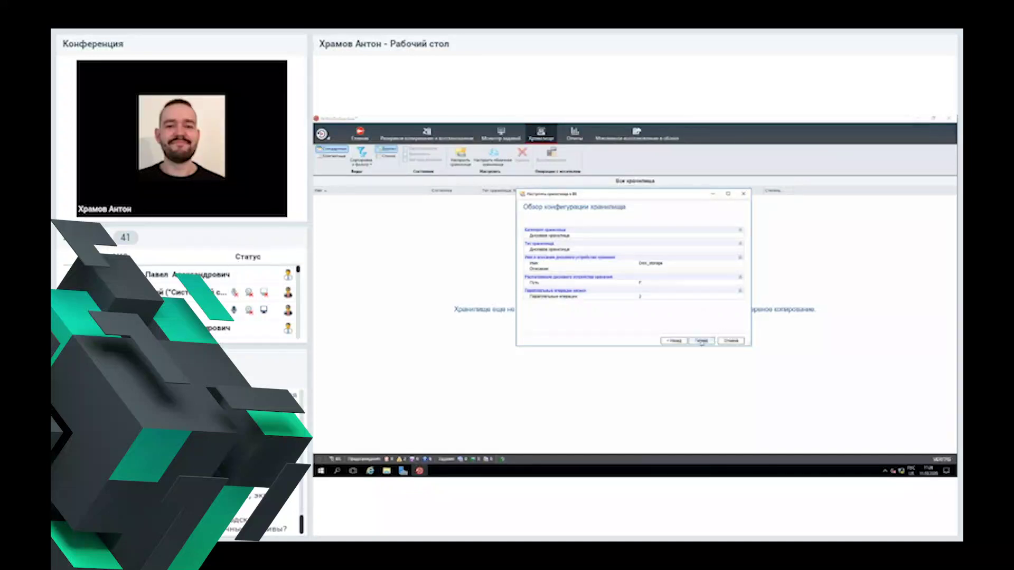
left_click(702, 341)
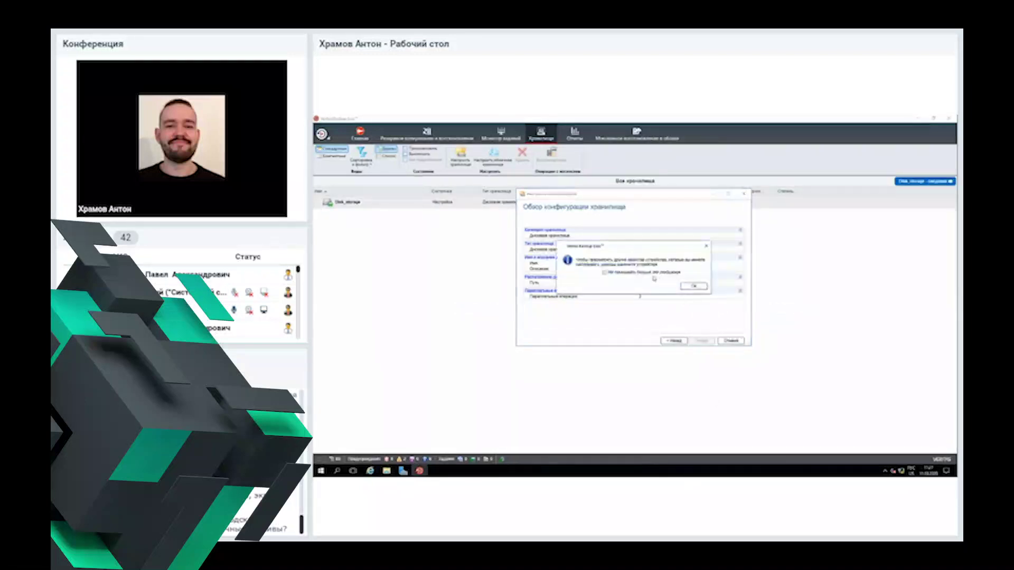
left_click(694, 286)
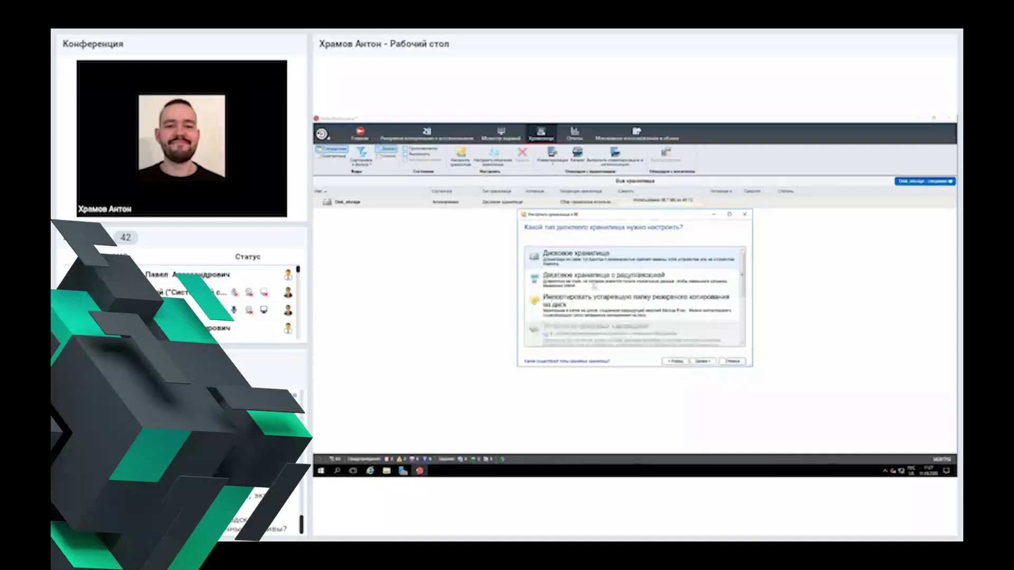
Step: Name the deduplication storage Dedup_storage and place it on a local disk
left_click(702, 361)
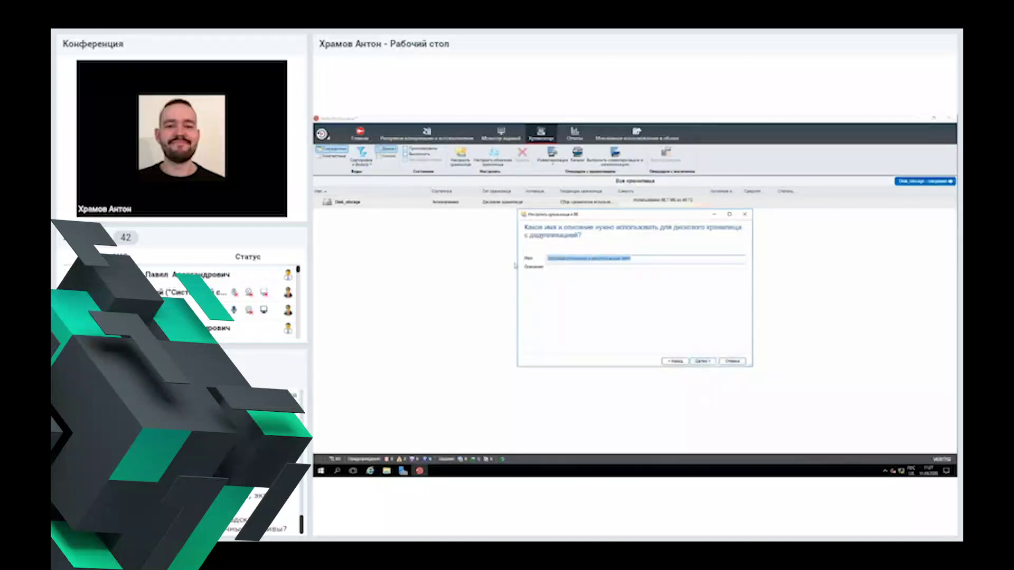
type("D")
key("BackSpace")
type("Dedup_")
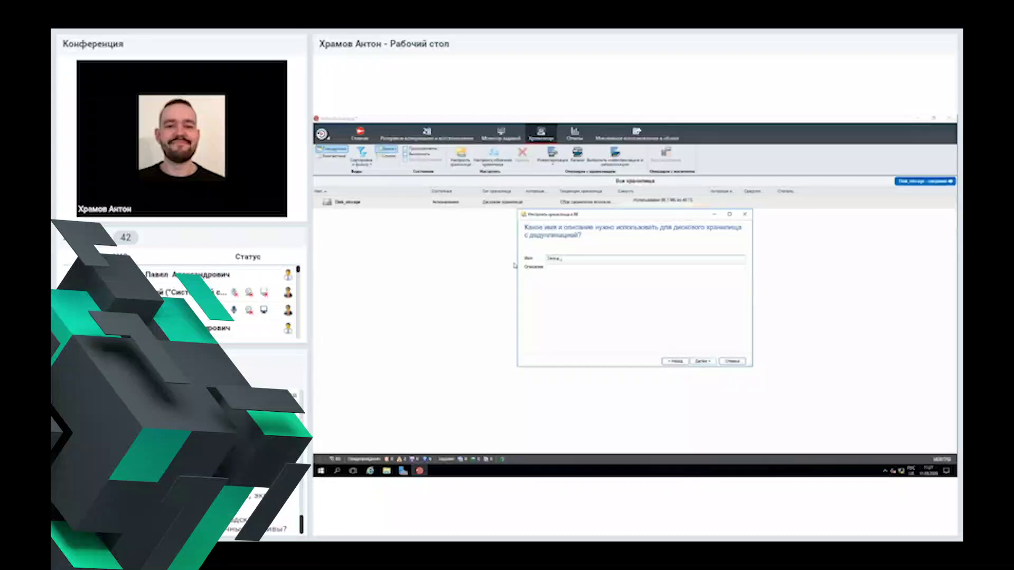
type("storage")
left_click(702, 362)
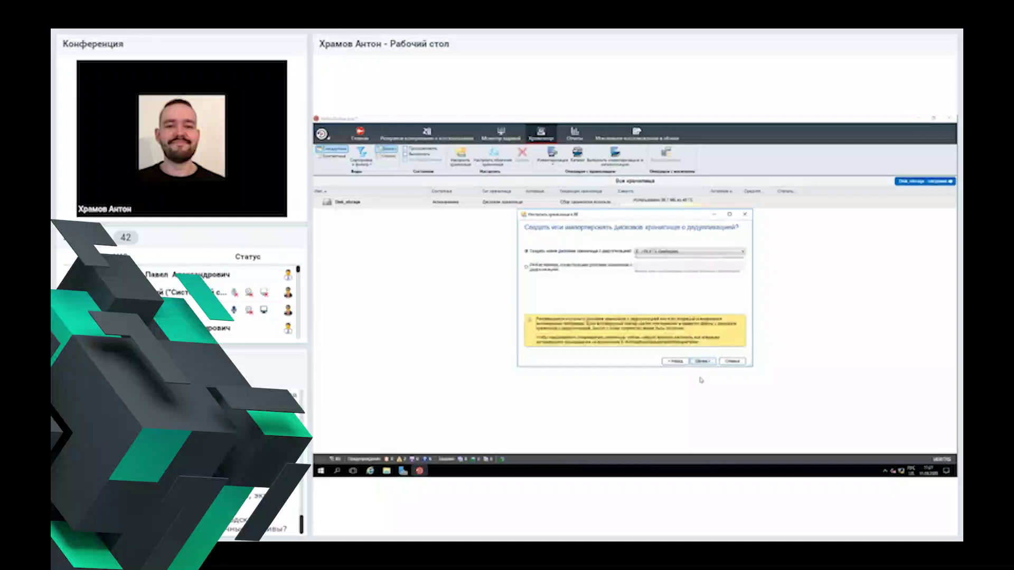
left_click(678, 253)
left_click(678, 257)
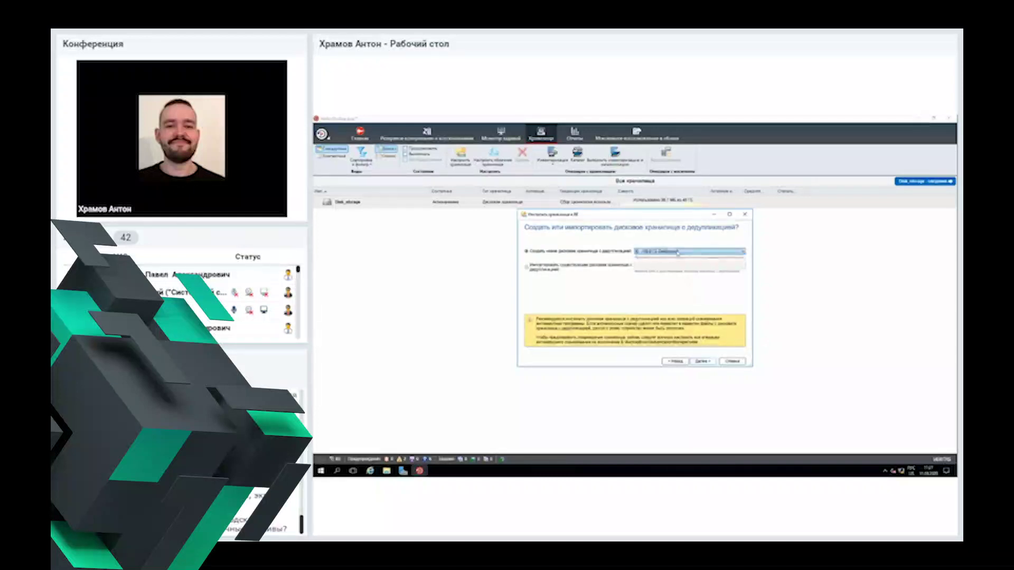
left_click(702, 364)
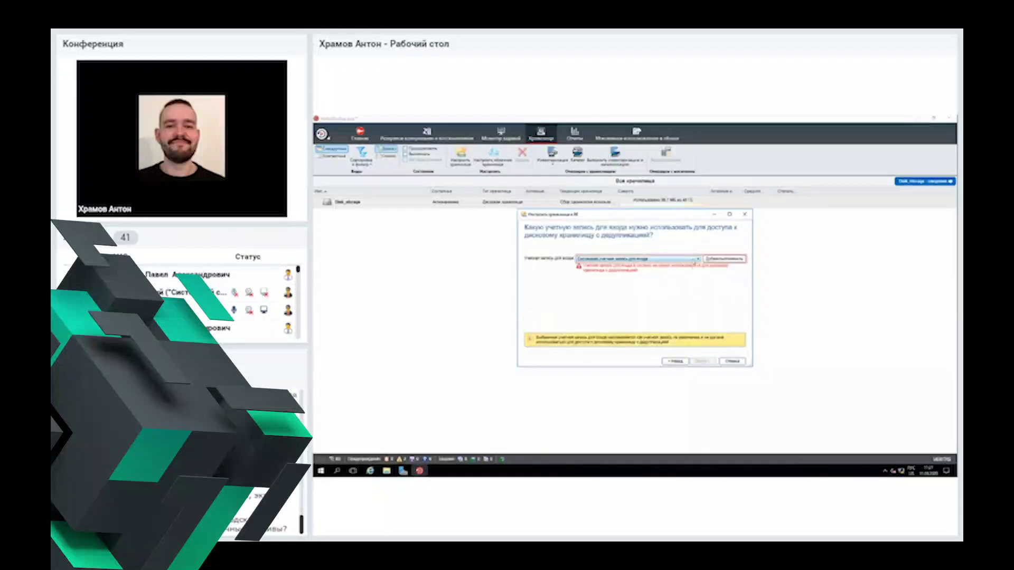
Step: Select a logon account for the deduplication storage and open account management
left_click(693, 260)
left_click(692, 264)
left_click(694, 258)
left_click(692, 264)
left_click(714, 259)
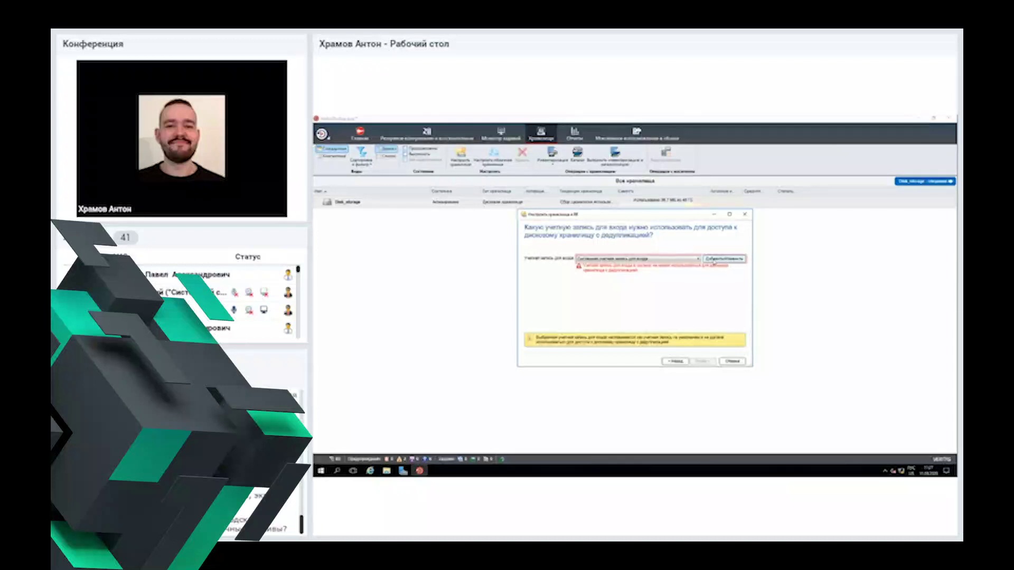
Step: Add a new logon account with a user name, password and password confirmation
left_click(714, 259)
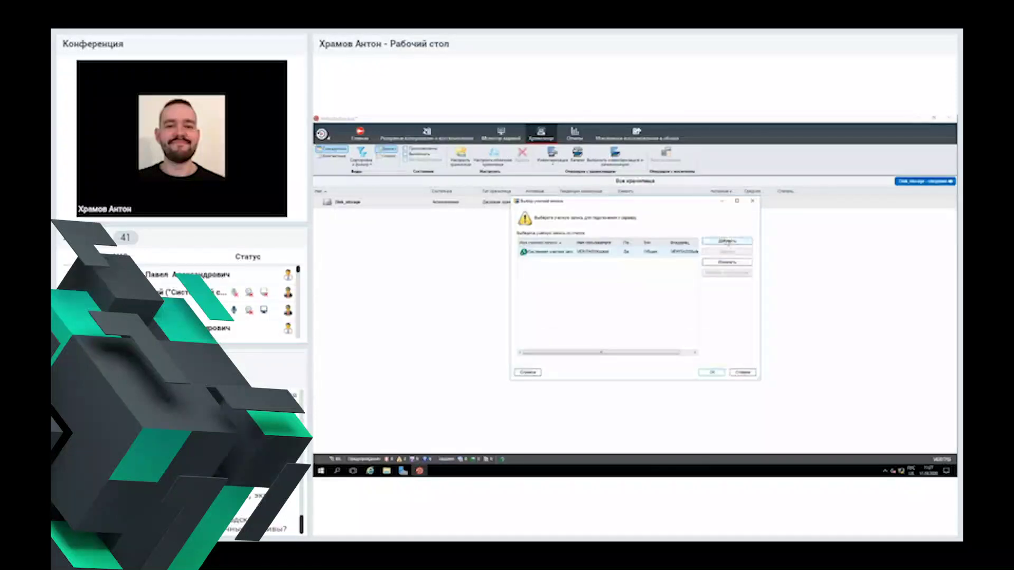
left_click(728, 241)
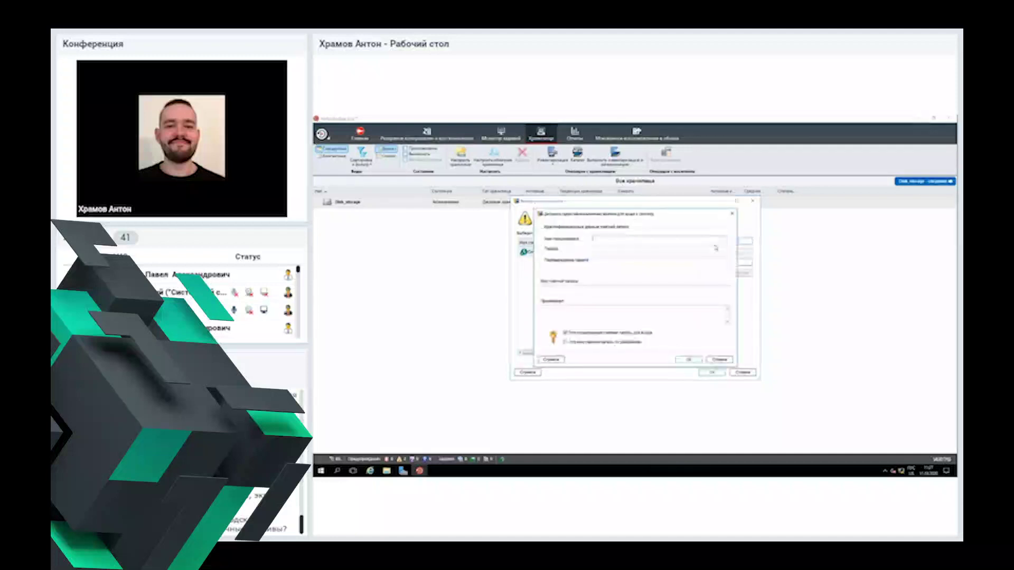
type("test")
key("Tab")
type("1")
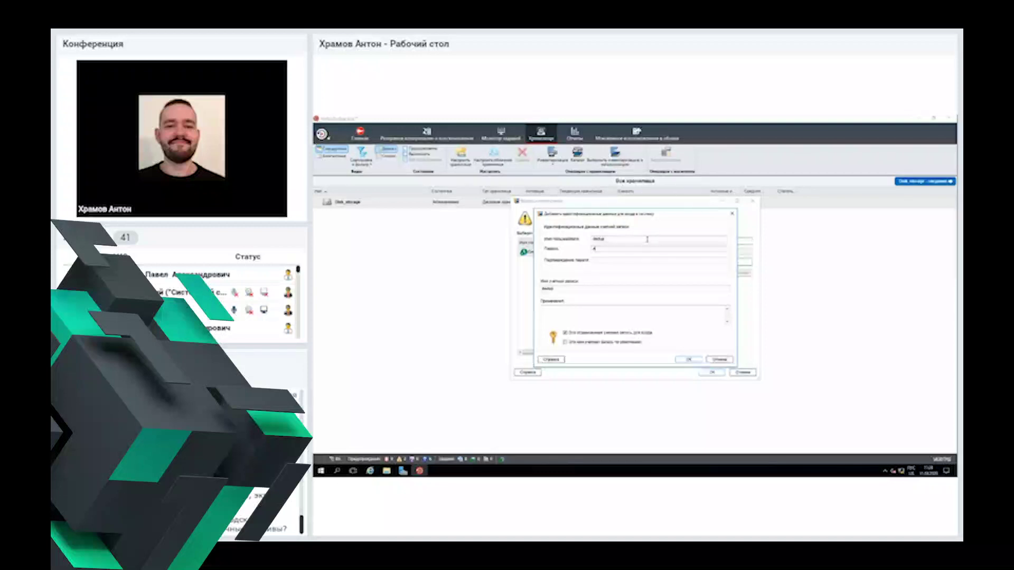
type("234567")
key("Tab")
type("1234")
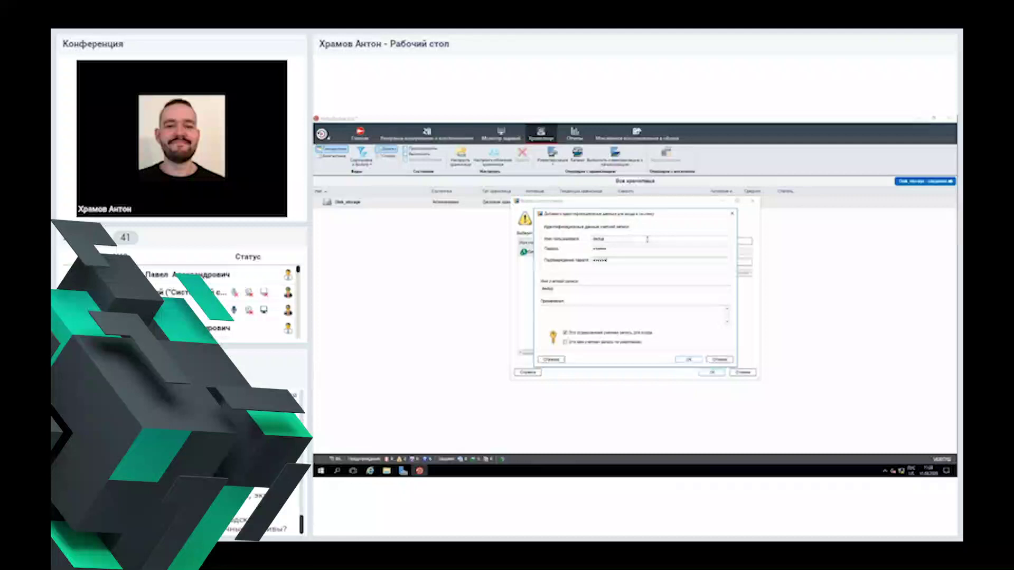
left_click(688, 362)
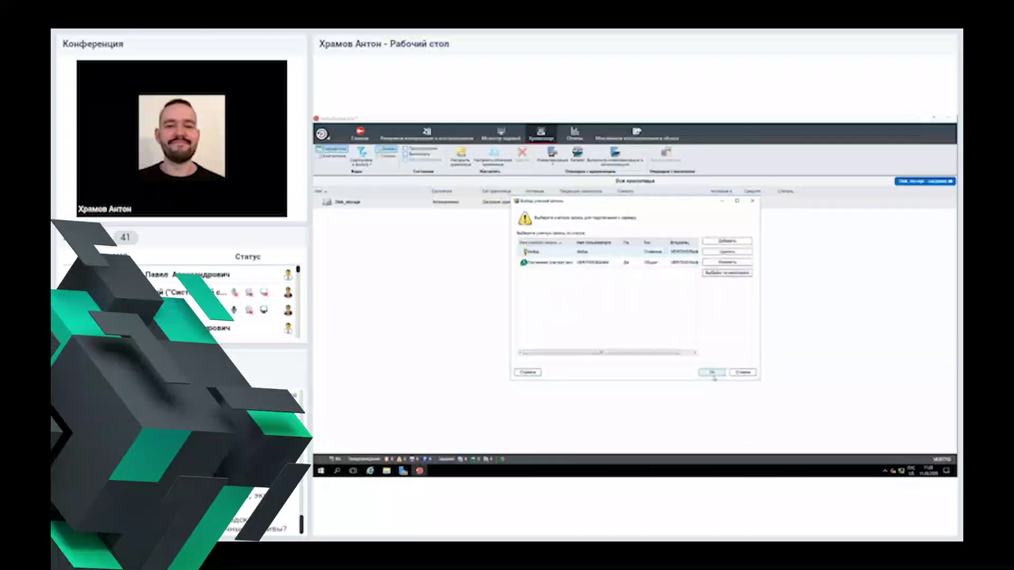
Step: Use the new logon account, choose no encryption, and finish the deduplication wizard
left_click(712, 373)
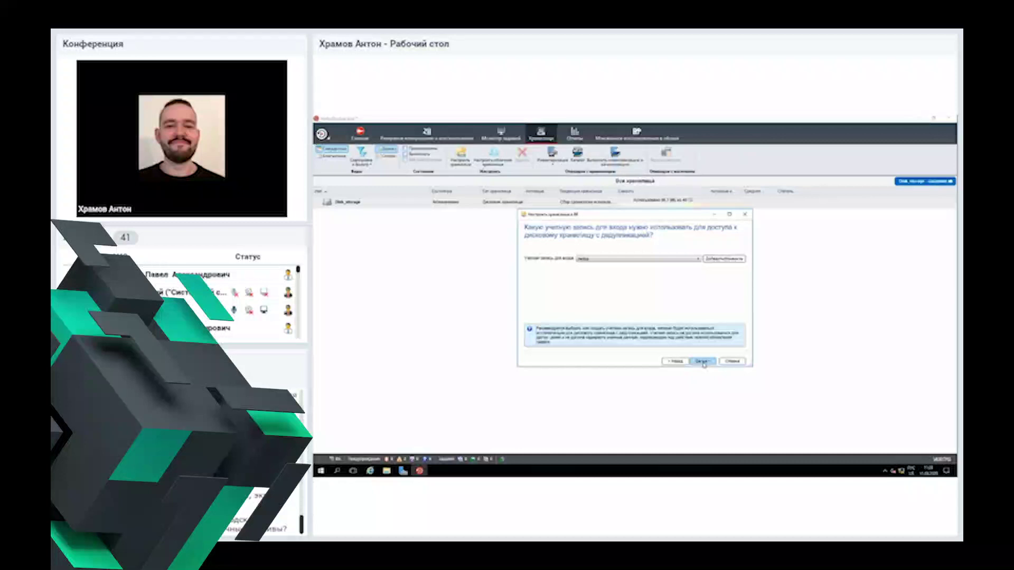
left_click(702, 363)
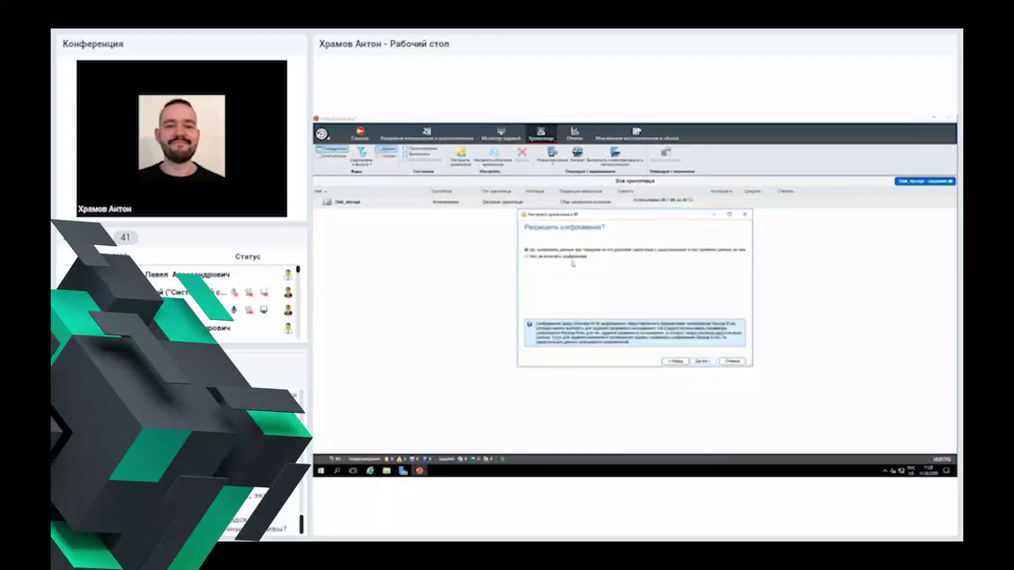
left_click(573, 258)
left_click(703, 362)
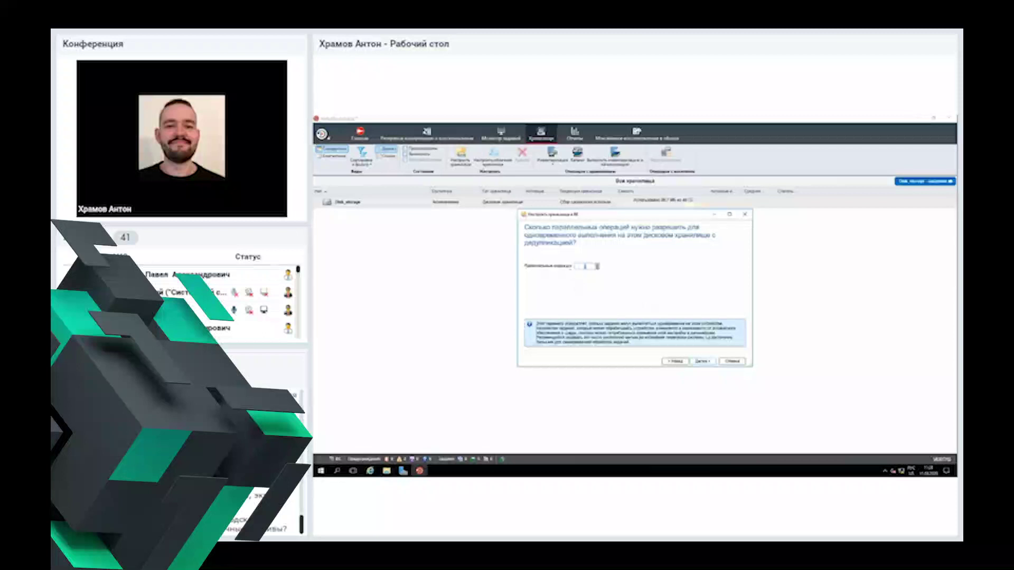
left_click(703, 361)
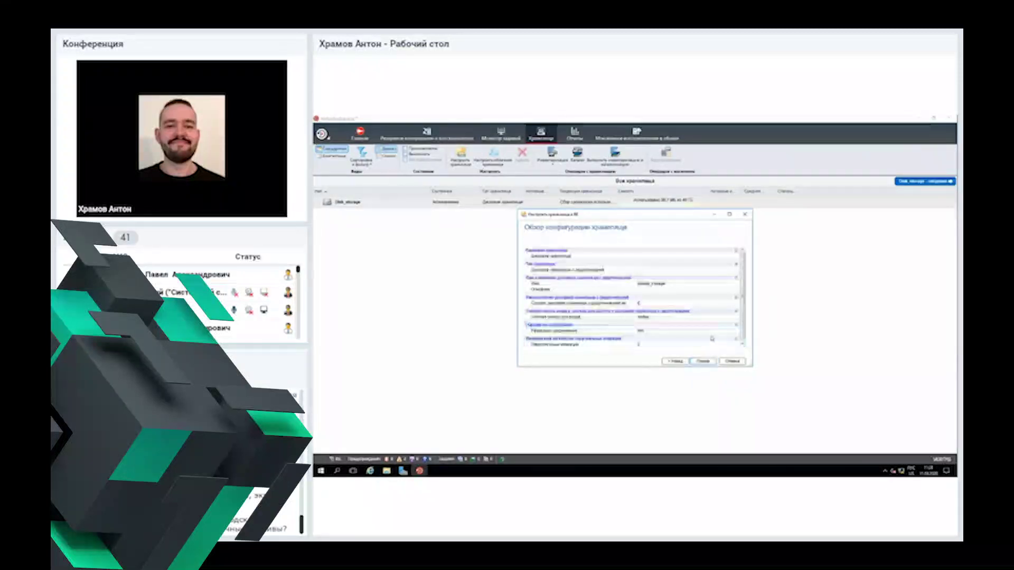
left_click(733, 362)
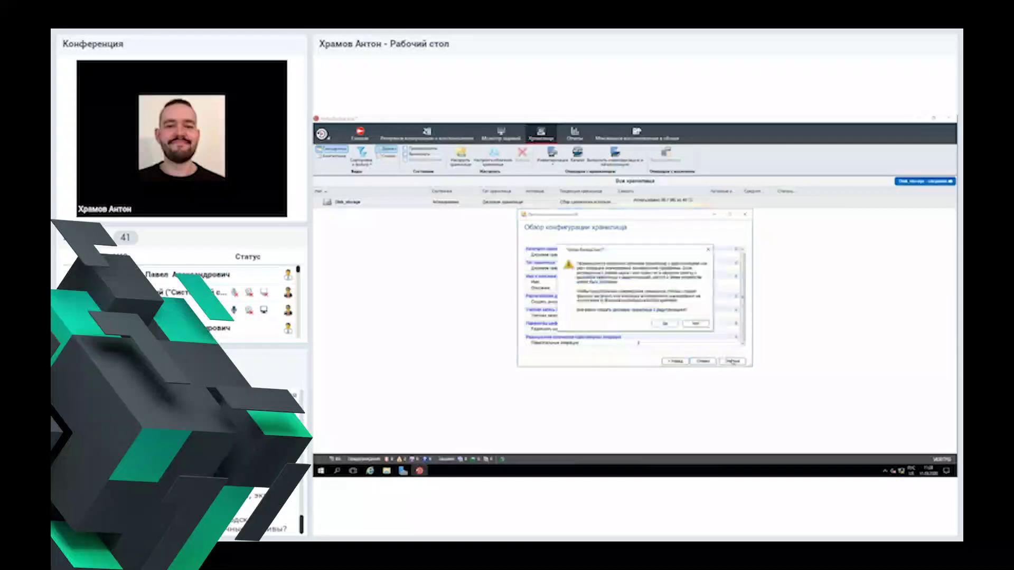
Step: Confirm creating the deduplication storage and approve restarting the Backup Exec services
left_click(665, 324)
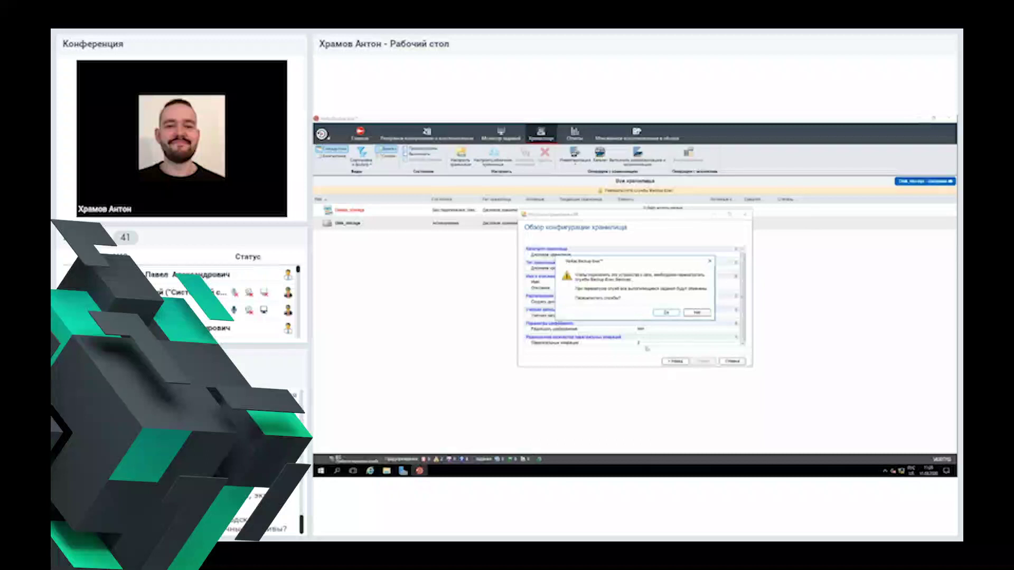
left_click_drag(654, 264, 668, 257)
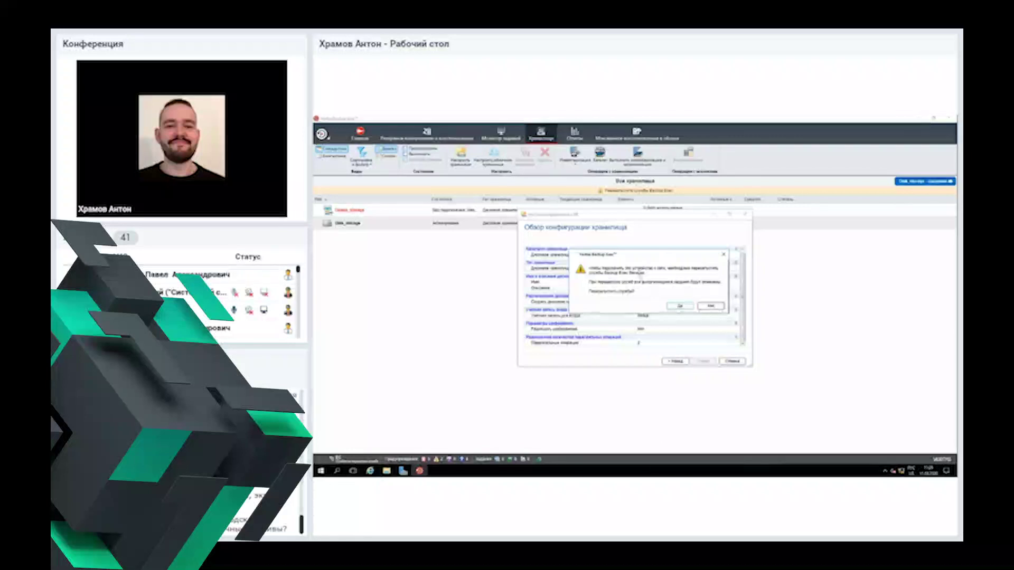
left_click_drag(644, 254, 643, 243)
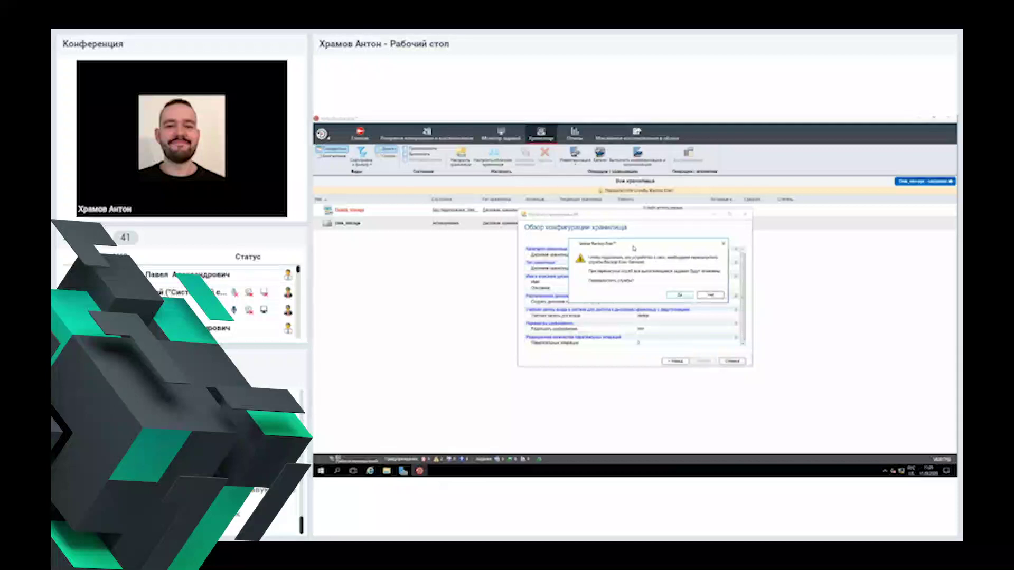
left_click_drag(634, 248, 623, 240)
left_click(669, 289)
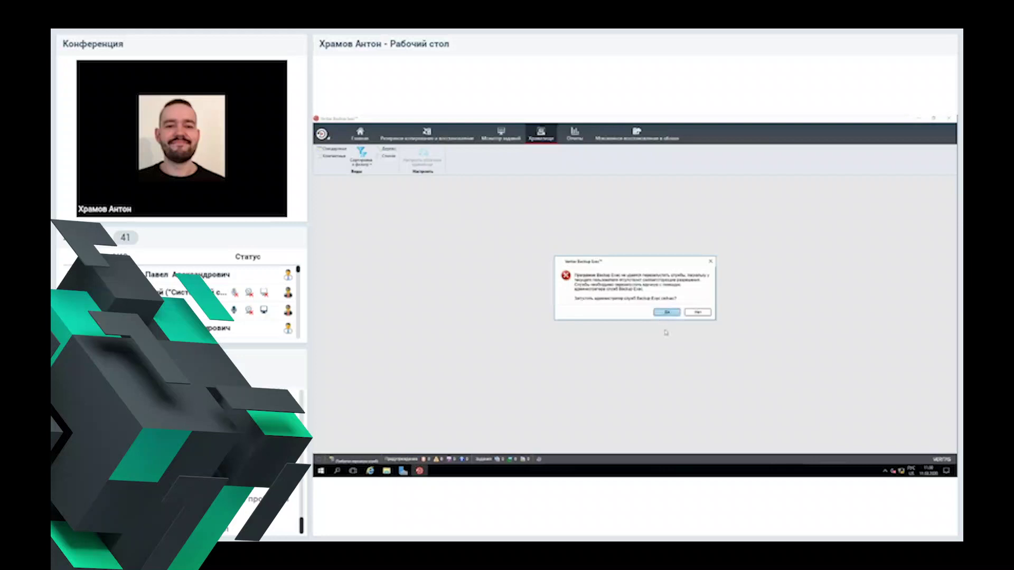
Step: Launch the services manager with admin approval, restart all Backup Exec services, then close it
left_click(666, 312)
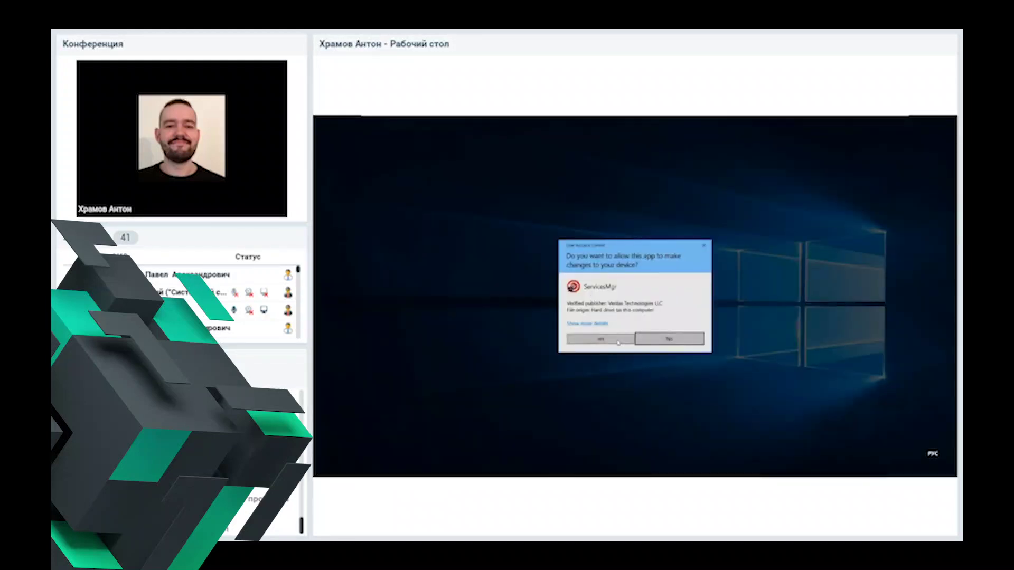
left_click(616, 341)
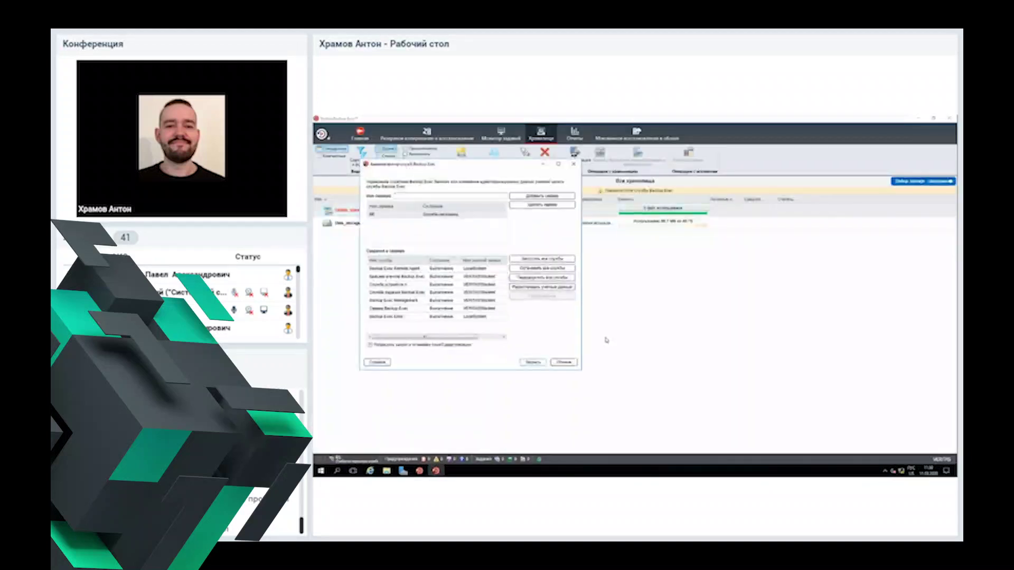
left_click(544, 277)
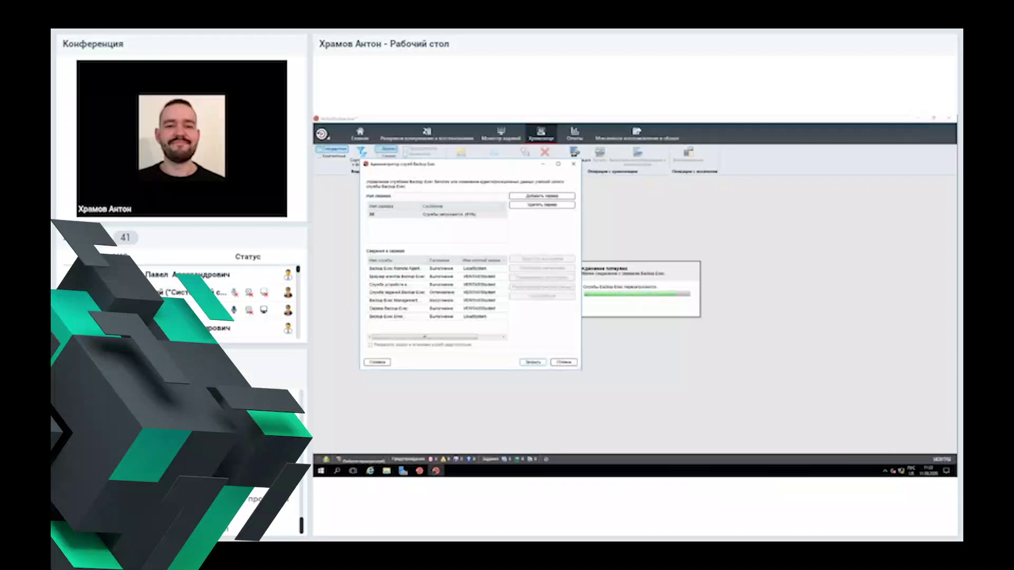
left_click(436, 471)
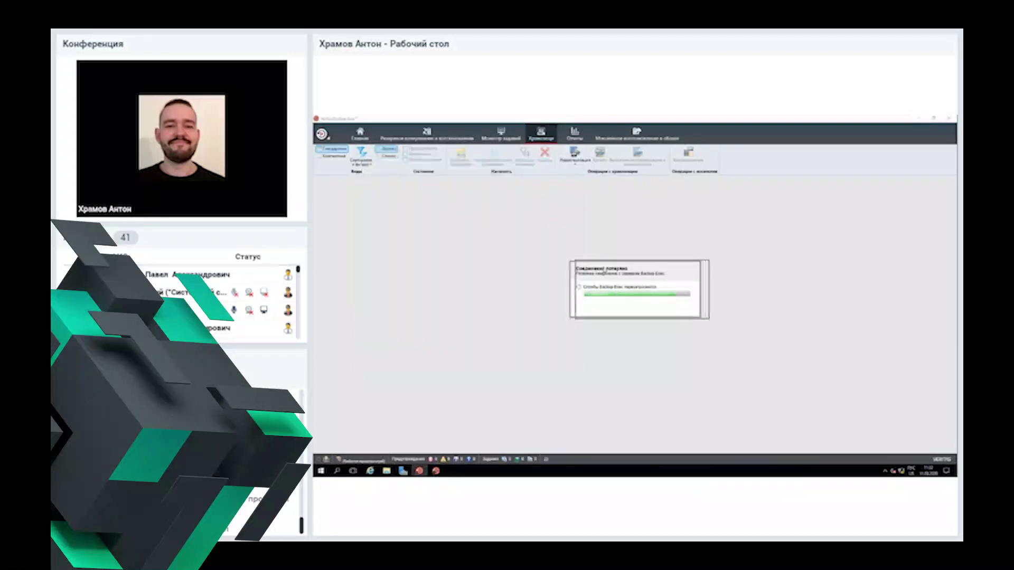
left_click(435, 472)
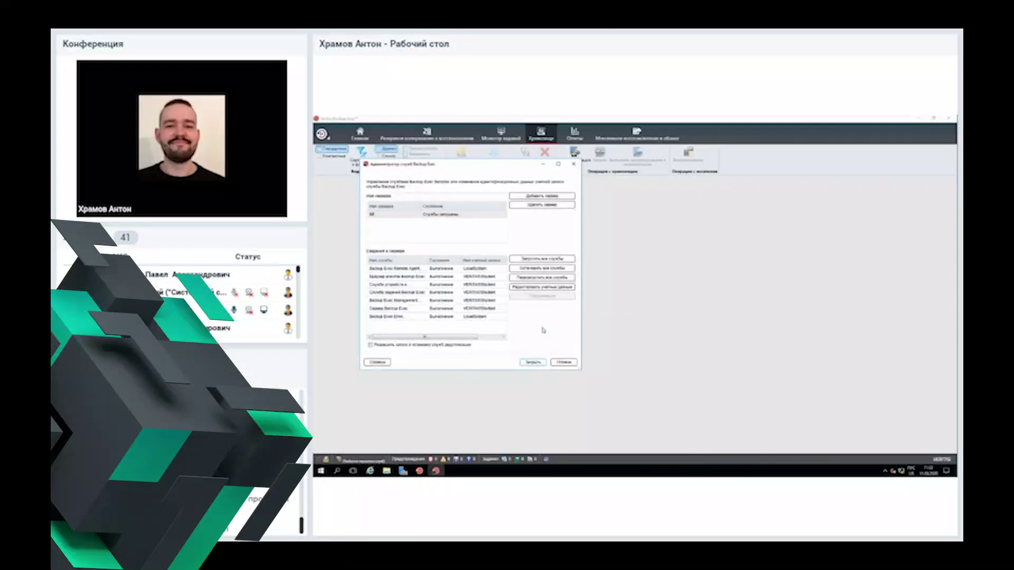
left_click(534, 363)
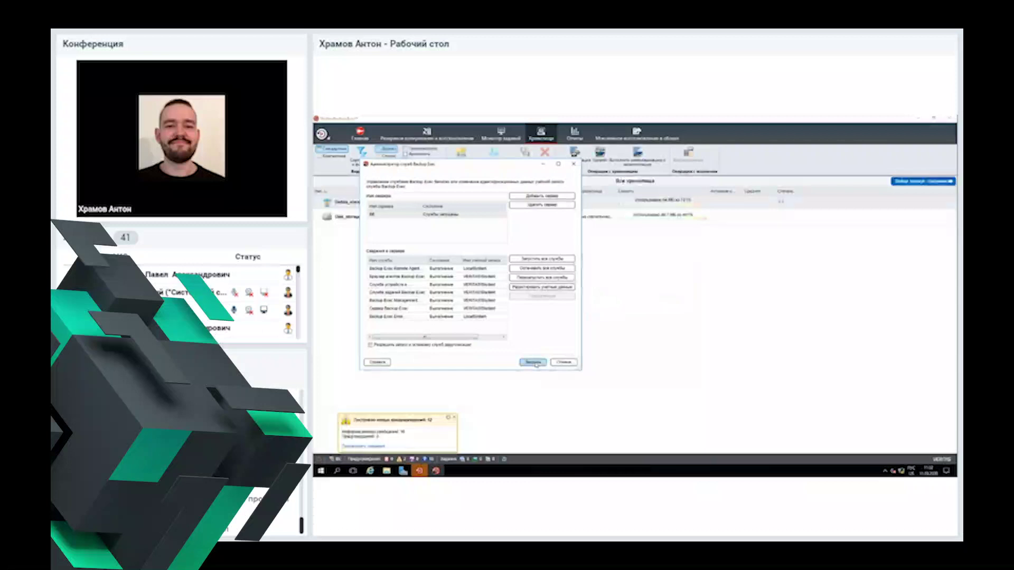
left_click(534, 363)
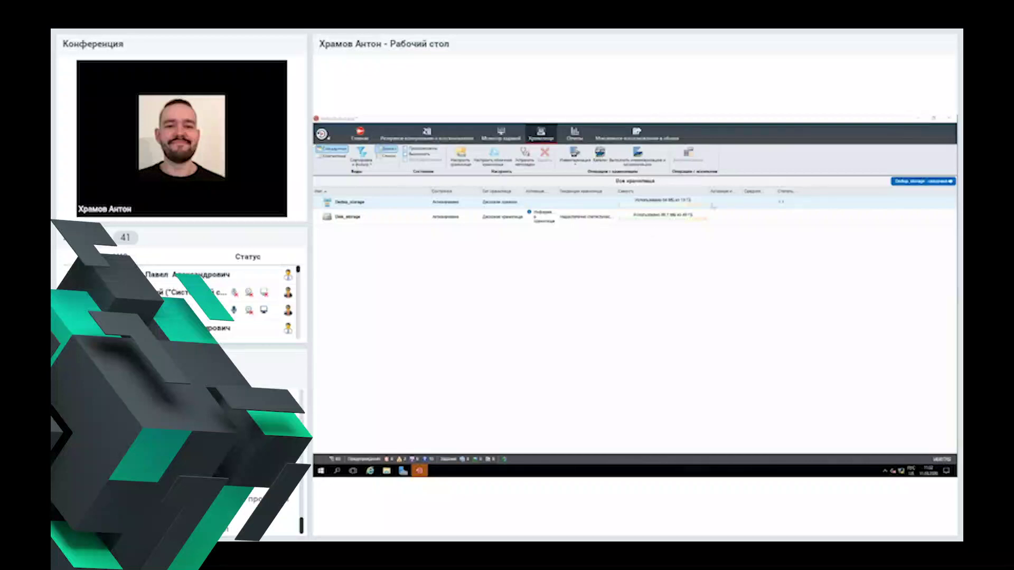
Step: Review the storage devices by selecting the Disk_storage rows in the list
left_click(392, 217)
left_click(390, 204)
left_click(393, 217)
left_click(381, 196)
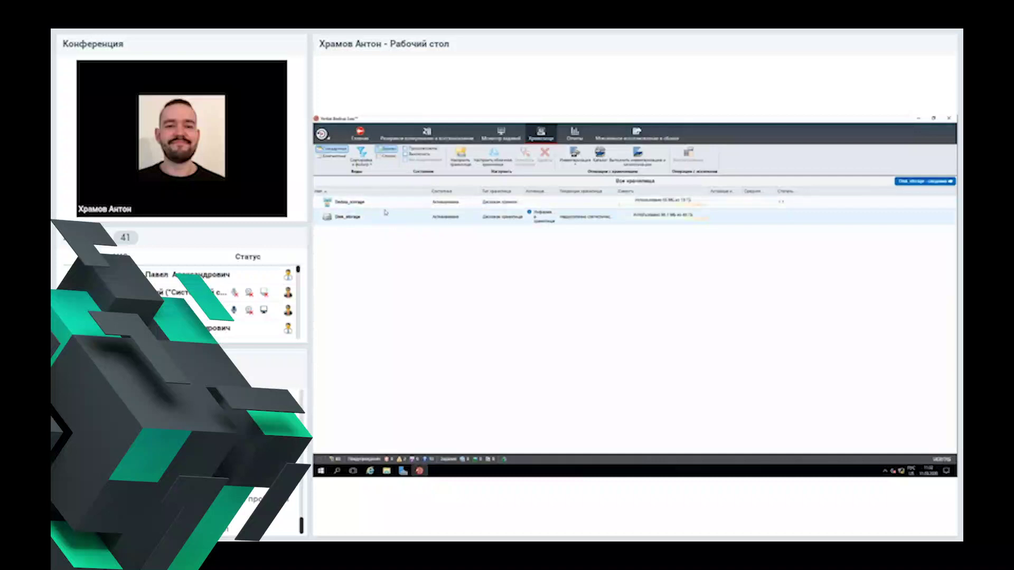
left_click(381, 218)
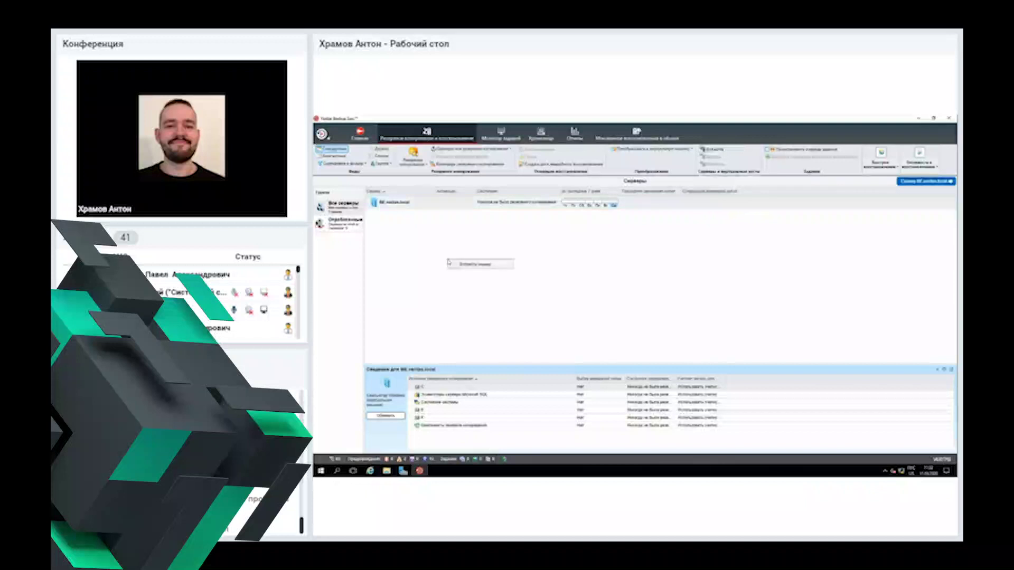
Step: Start the Add Server wizard for Microsoft Windows computers with trust establishment allowed
right_click(484, 278)
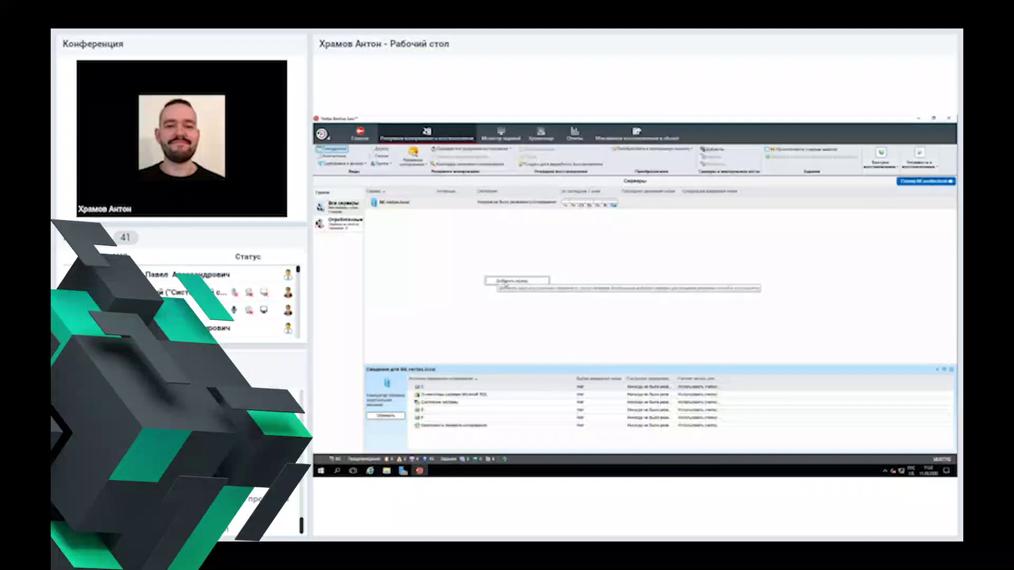
left_click(520, 280)
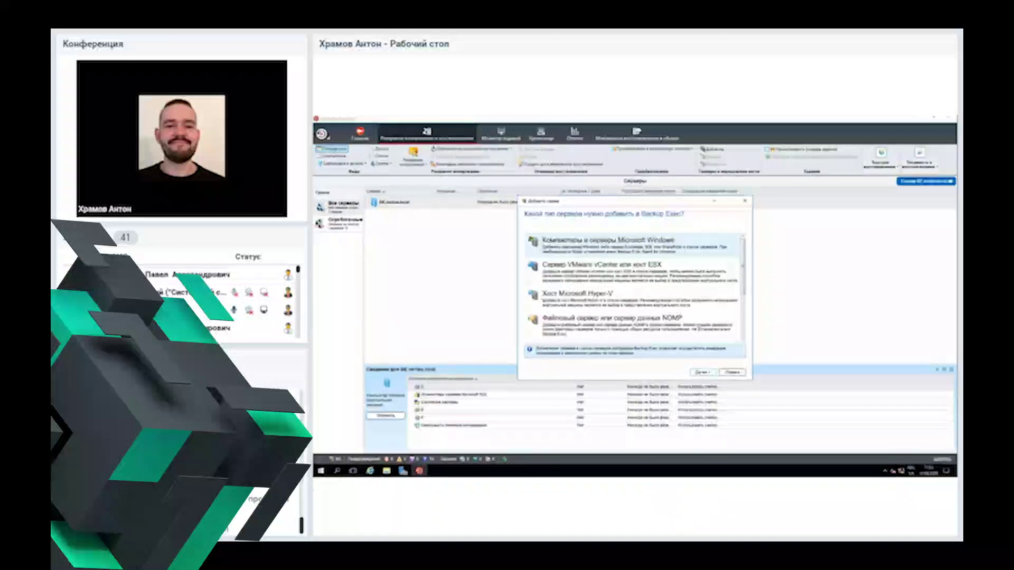
left_click(702, 373)
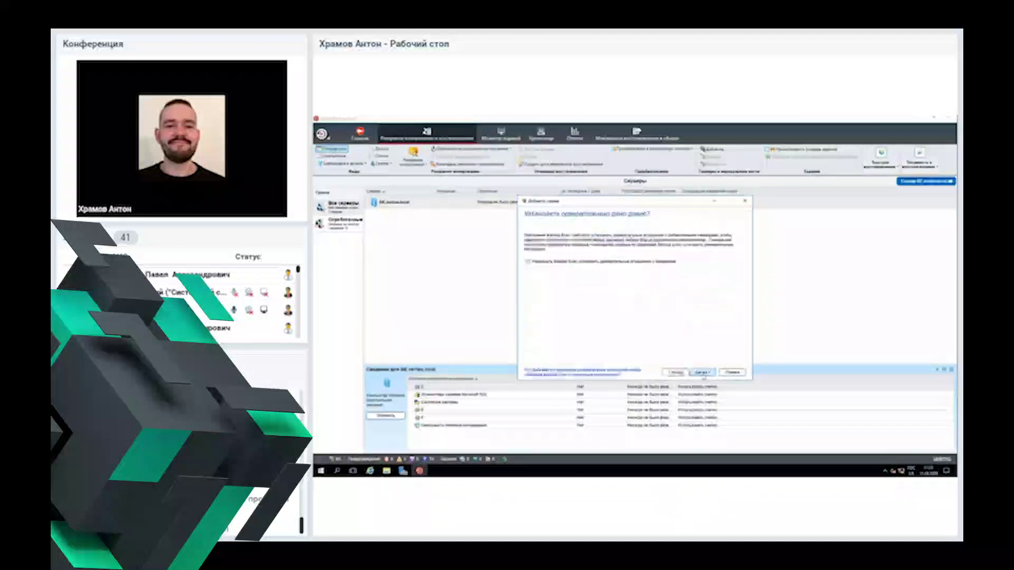
left_click(566, 263)
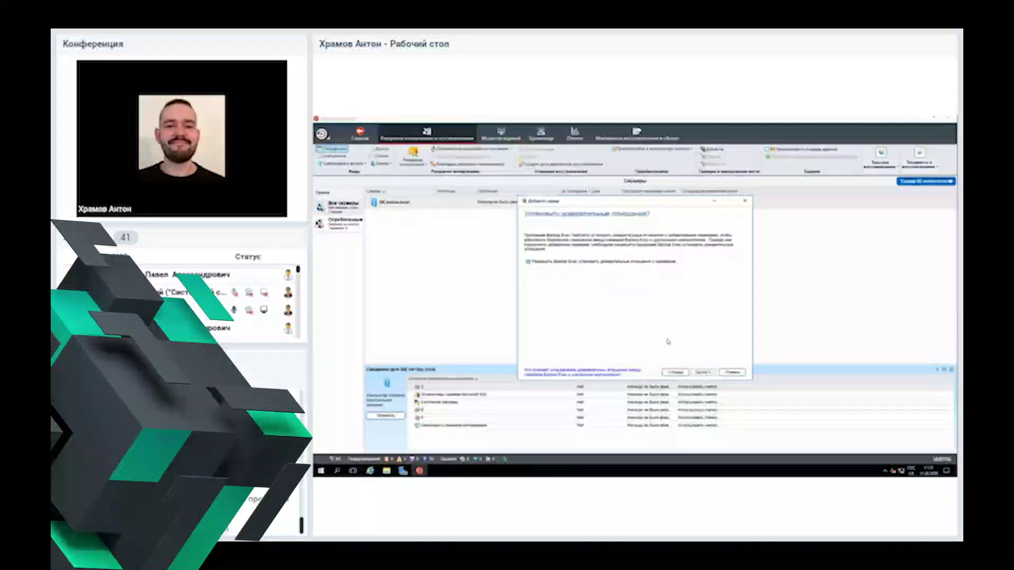
left_click(702, 373)
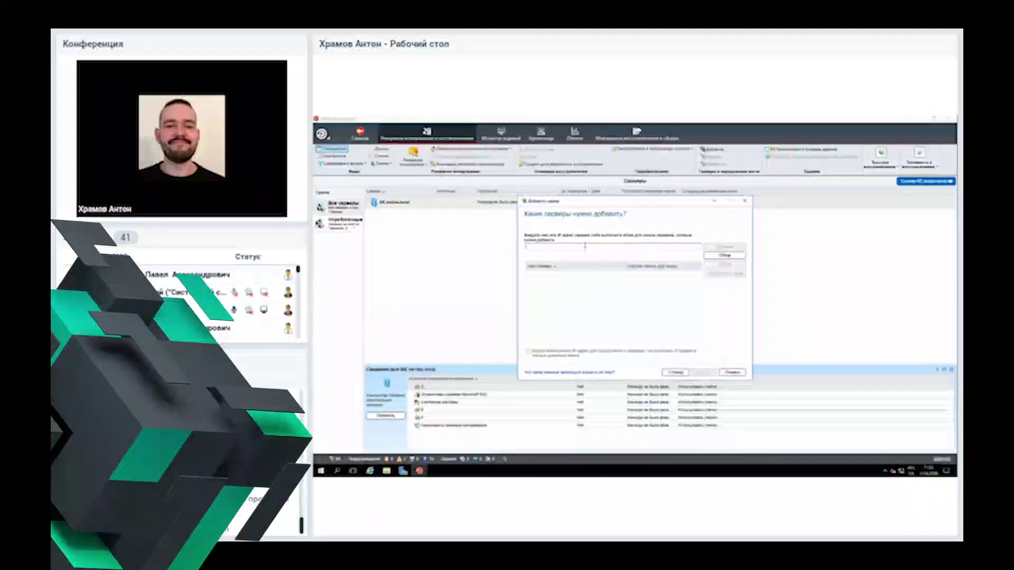
Step: Add servers BE-SERVER1local and srv-vbr01.local to the server list
type("BE-SERVER1local")
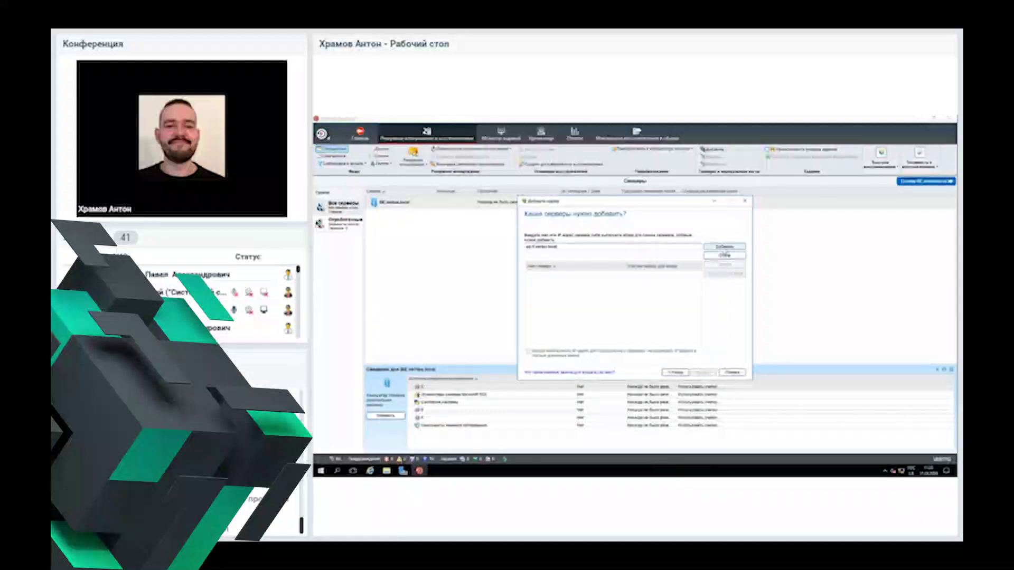
left_click(725, 247)
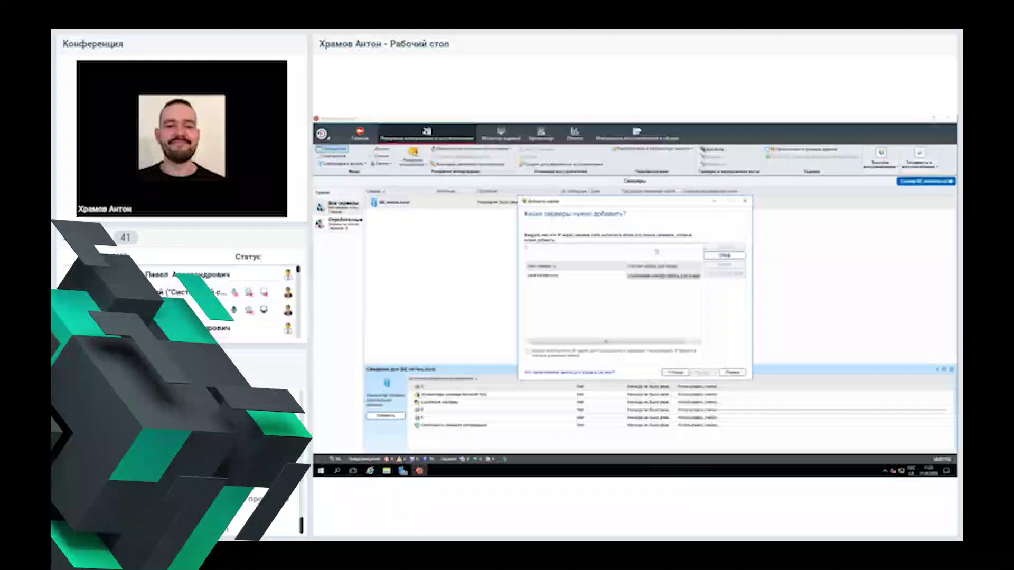
left_click(619, 247)
type("srv")
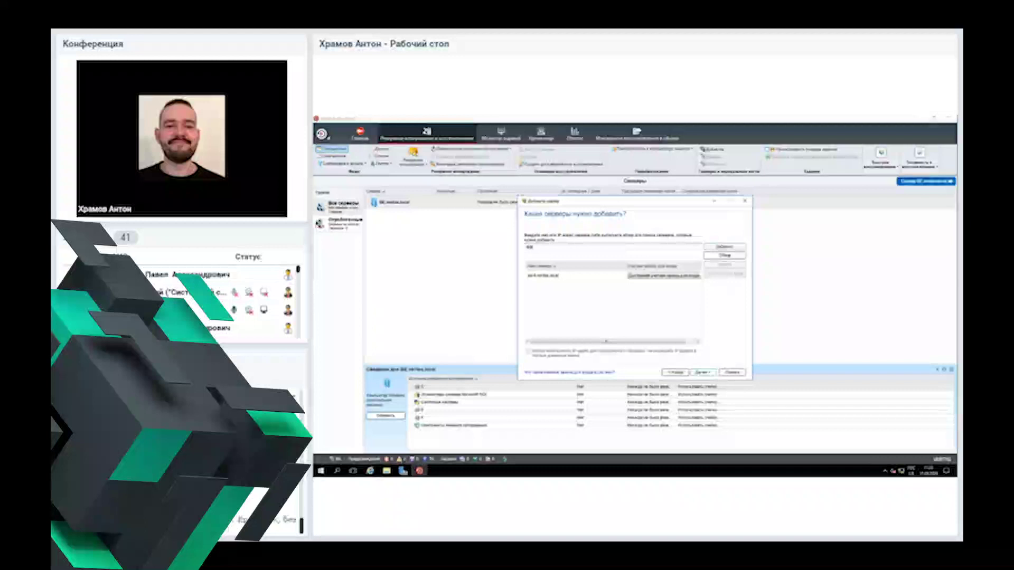
type("-vbr01.local")
left_click(725, 247)
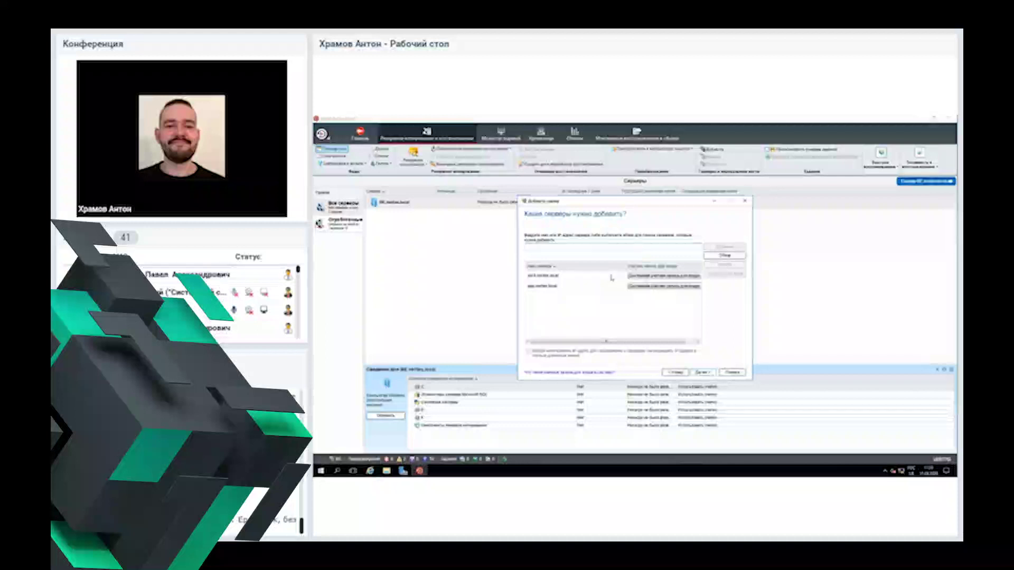
Step: Assign a logon account to the added servers from the dropdown
left_click(653, 280)
left_click(655, 280)
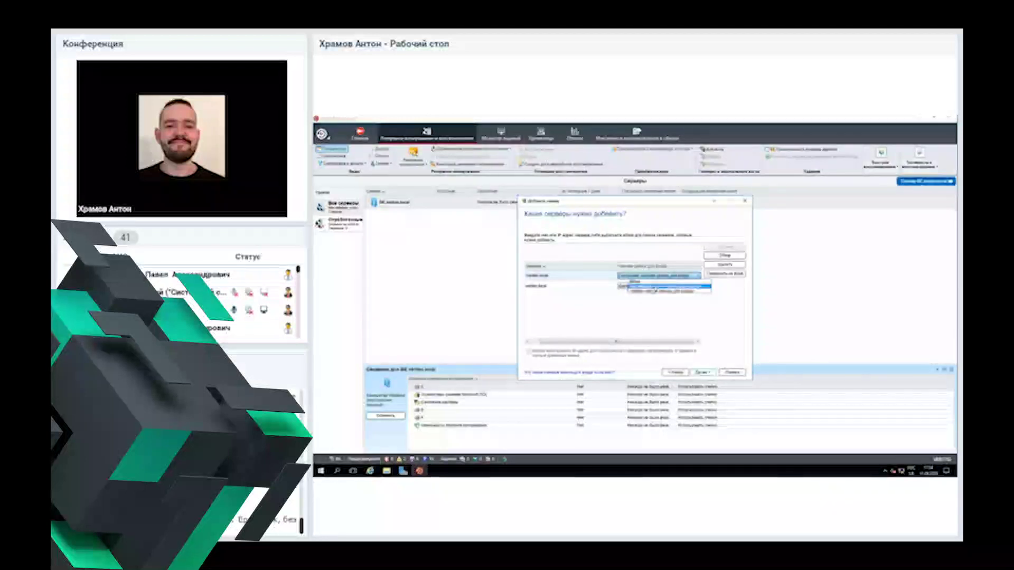
left_click(641, 317)
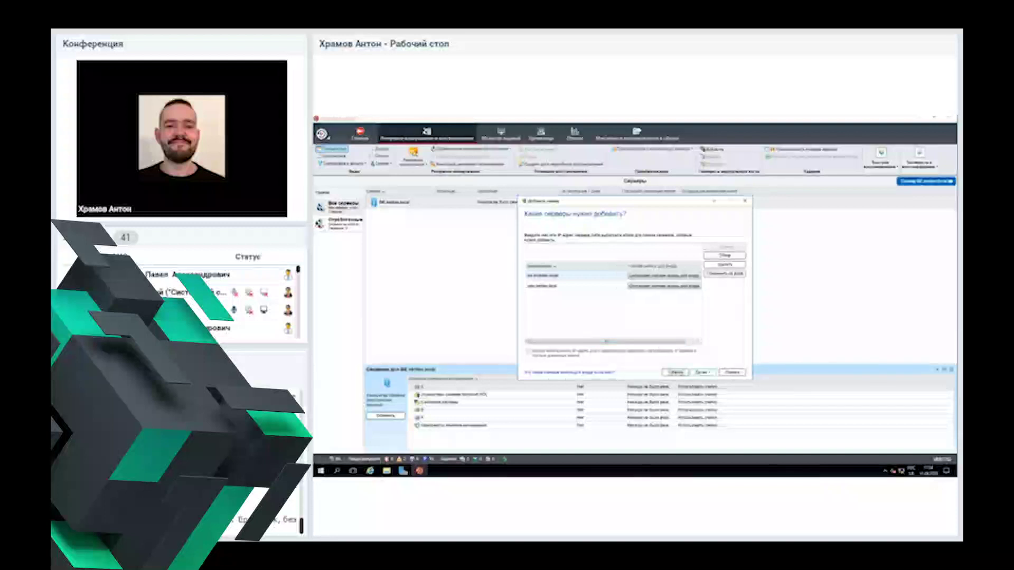
Step: Move to the agent installation options and disable automatic agent upgrading
left_click(702, 372)
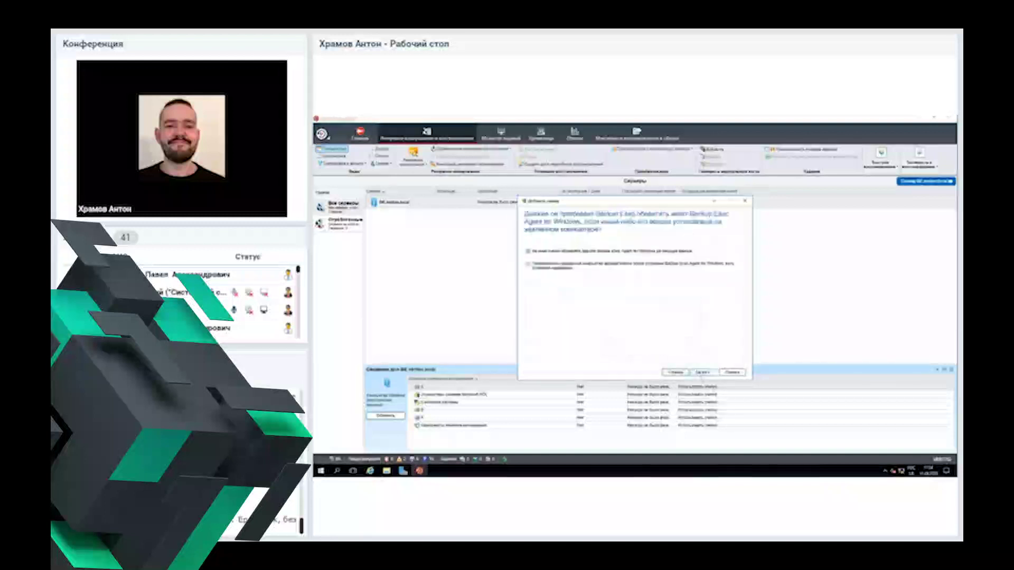
left_click(607, 252)
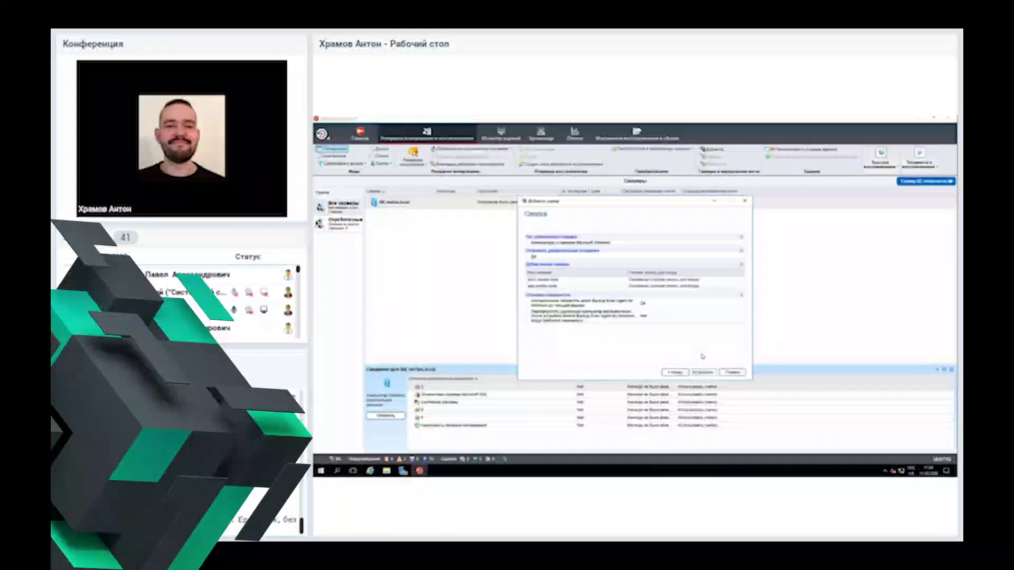
Step: Start the Windows agent push installation, watch its progress, and minimize the progress window
left_click(703, 372)
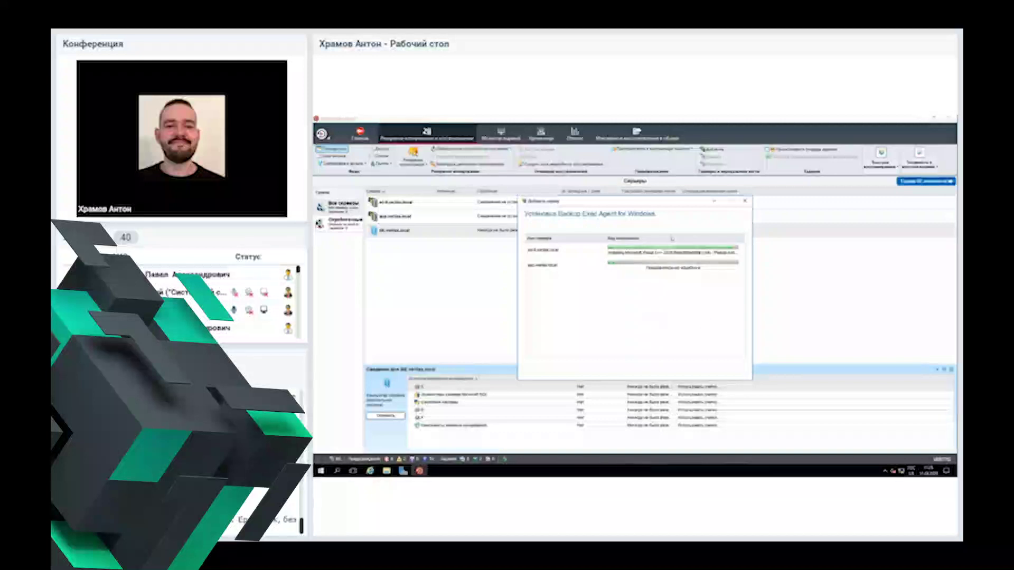
mouse_move(673, 203)
left_mouse_down()
mouse_move(569, 196)
mouse_move(693, 202)
left_mouse_up()
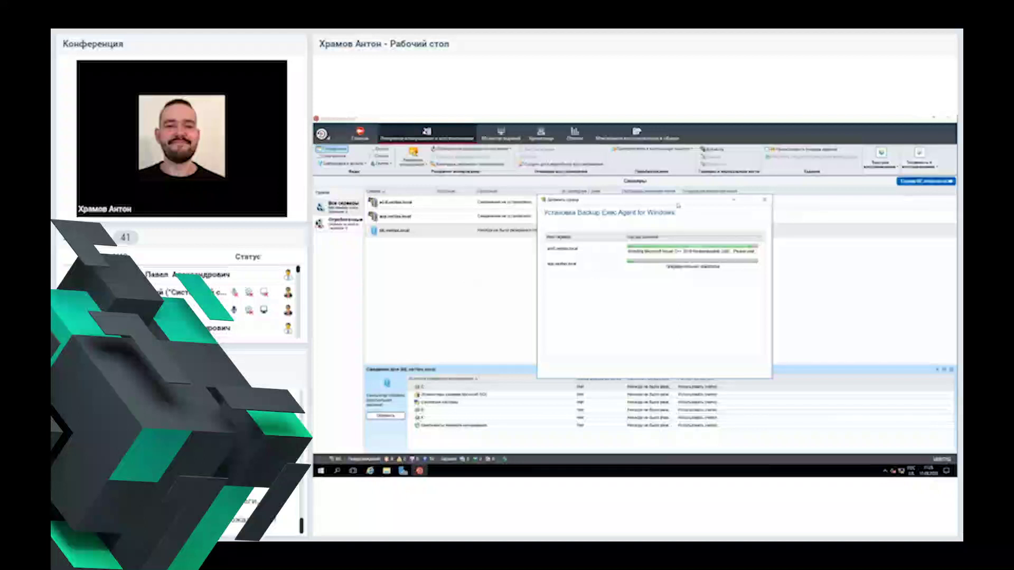
left_click_drag(680, 205, 697, 194)
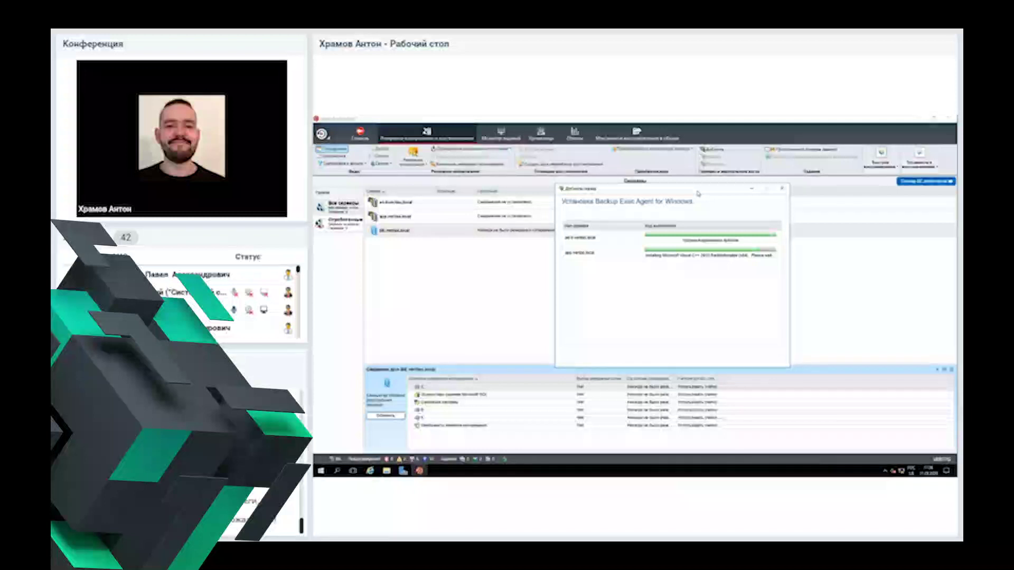
left_click_drag(698, 190, 674, 190)
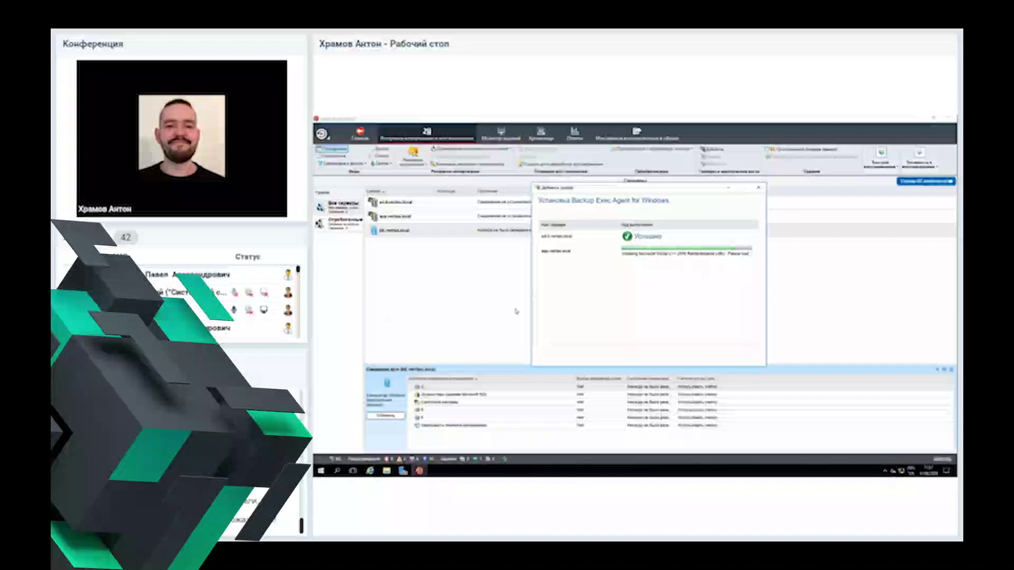
left_click(728, 189)
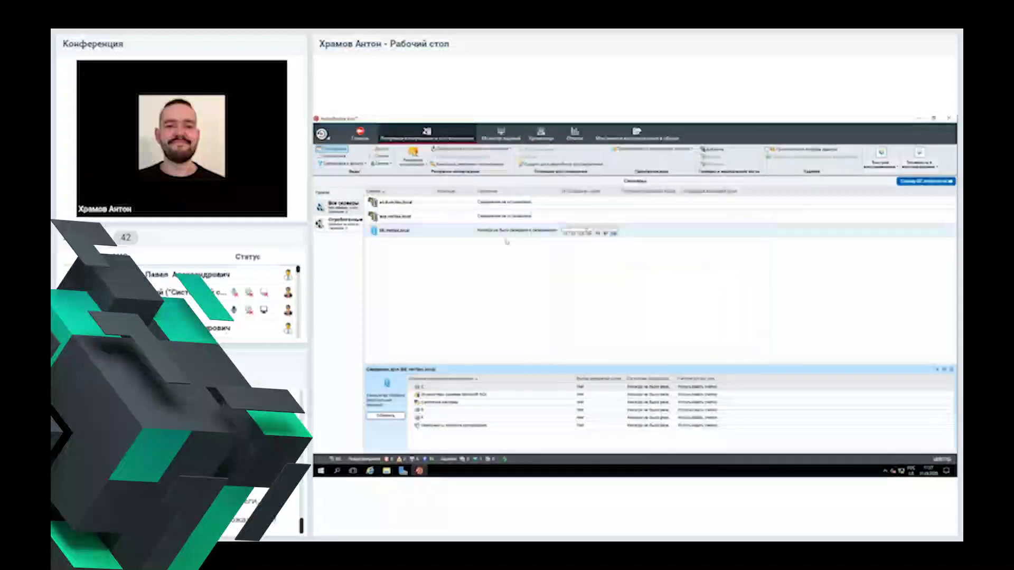
Step: Select the first server and refresh its status
left_click(448, 206)
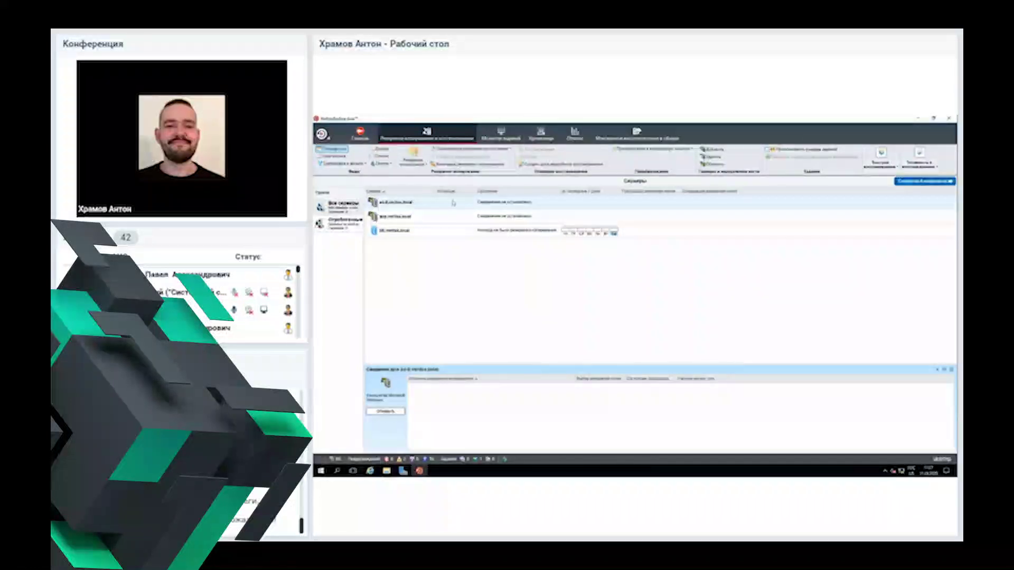
right_click(434, 209)
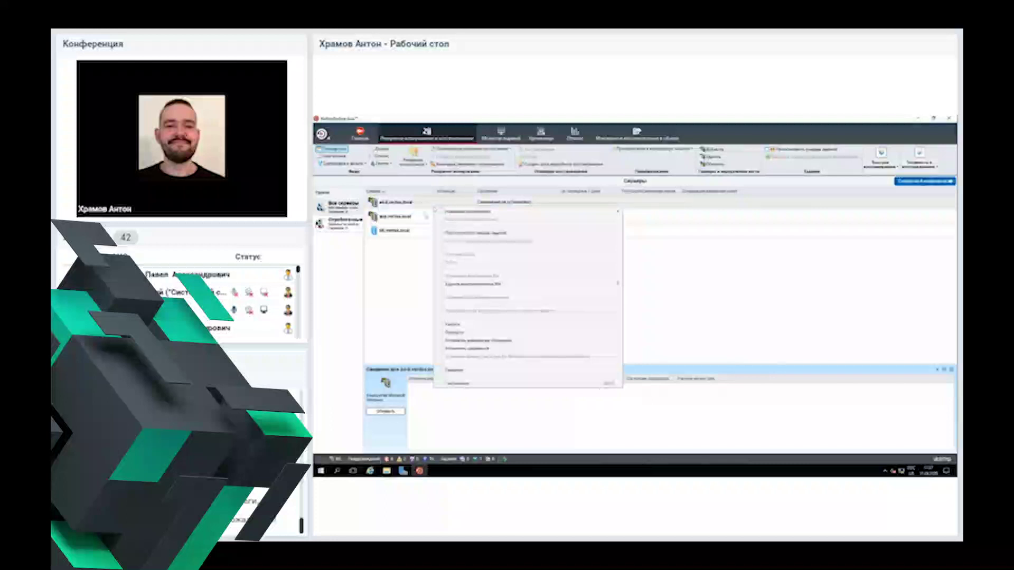
left_click(446, 199)
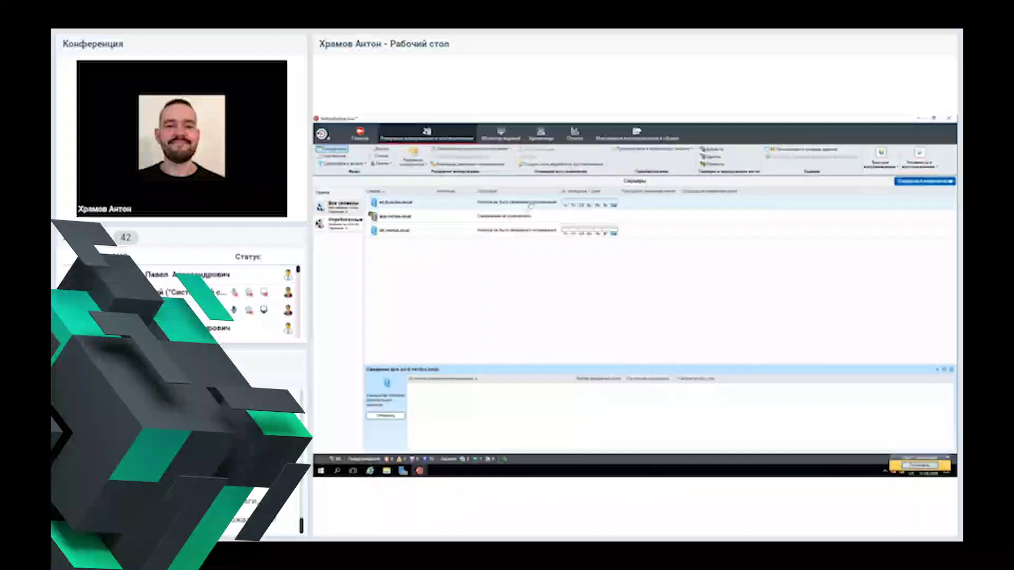
Step: Check the first server's backup sources and show the available backup job types
left_click(487, 206)
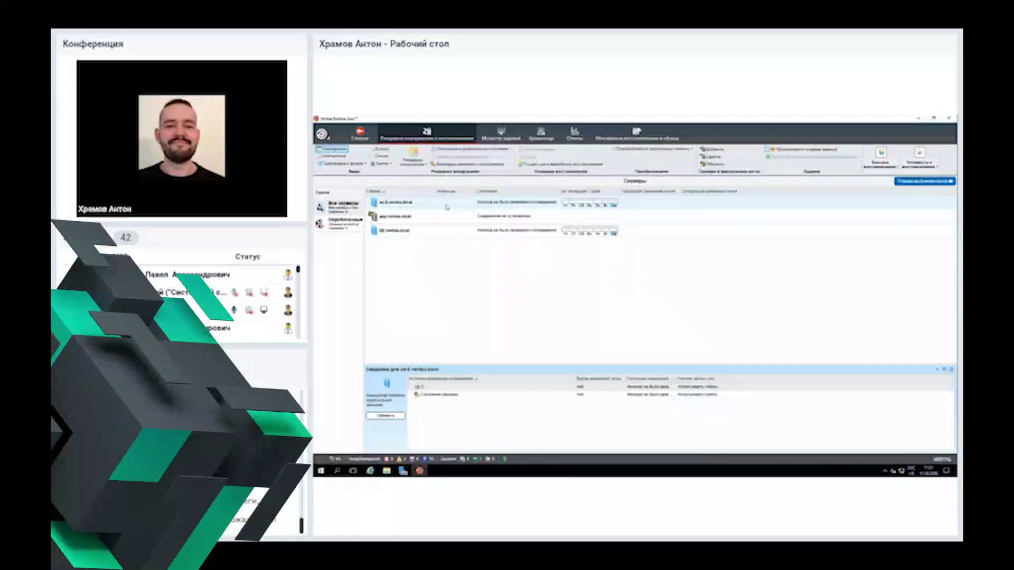
right_click(413, 207)
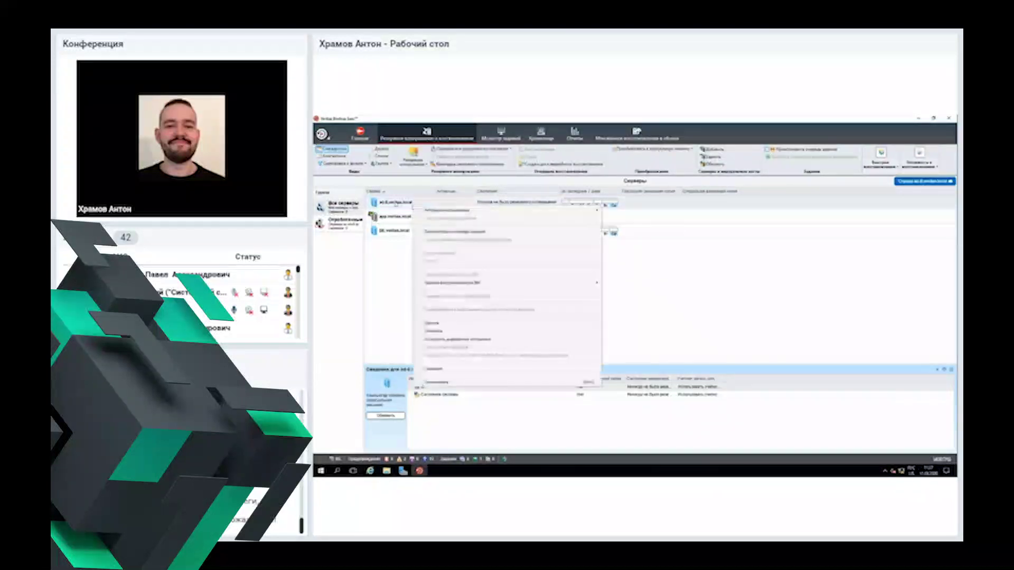
mouse_move(515, 212)
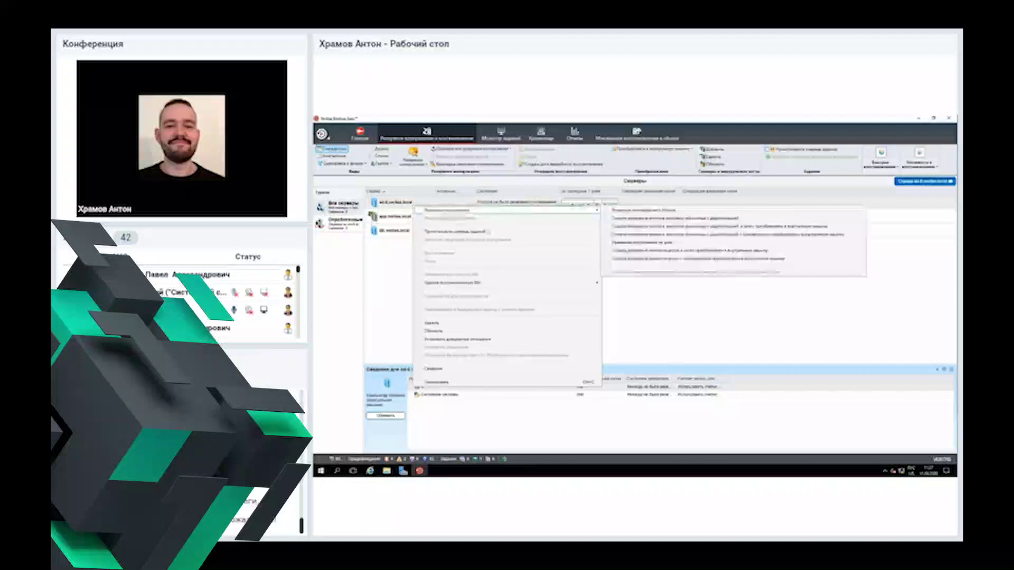
key("Escape")
key("Escape")
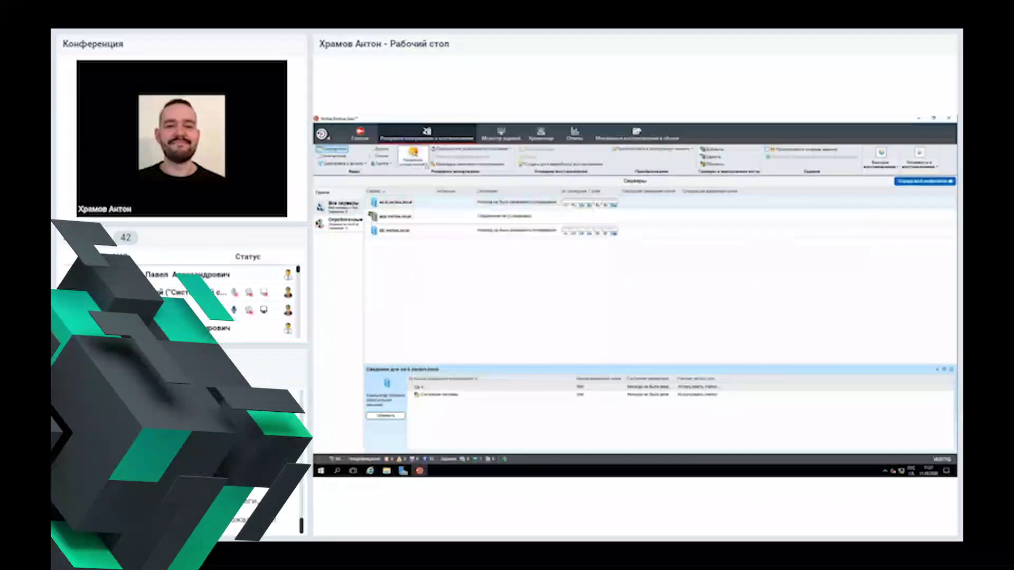
left_click(415, 159)
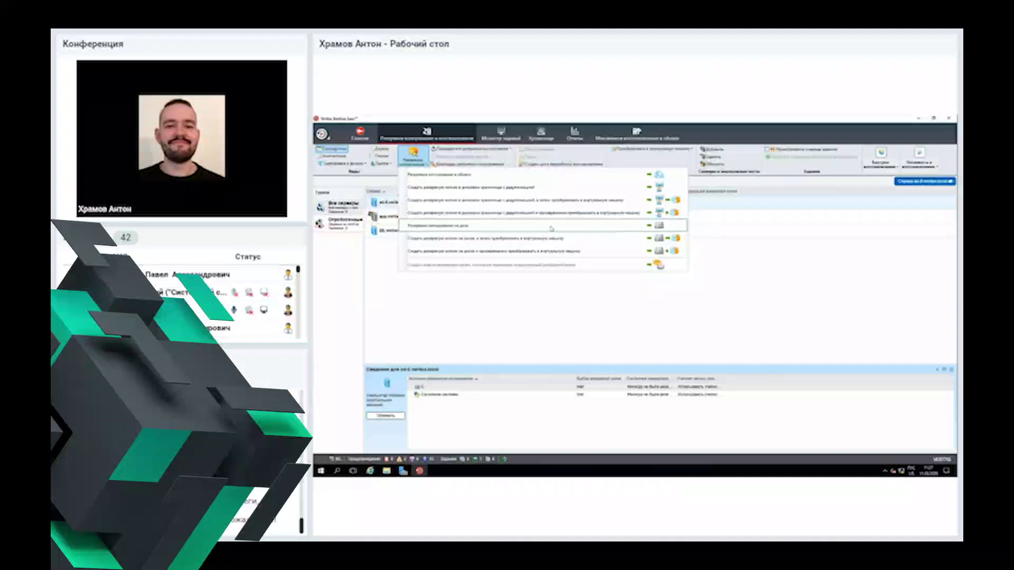
Step: Create a Backup to Disk job for the server using agent-based backup
left_click(551, 229)
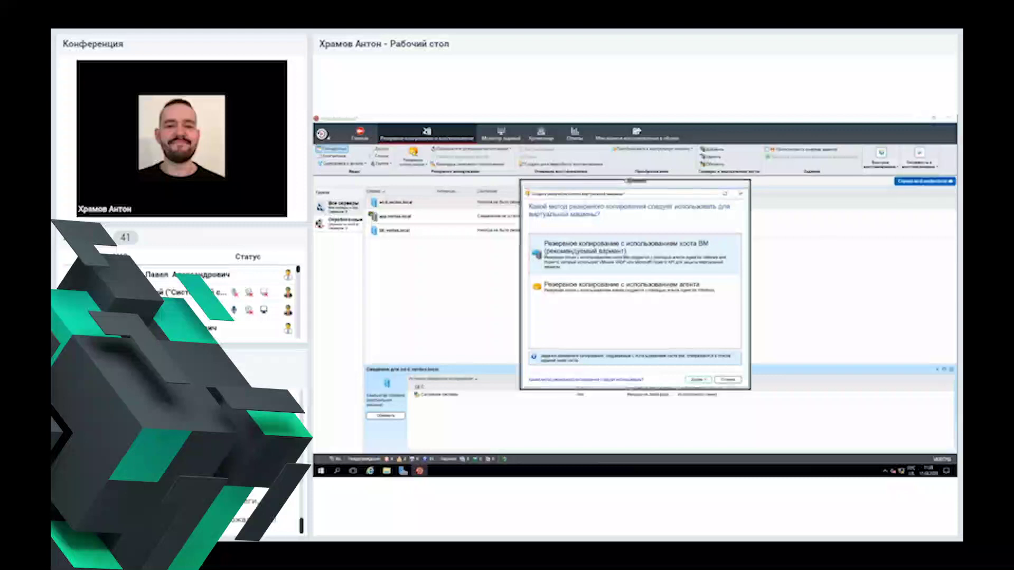
left_click_drag(630, 184, 566, 173)
left_click(554, 267)
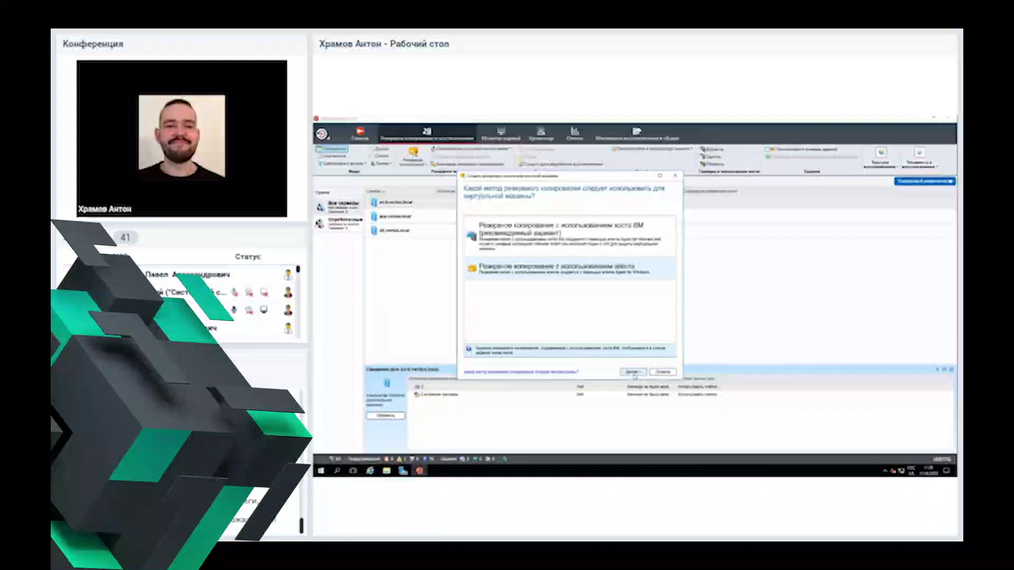
left_click(634, 373)
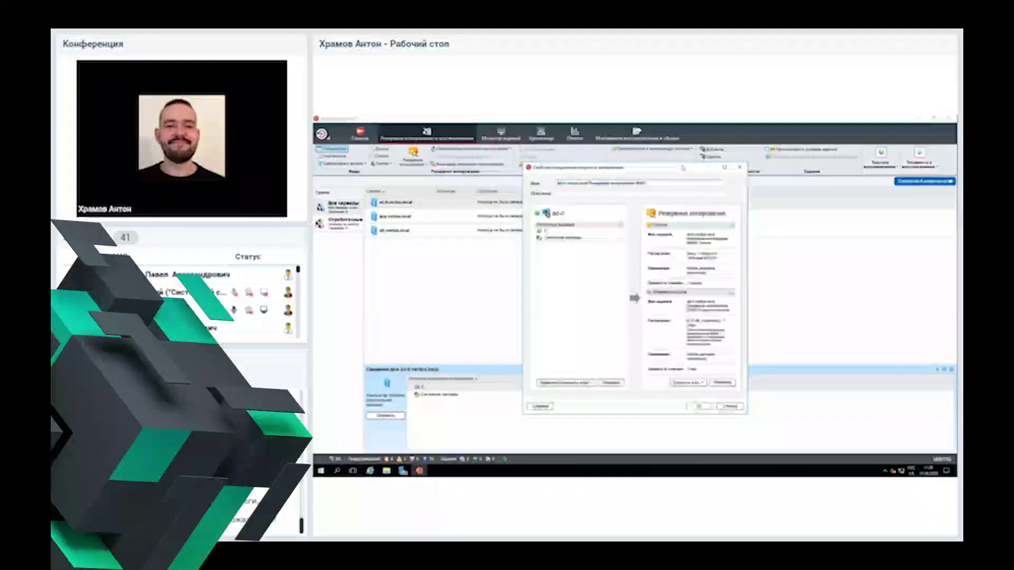
Step: Trim the job name to ad-0 with suffix '_1epli' and edit its backup selections
left_click_drag(687, 183, 566, 183)
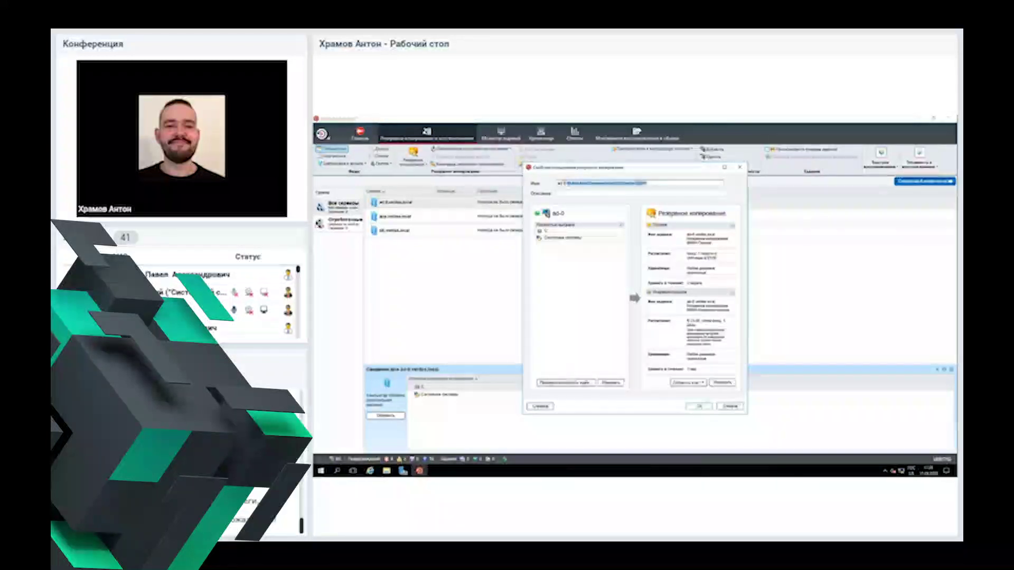
key("BackSpace")
type("_1ep")
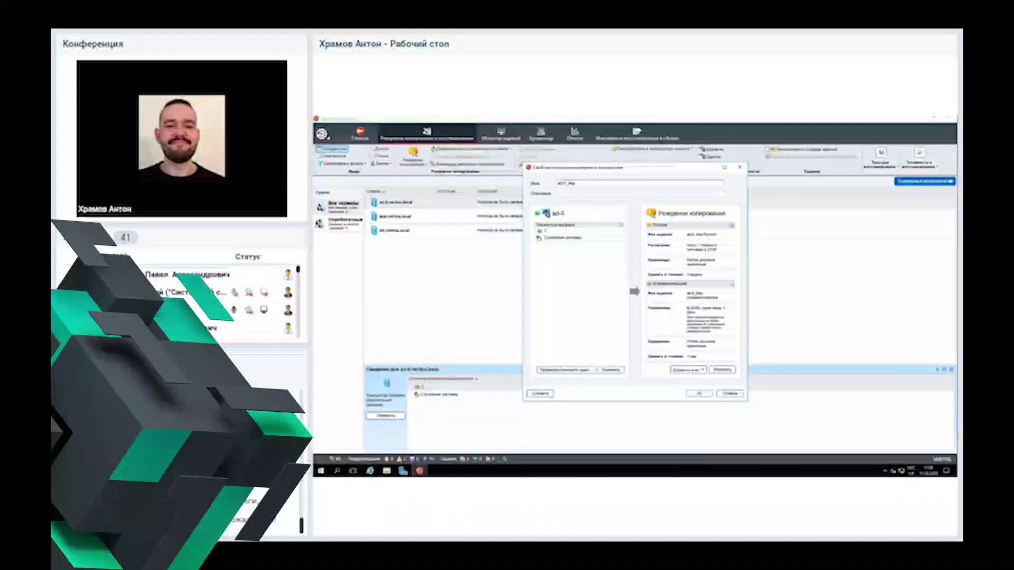
type("li")
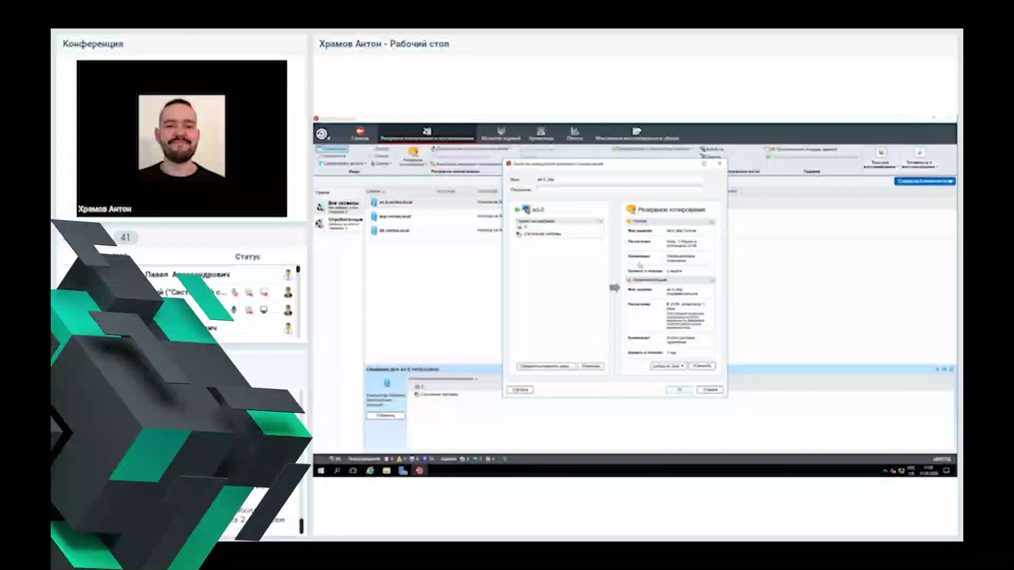
left_click(591, 367)
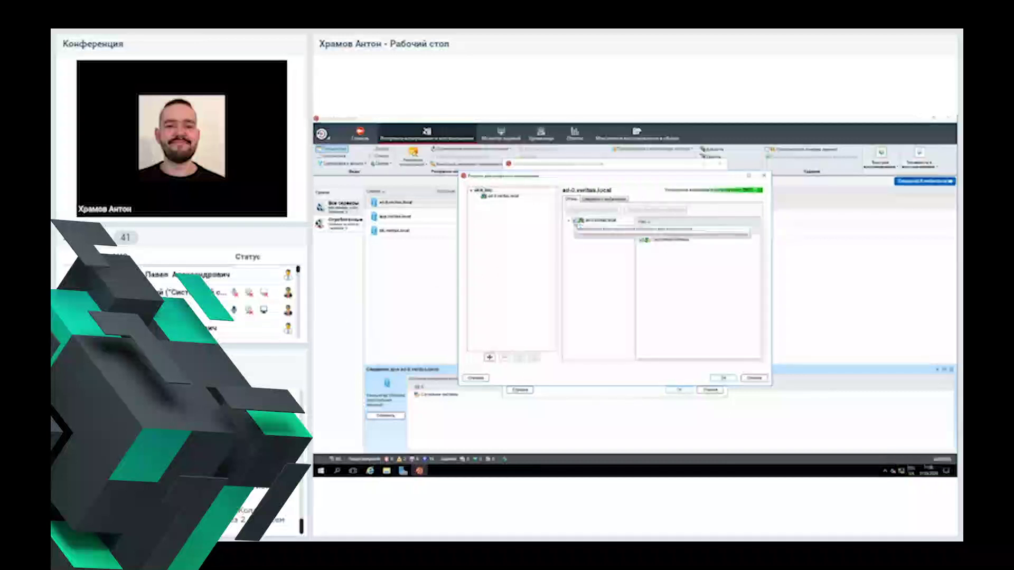
Step: Review ad-0's System State and C: drive folders, then confirm the backup selections
left_click(576, 235)
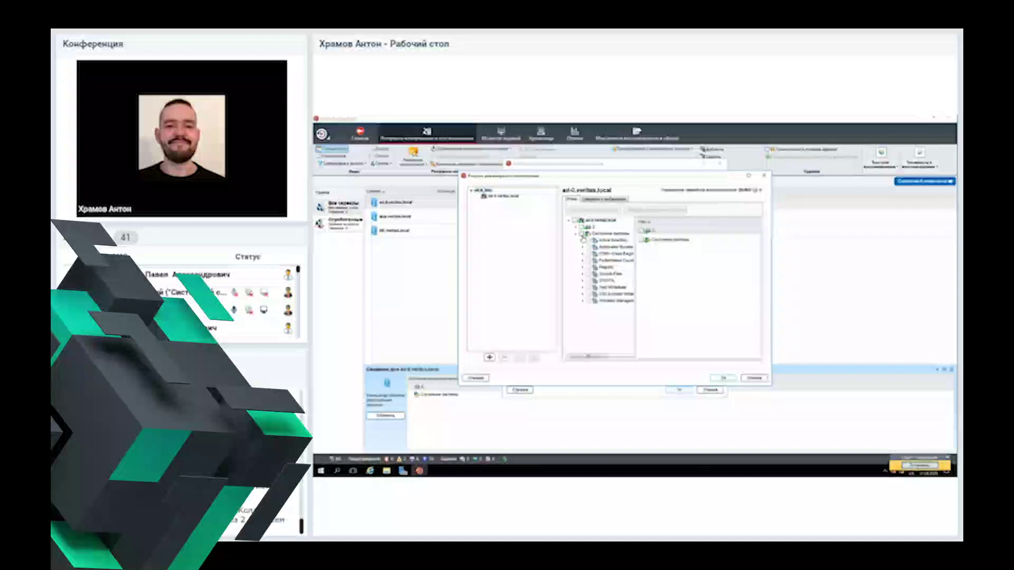
left_click_drag(584, 241, 650, 242)
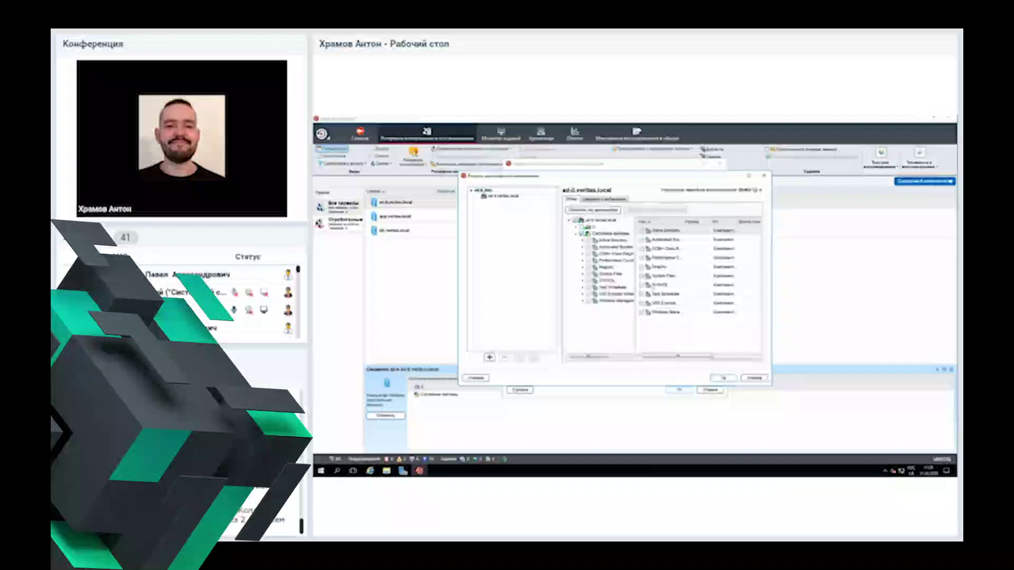
left_click(603, 199)
left_click(571, 200)
left_click(579, 228)
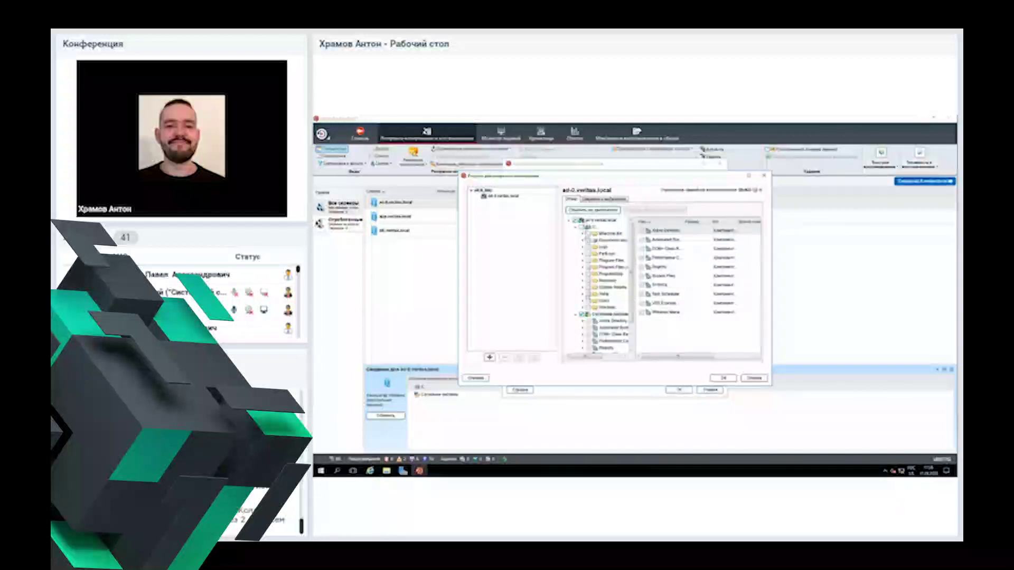
left_click(583, 240)
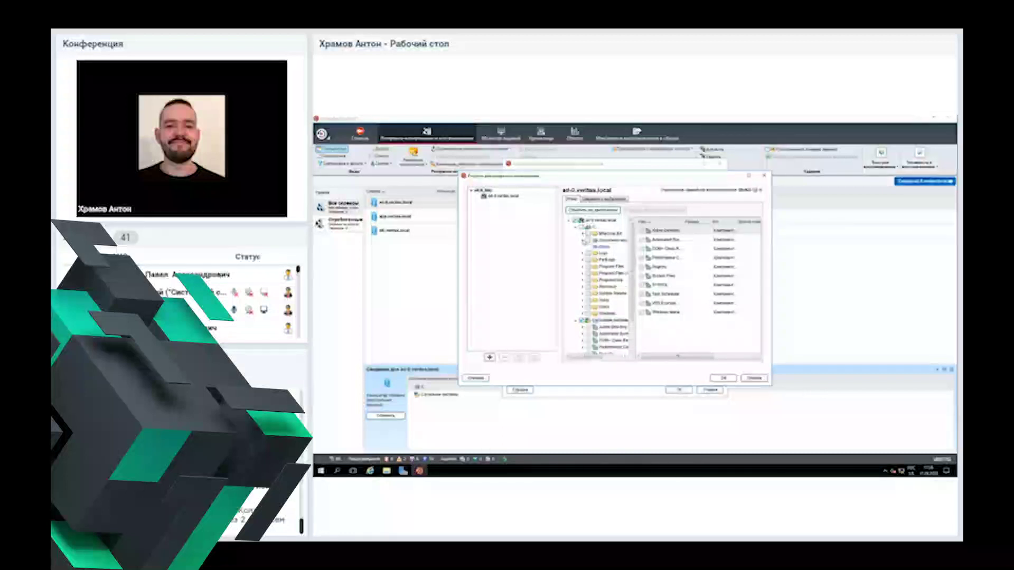
left_click(583, 240)
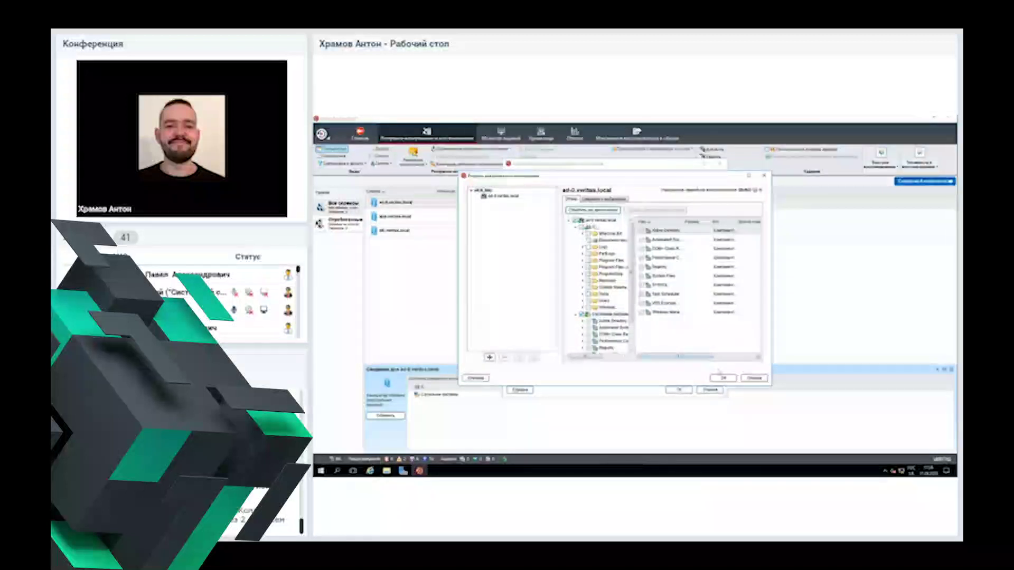
left_click(724, 378)
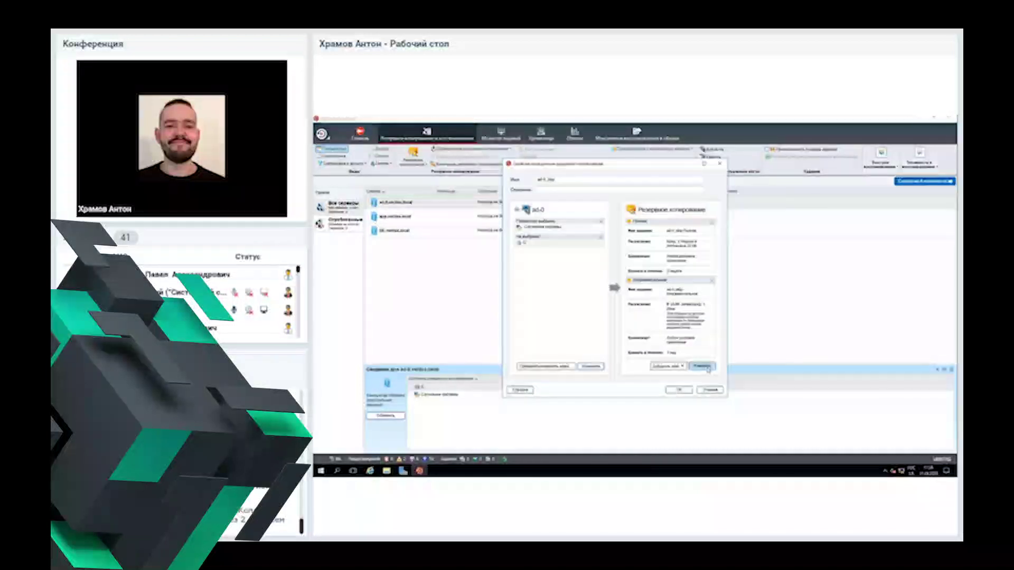
Step: Remove the incremental backup to keep only the full backup, and set the job to save without running
left_click(707, 368)
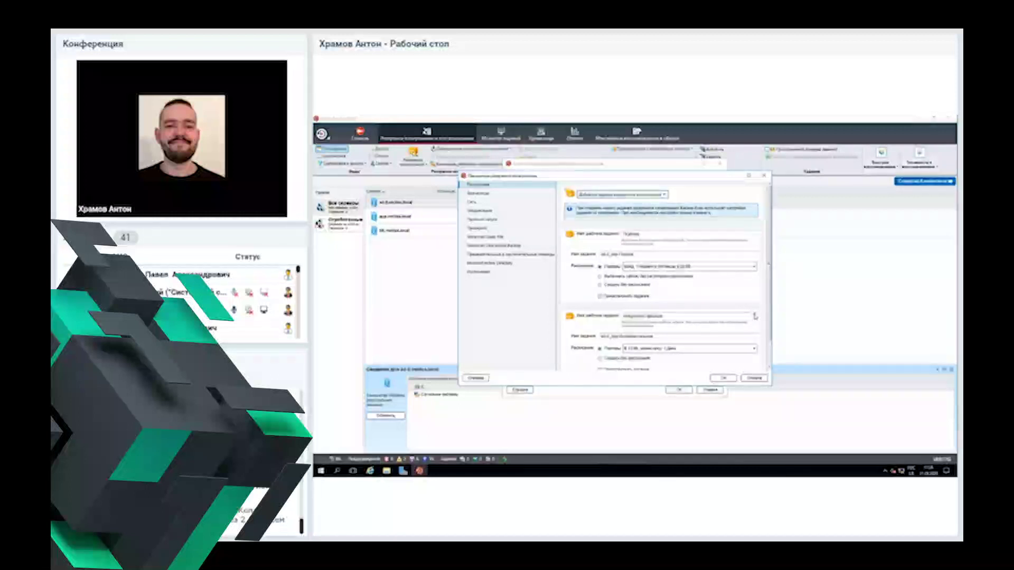
left_click(755, 316)
left_click(615, 285)
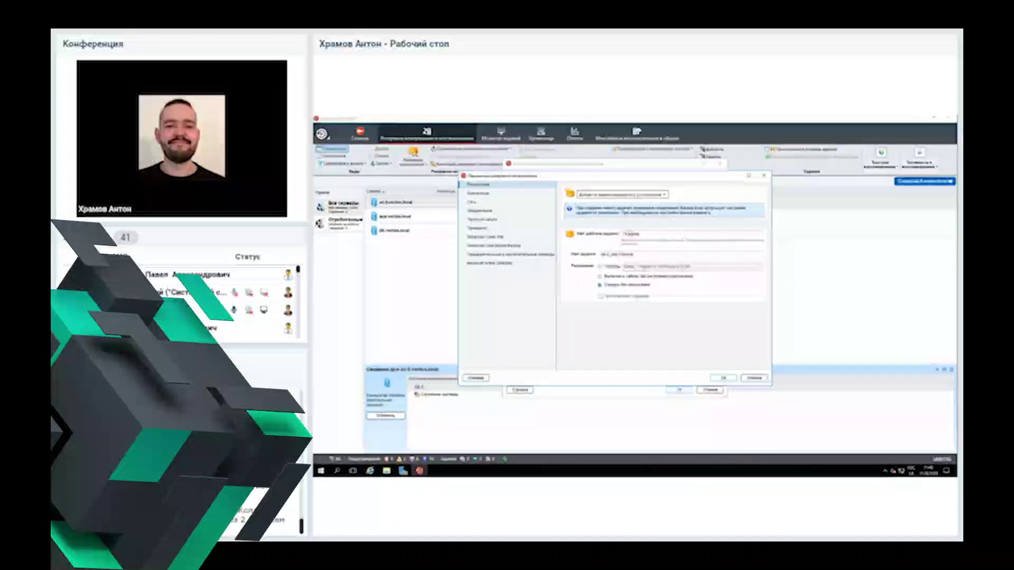
double_click(648, 255)
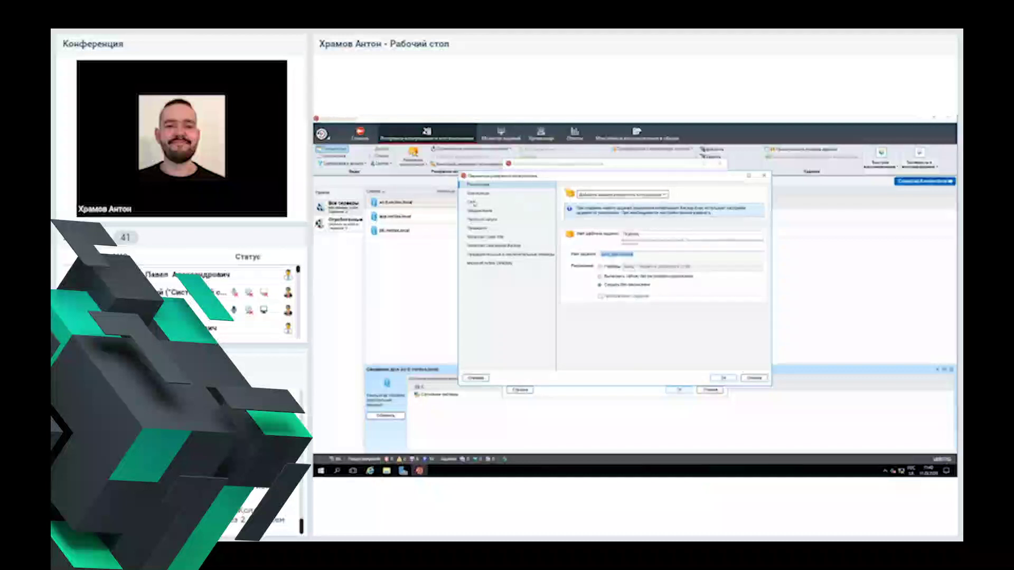
left_click(474, 195)
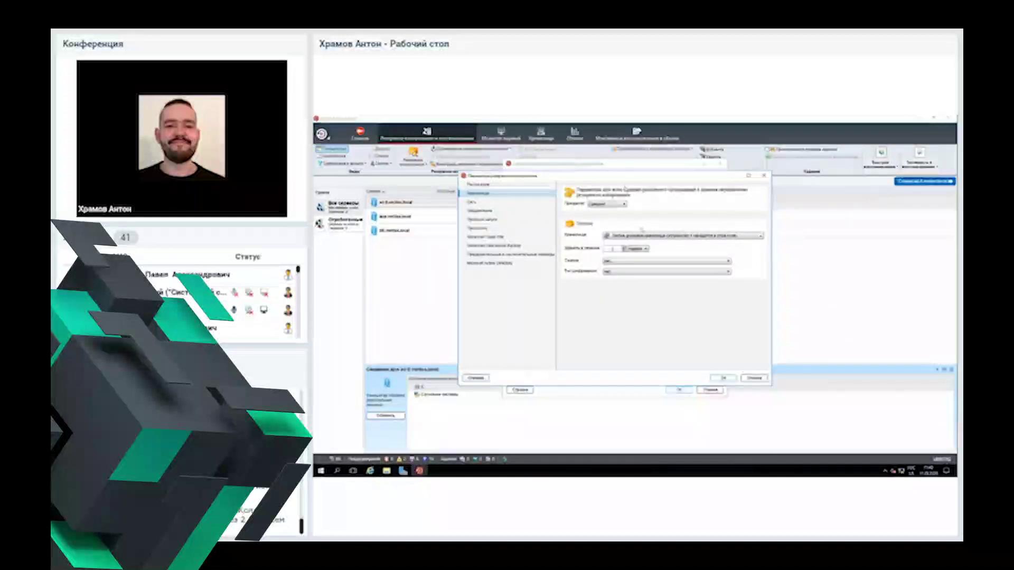
Step: Target any available disk storage with retention 1, and set the compression and encryption types
left_click(642, 236)
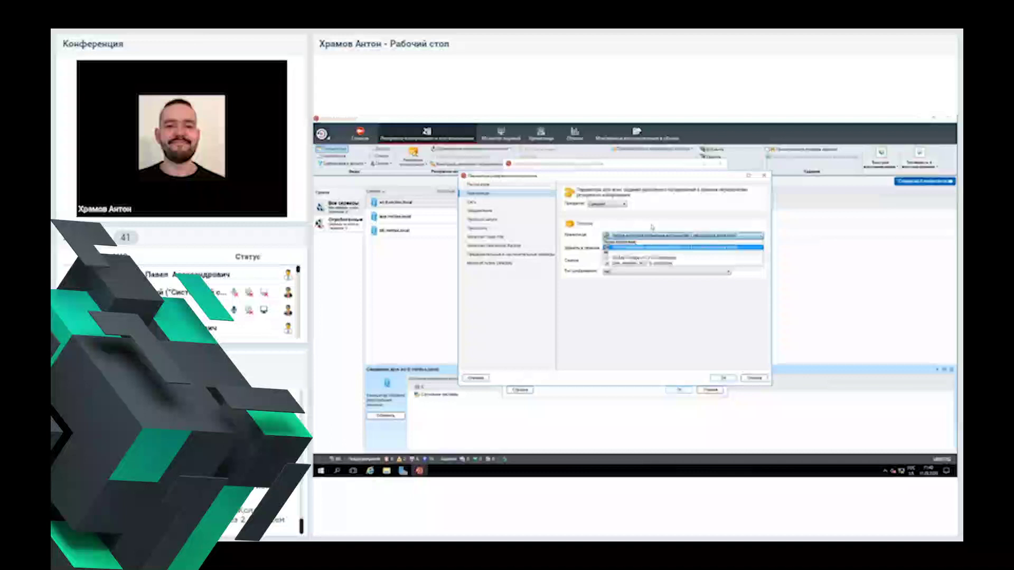
left_click(652, 247)
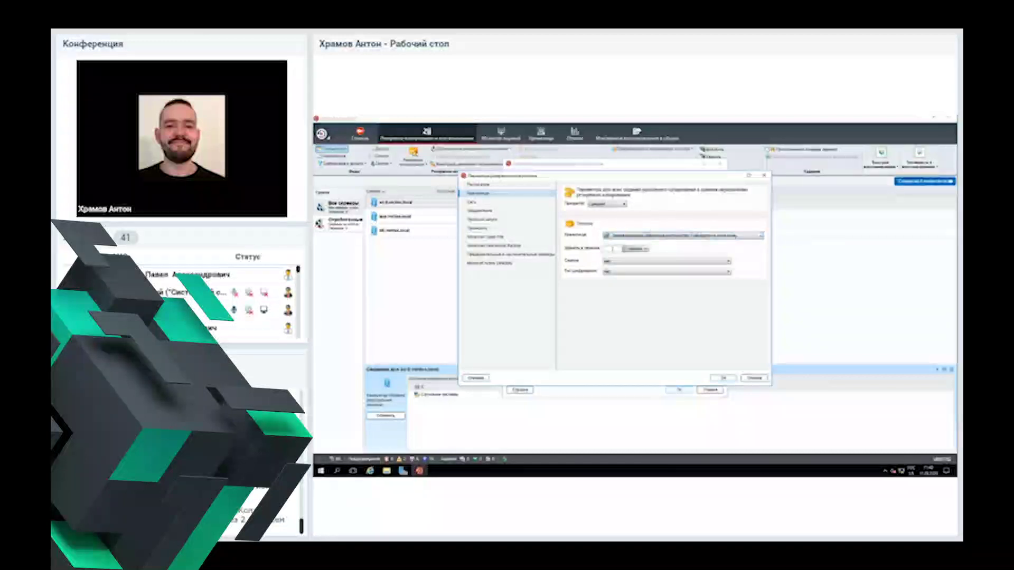
left_click(612, 249)
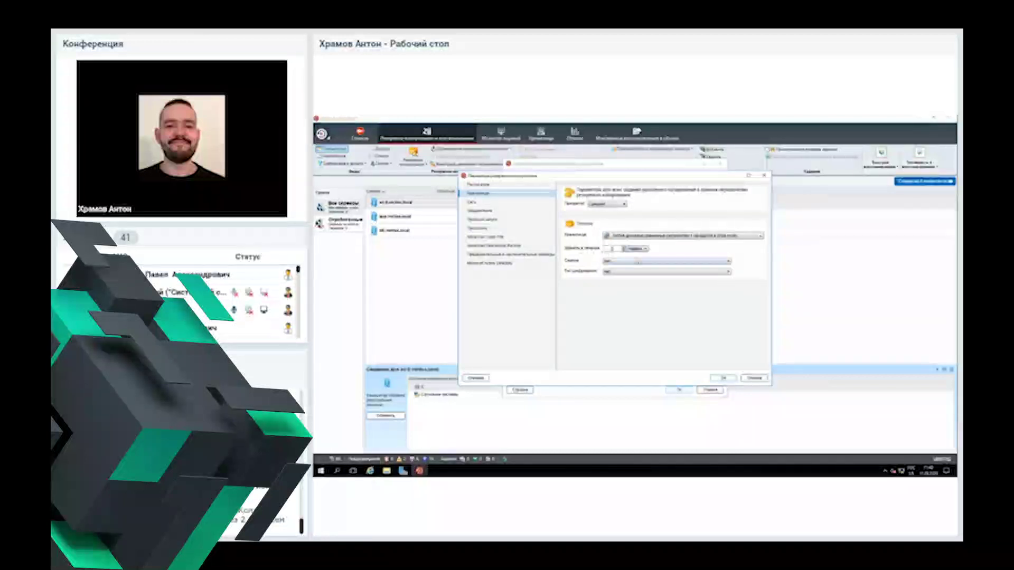
left_click(638, 261)
left_click(634, 267)
left_click(632, 271)
left_click(632, 276)
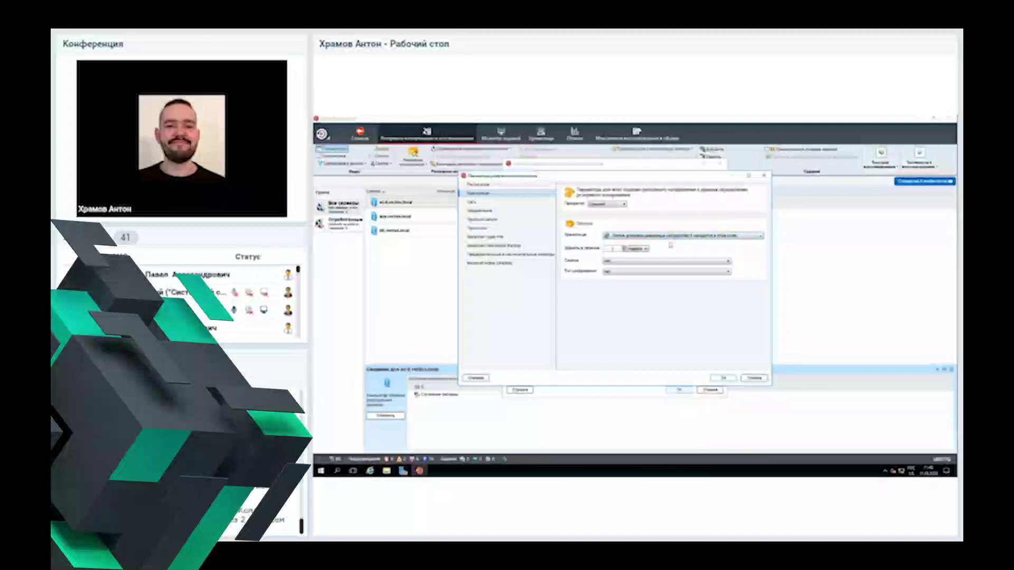
left_click(656, 271)
Step: Keep the chosen encryption type and go to the job's network settings
left_click(657, 279)
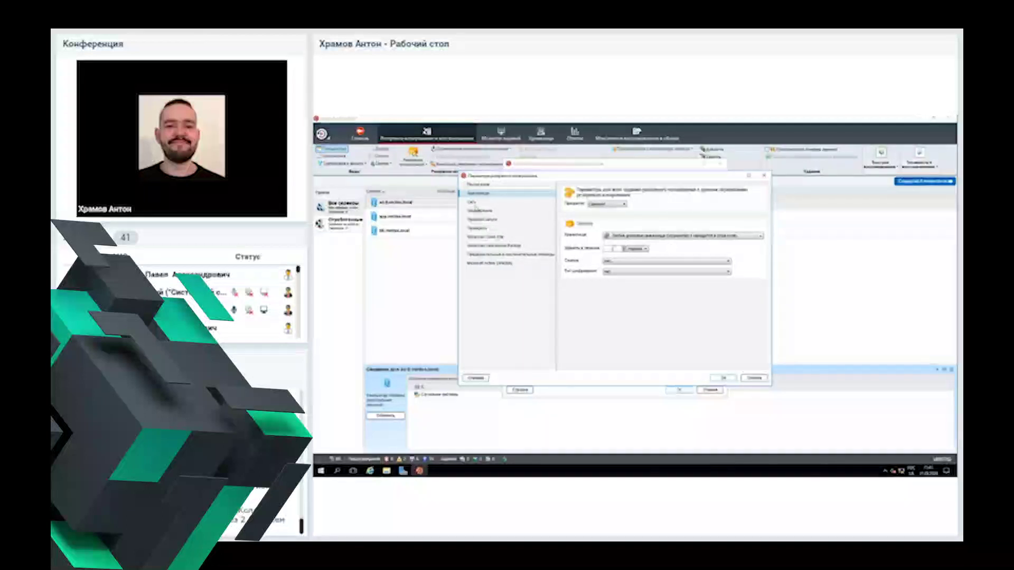
left_click(472, 202)
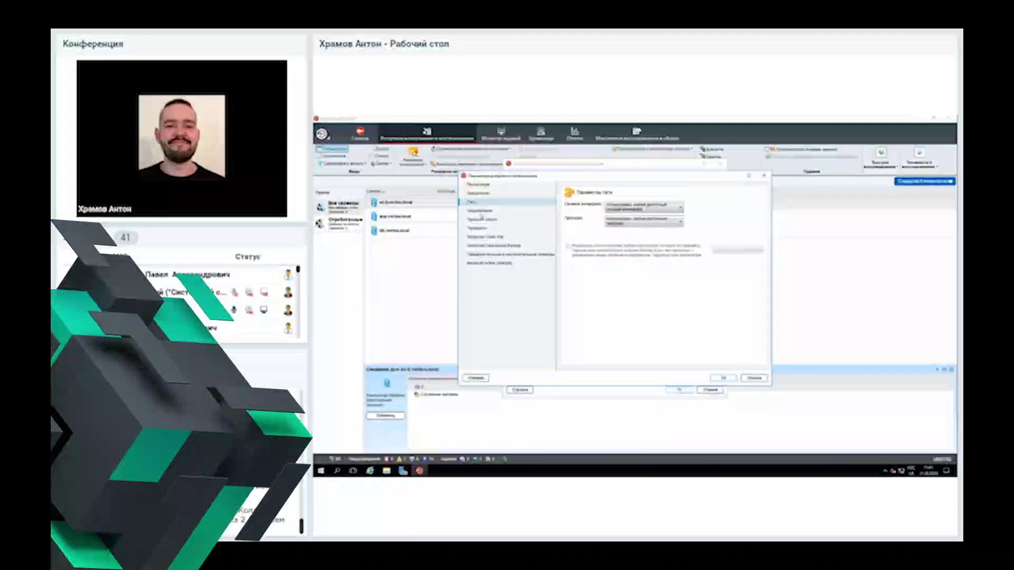
Step: Choose the job's network interface and the protocol for backup traffic
left_click(626, 208)
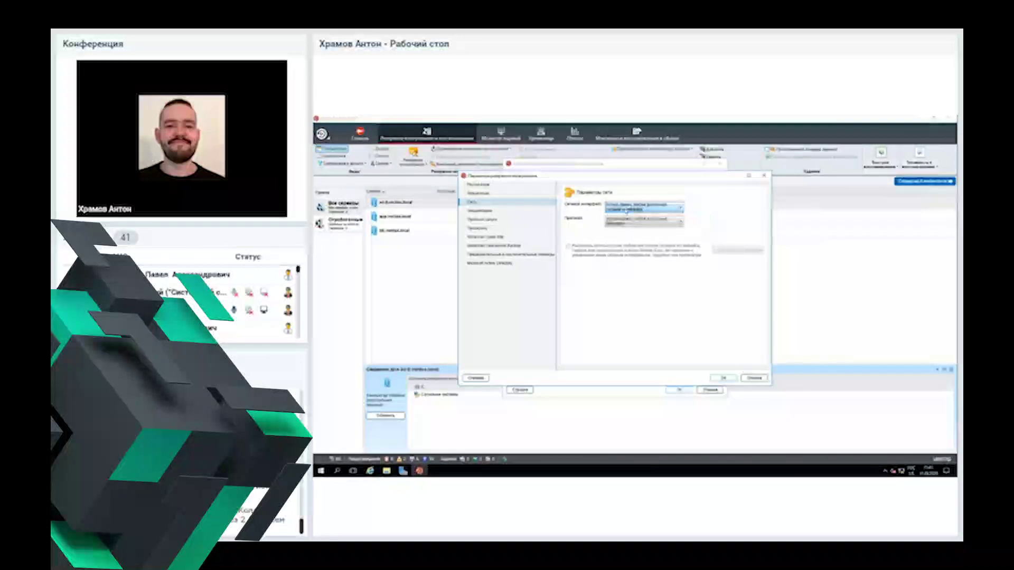
left_click(626, 210)
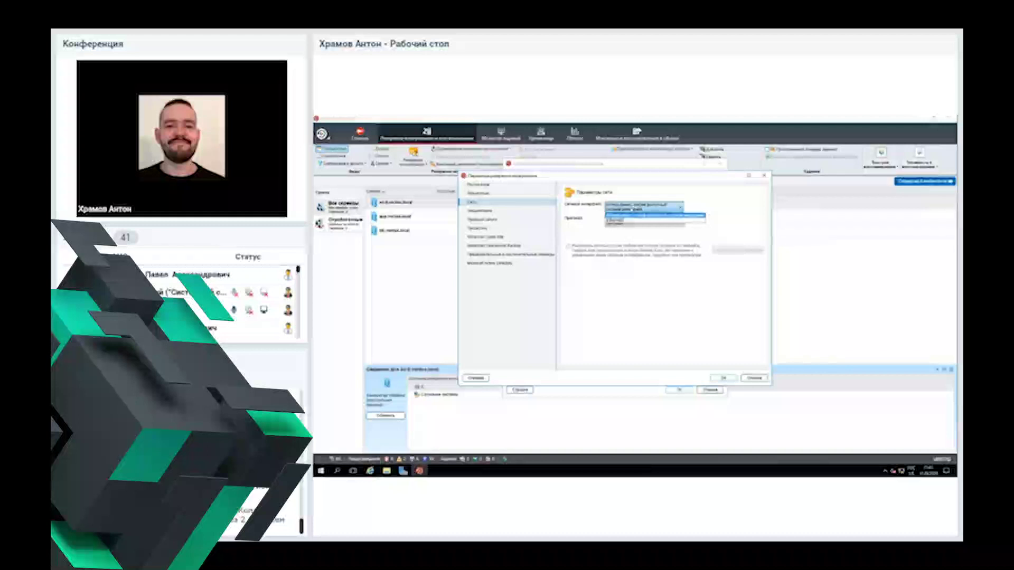
left_click(655, 216)
left_click(645, 219)
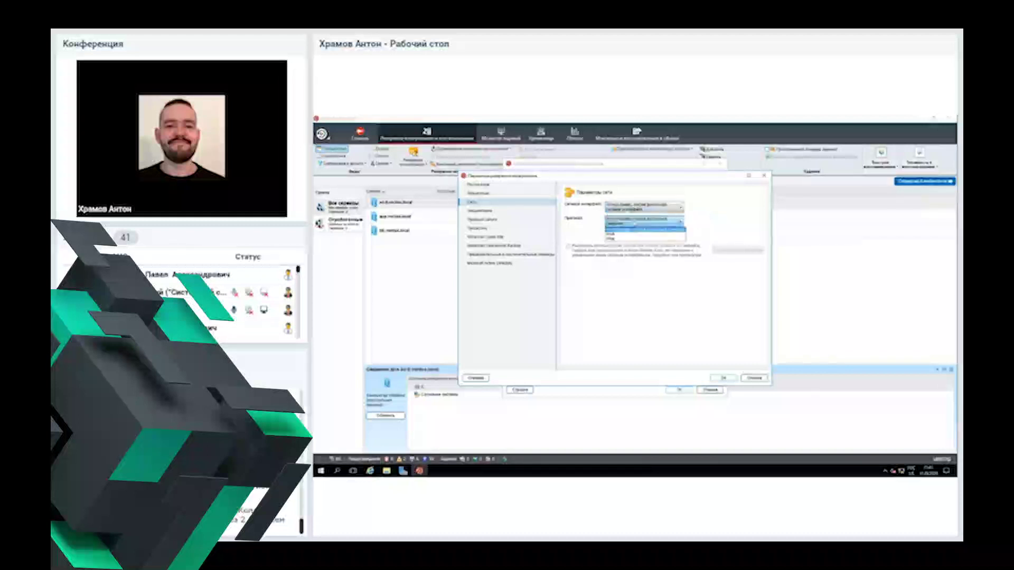
left_click(585, 266)
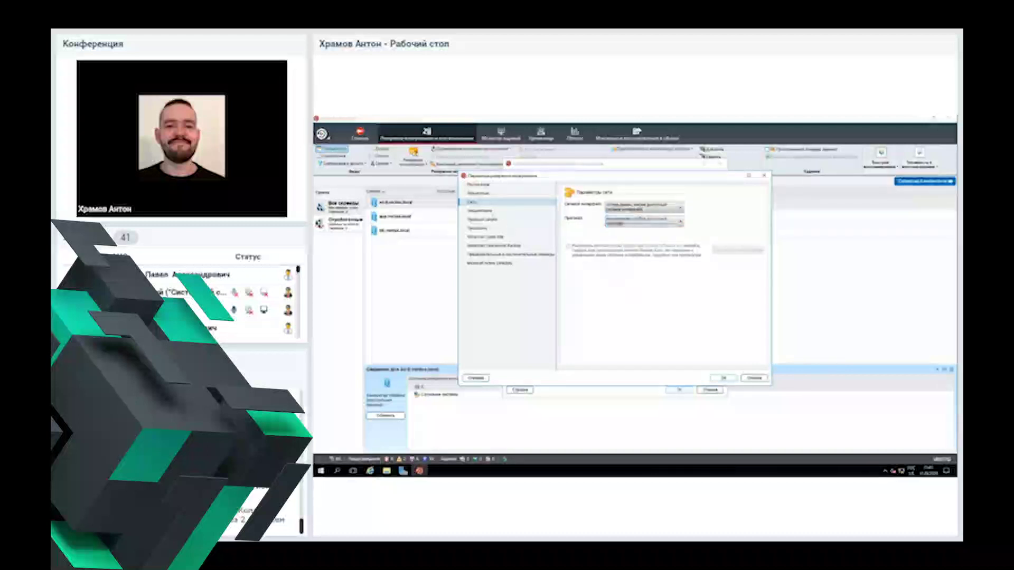
left_click(490, 211)
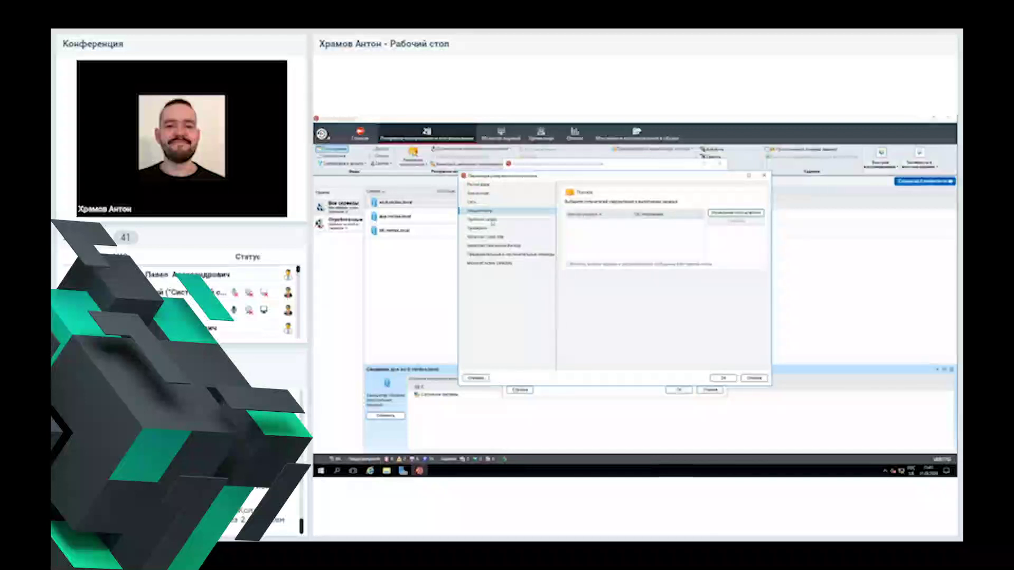
Step: Set Verify to 'Не проверять данные для этого задания', reviewing Test Run, Advanced Open File and ADBO pages
left_click(492, 221)
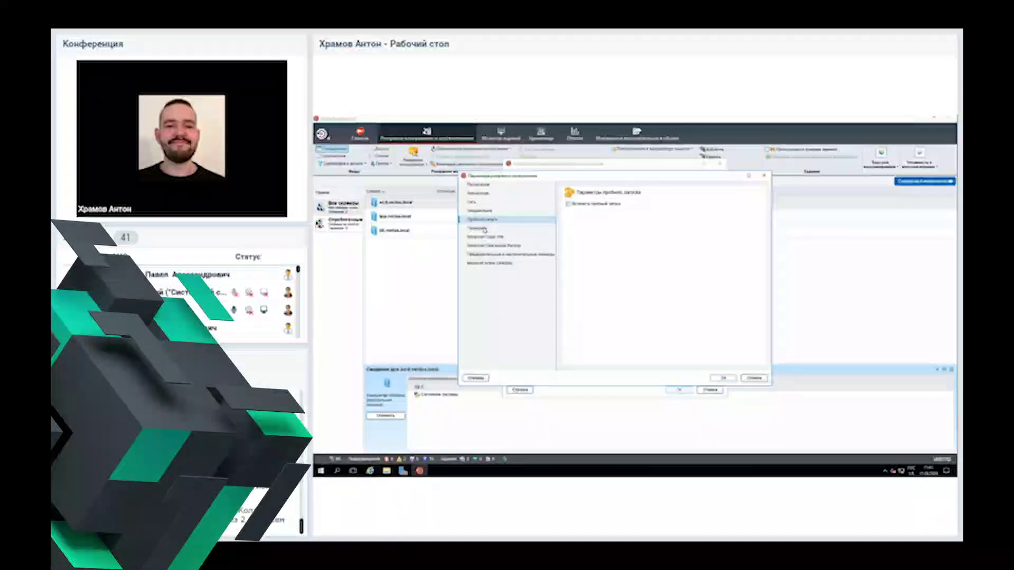
left_click(485, 229)
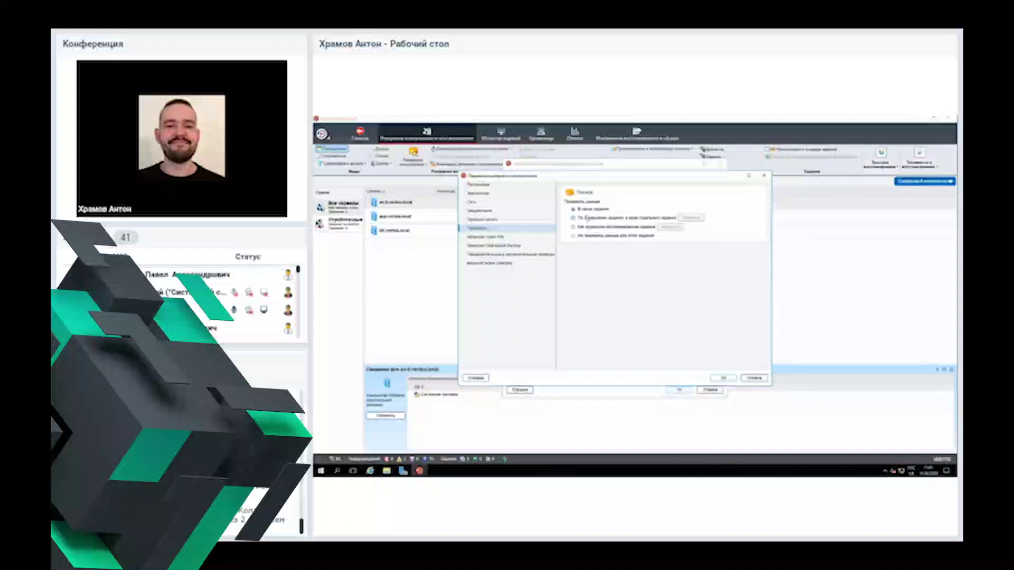
left_click(592, 235)
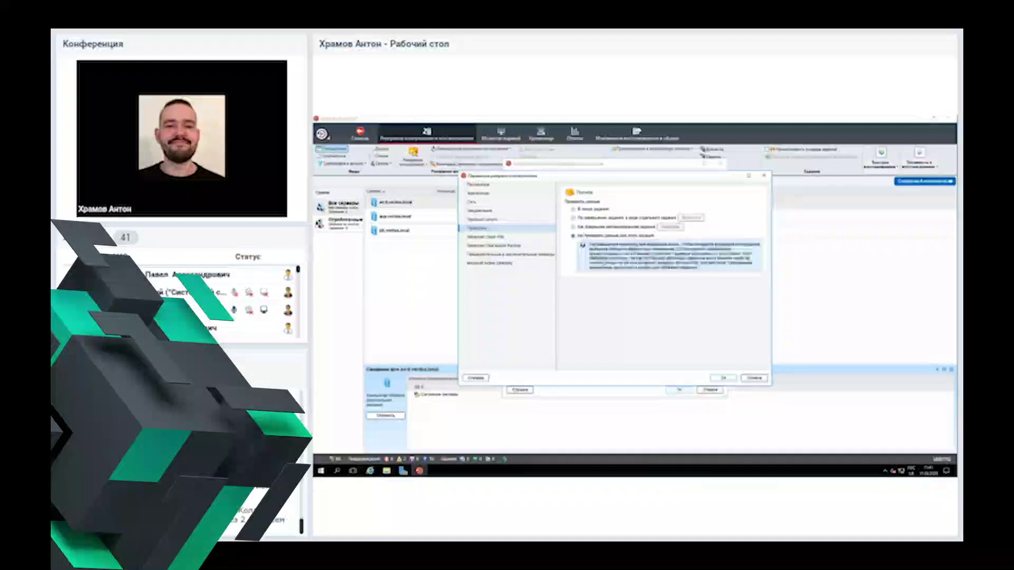
left_click(496, 237)
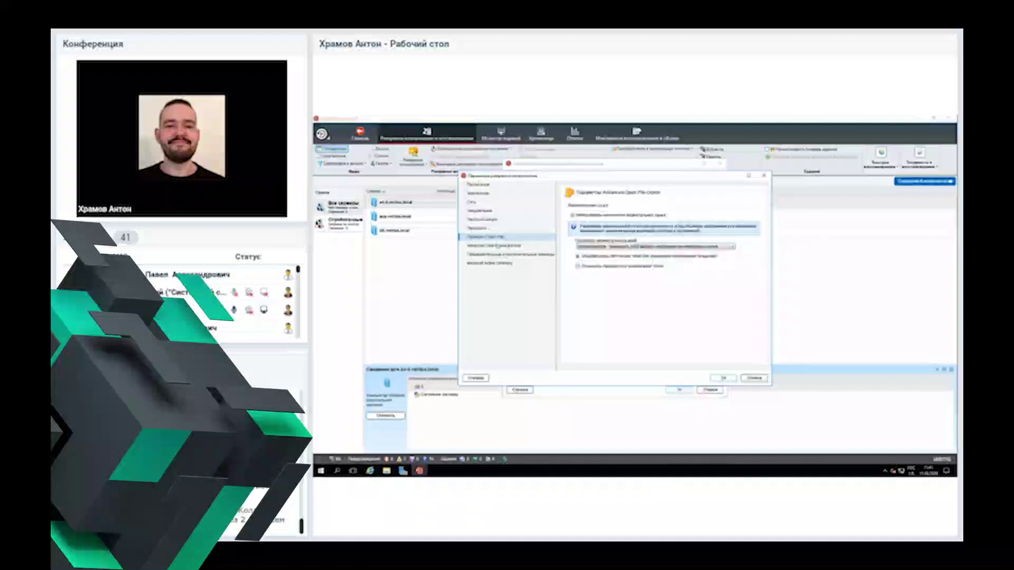
left_click(498, 246)
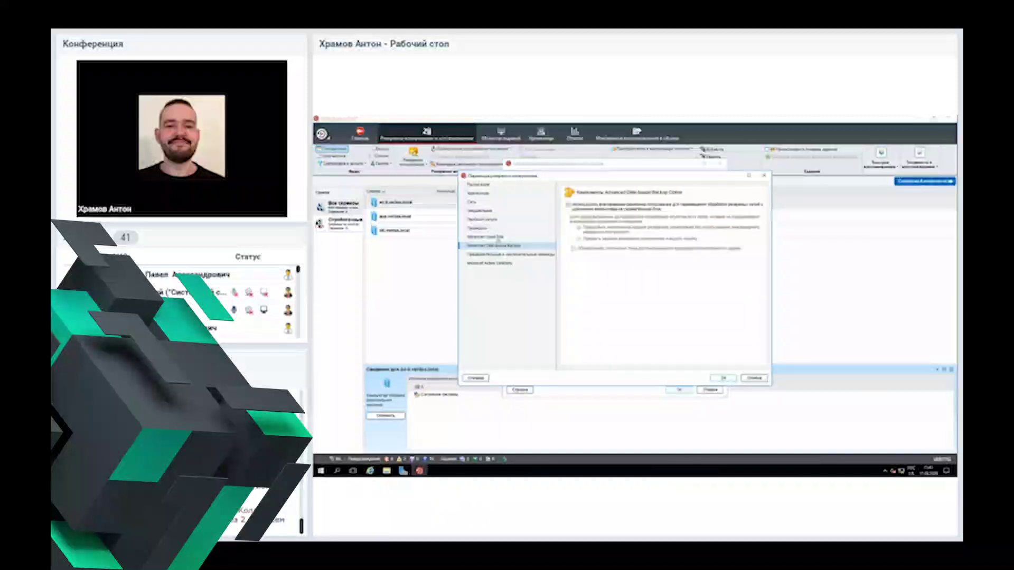
left_click(496, 237)
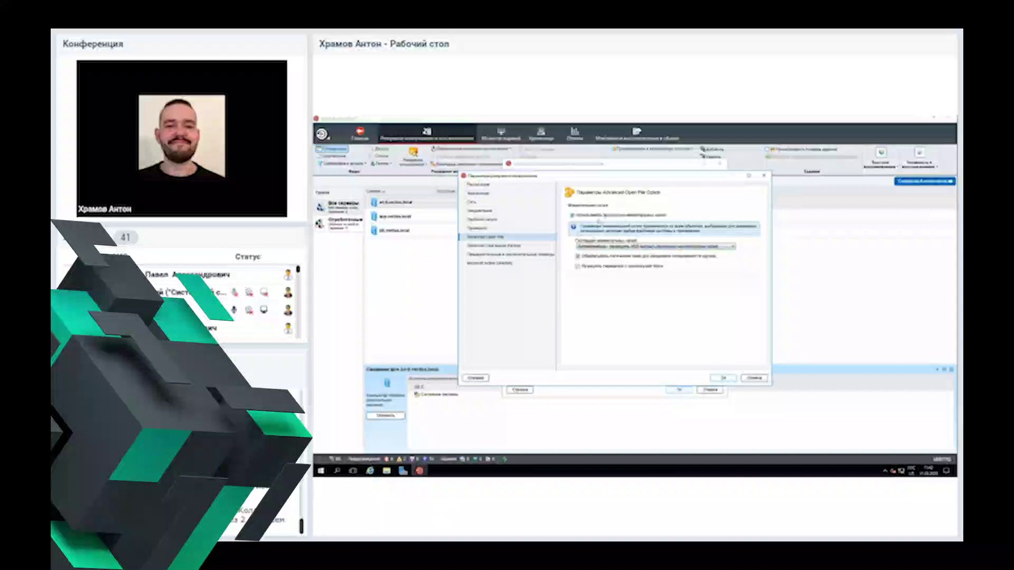
left_click(515, 254)
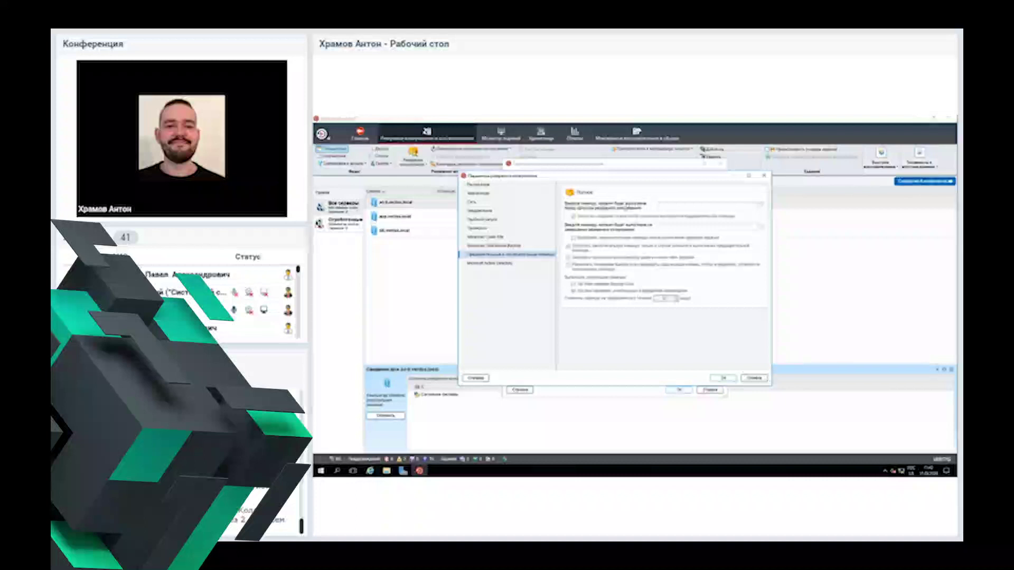
Step: Show the Microsoft Active Directory options for the ad-0 backup job
left_click(506, 264)
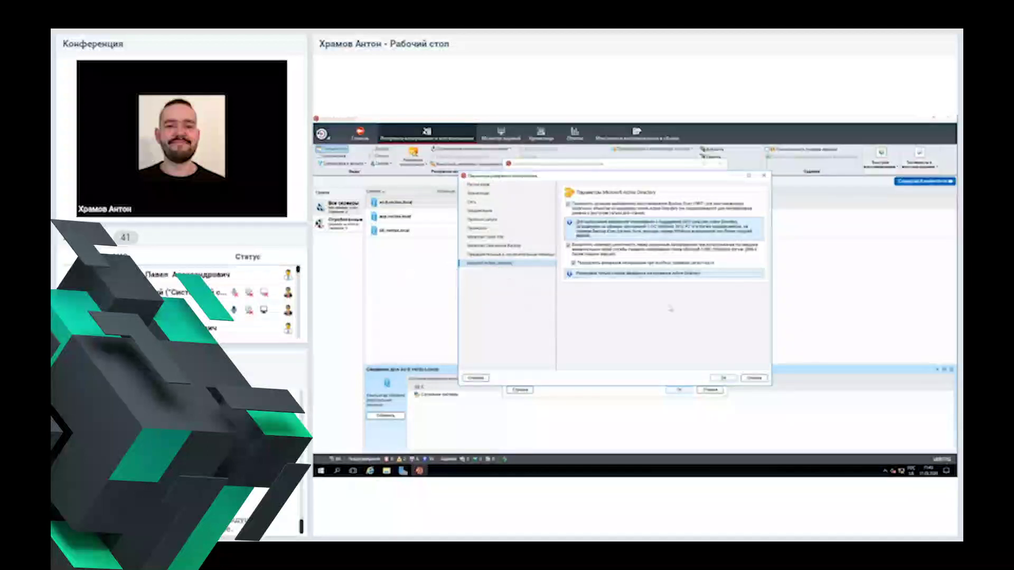
Step: Confirm Backup Options and the ad-0 job properties with OK to save the job
left_click(724, 378)
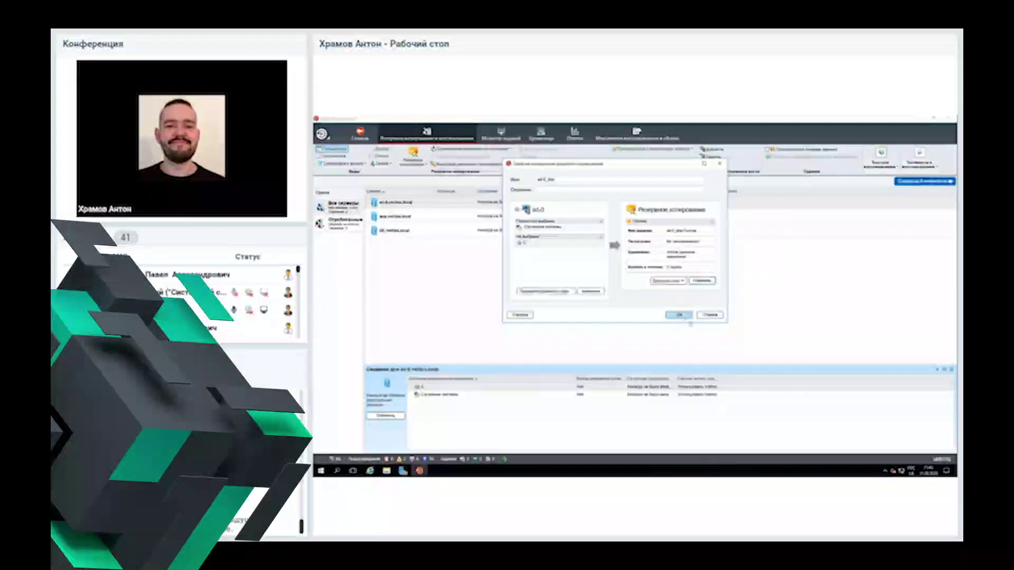
left_click(680, 316)
Step: In Job Monitor, run the VM backup job with 'Выполнить немедленно' and confirm with OK
left_click(502, 135)
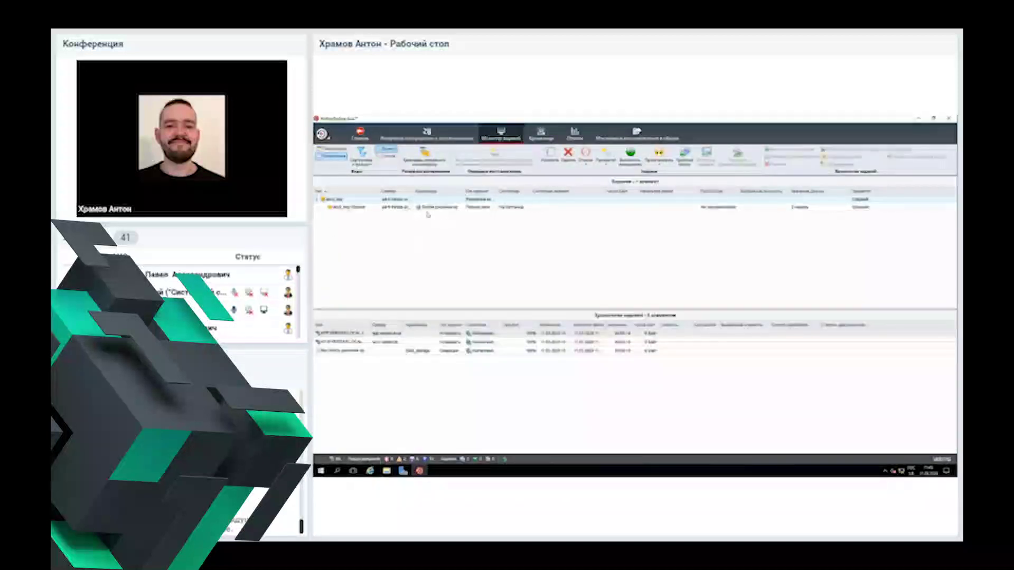
left_click_drag(467, 191, 600, 191)
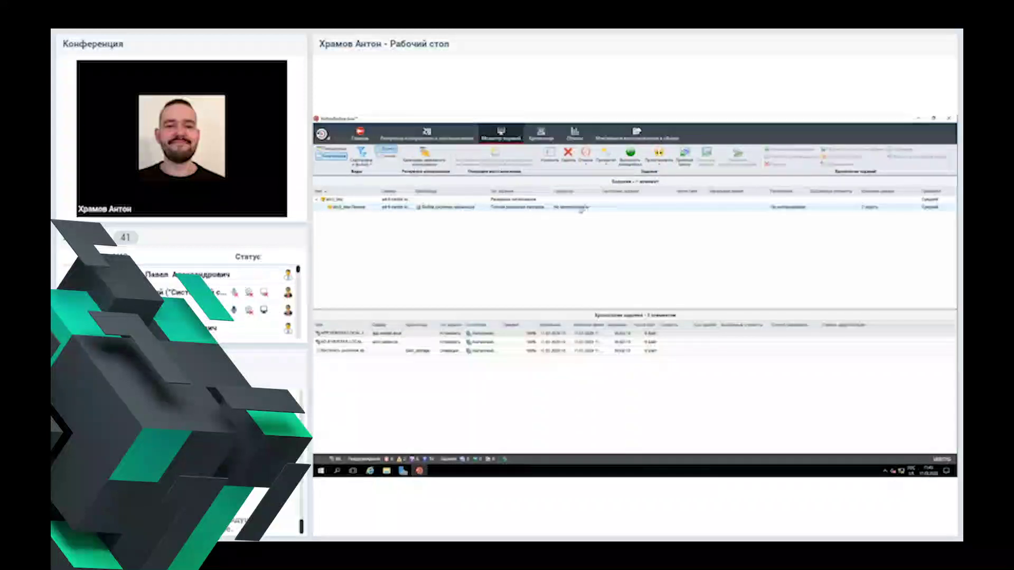
left_click_drag(599, 194, 591, 193)
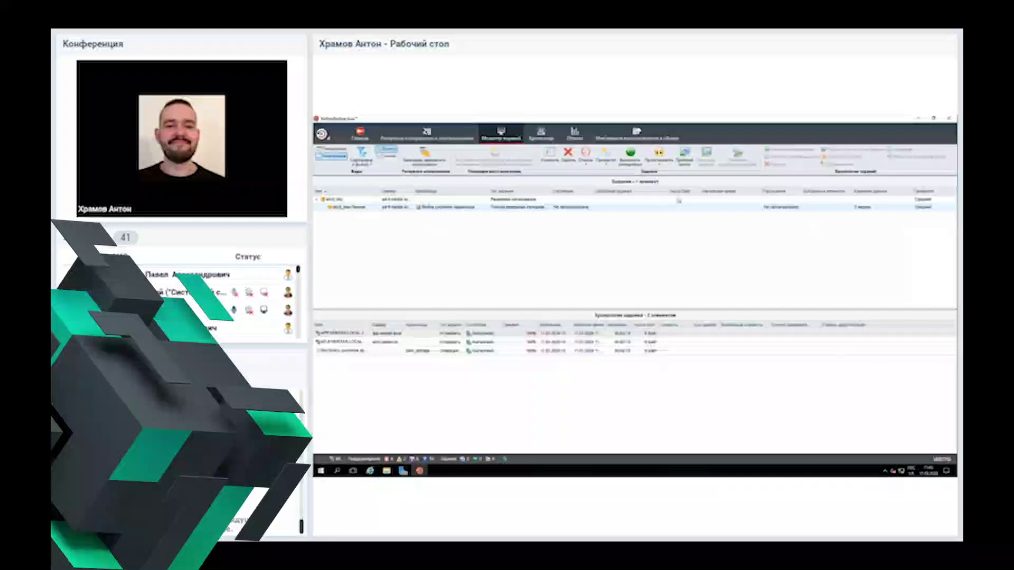
right_click(362, 208)
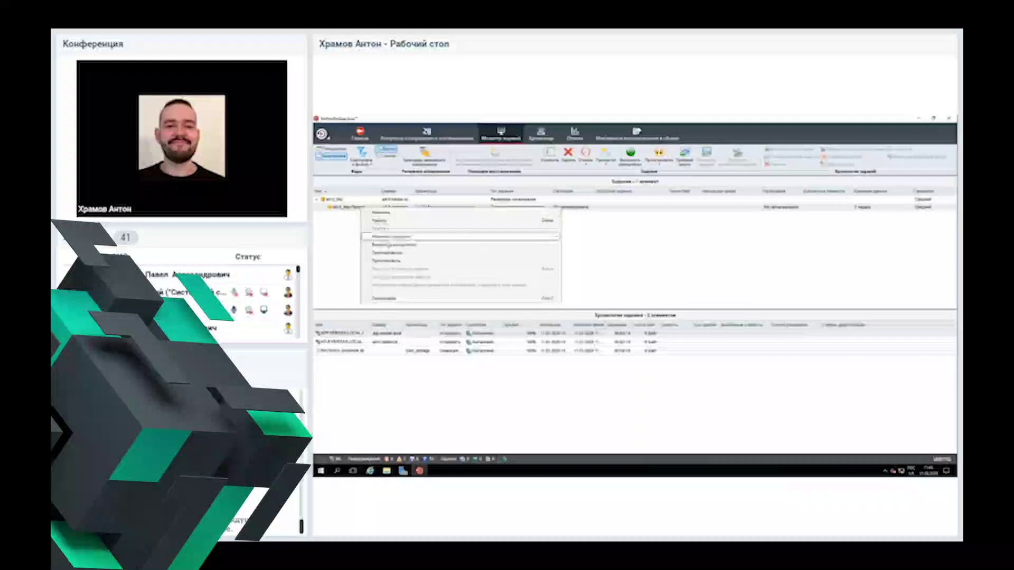
left_click(388, 246)
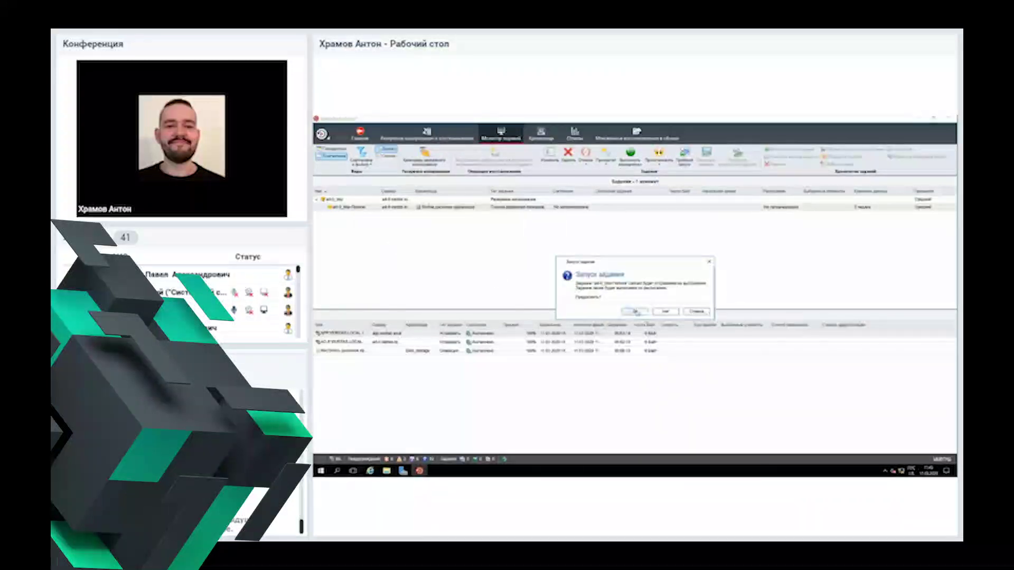
left_click(636, 311)
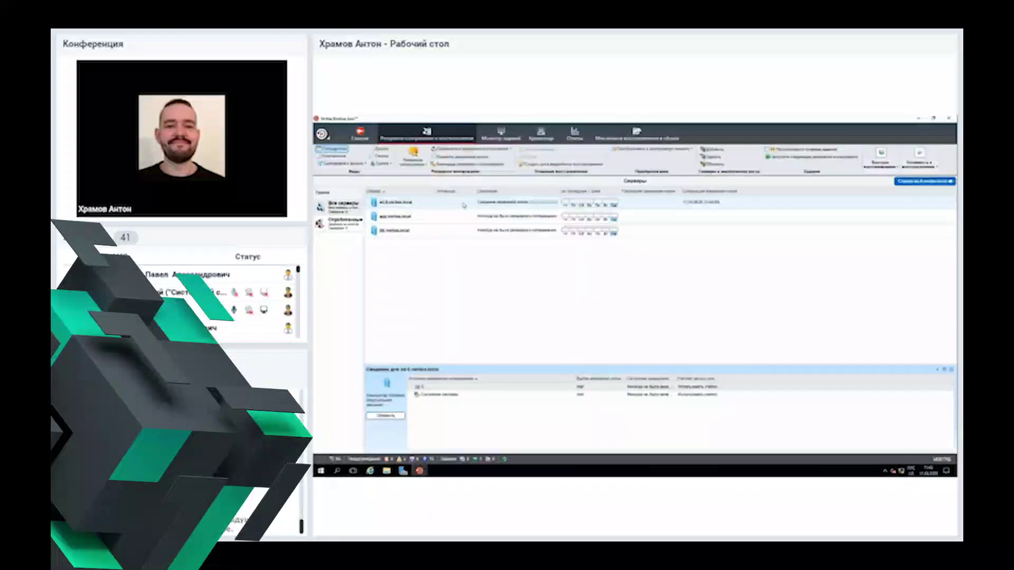
Step: Dismiss the agent install results for two servers with Готово and launch the Add Server wizard
left_click(501, 135)
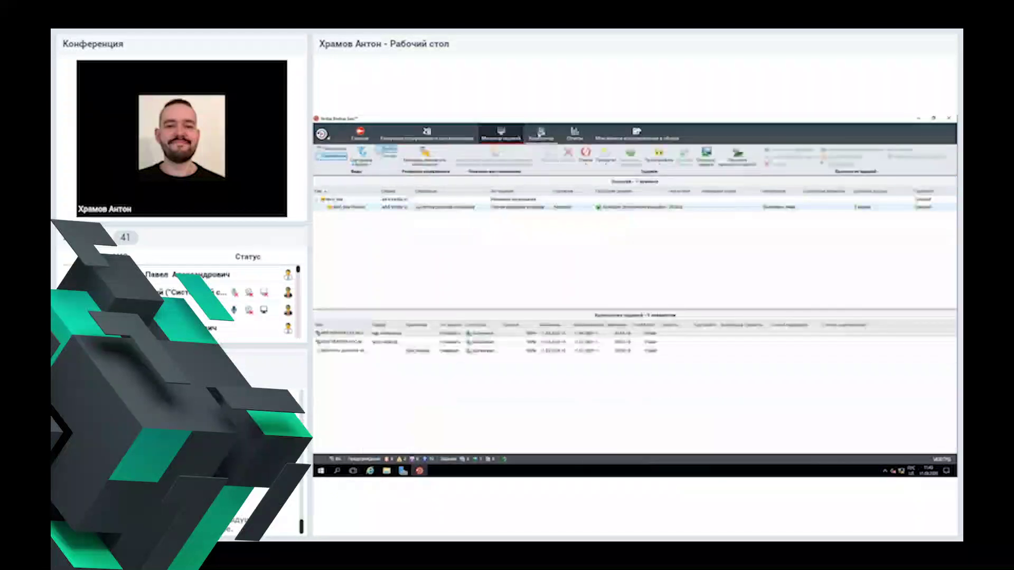
left_click(438, 136)
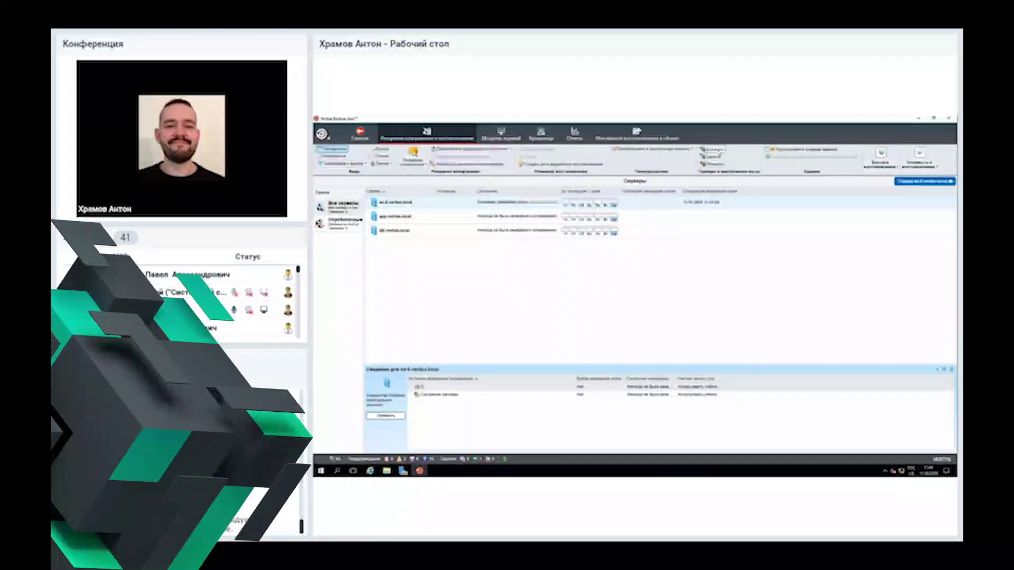
left_click(710, 150)
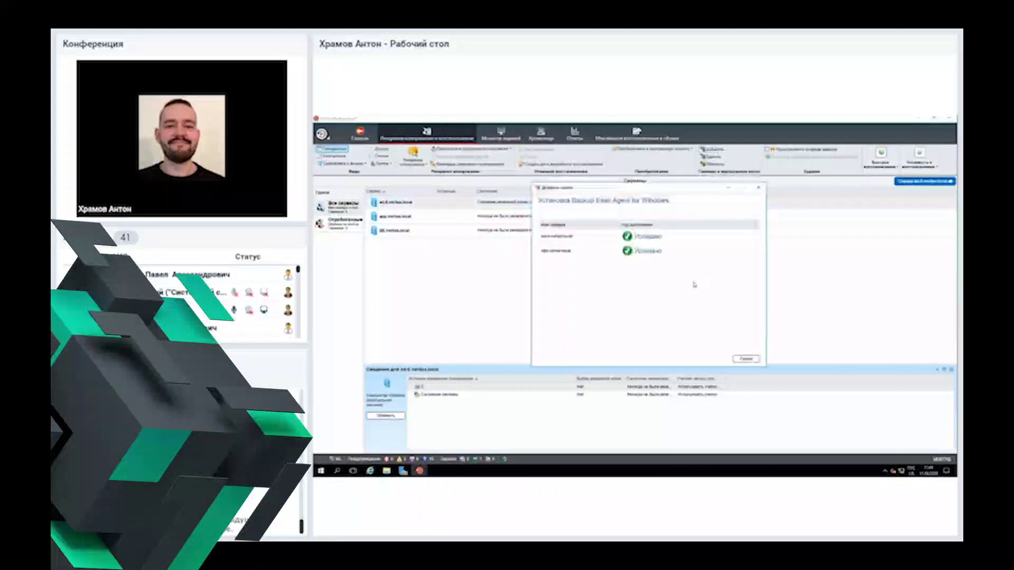
left_click(749, 359)
left_click(712, 150)
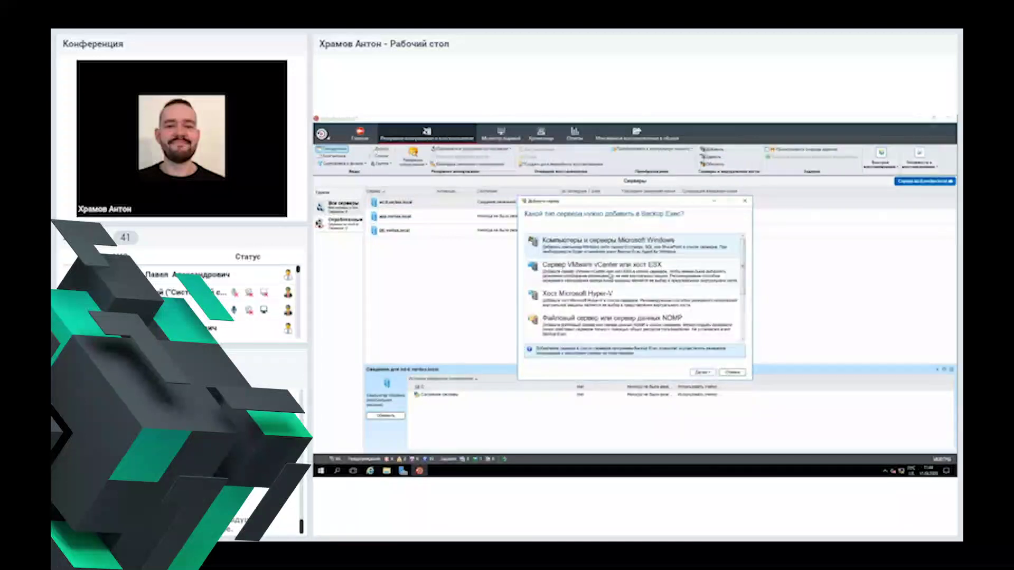
Step: Choose VMware vCenter or ESX host as the server type, then enter user 'root' and its password on the ESXi login page
left_click(602, 265)
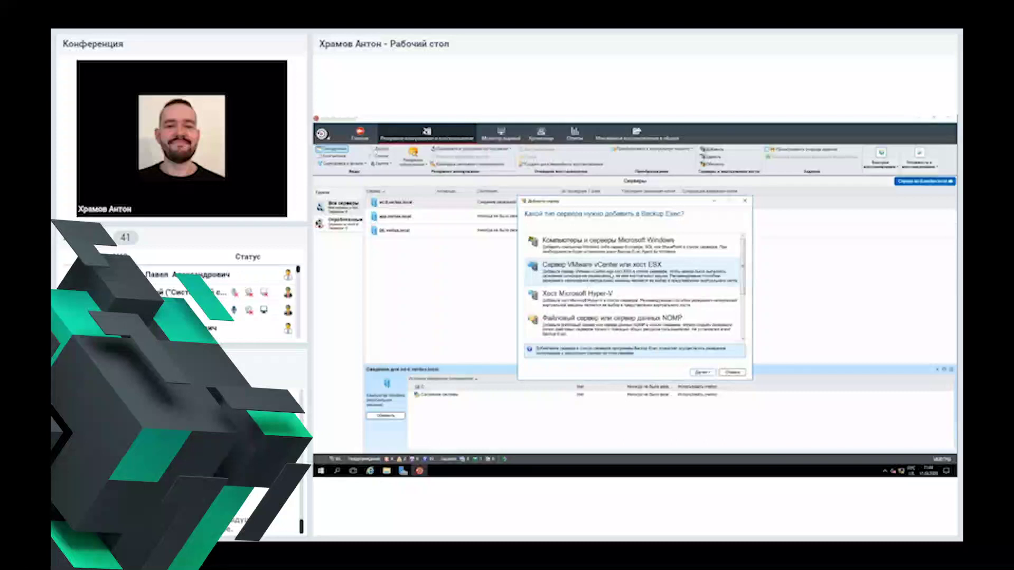
left_click(702, 372)
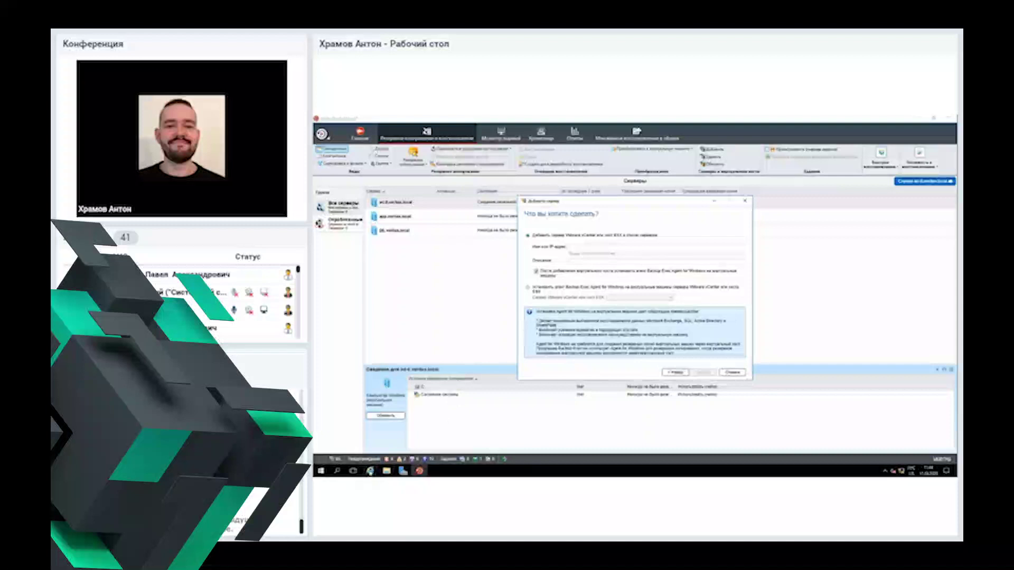
left_click(371, 470)
type("root")
key("Down")
key("Return")
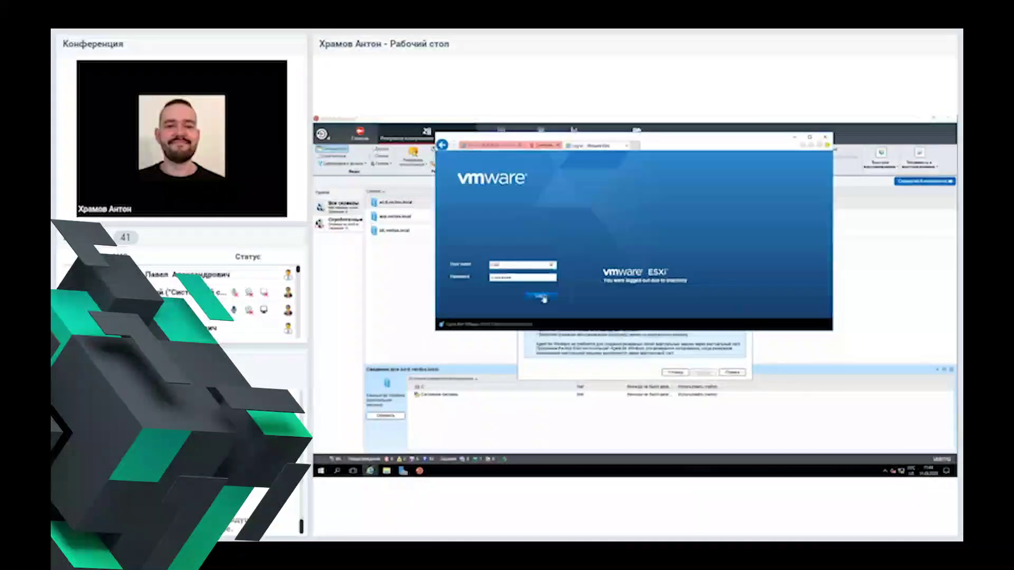
Step: Log in to the ESXi Host Client, then close the browser window
left_click(542, 298)
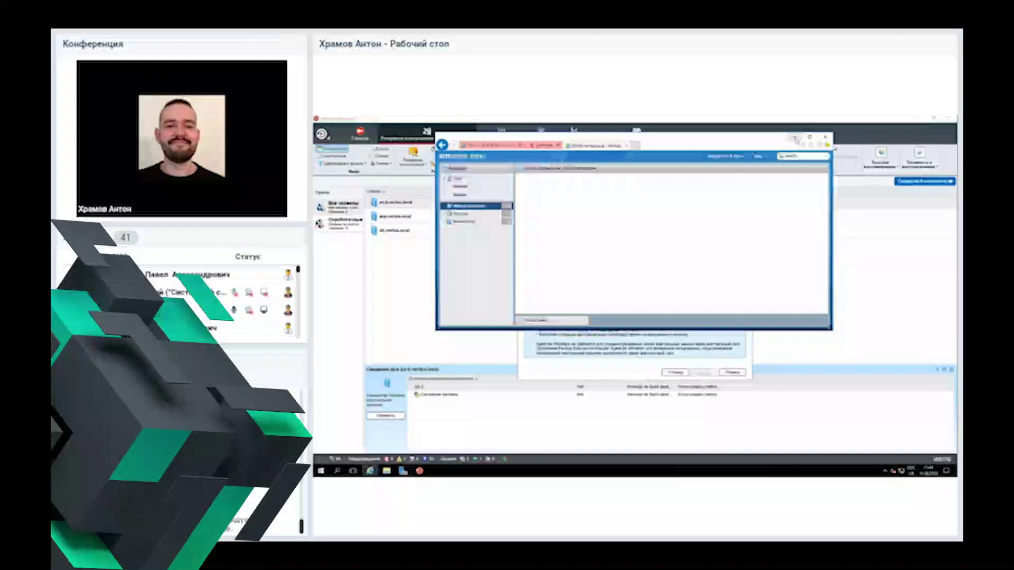
left_click(795, 138)
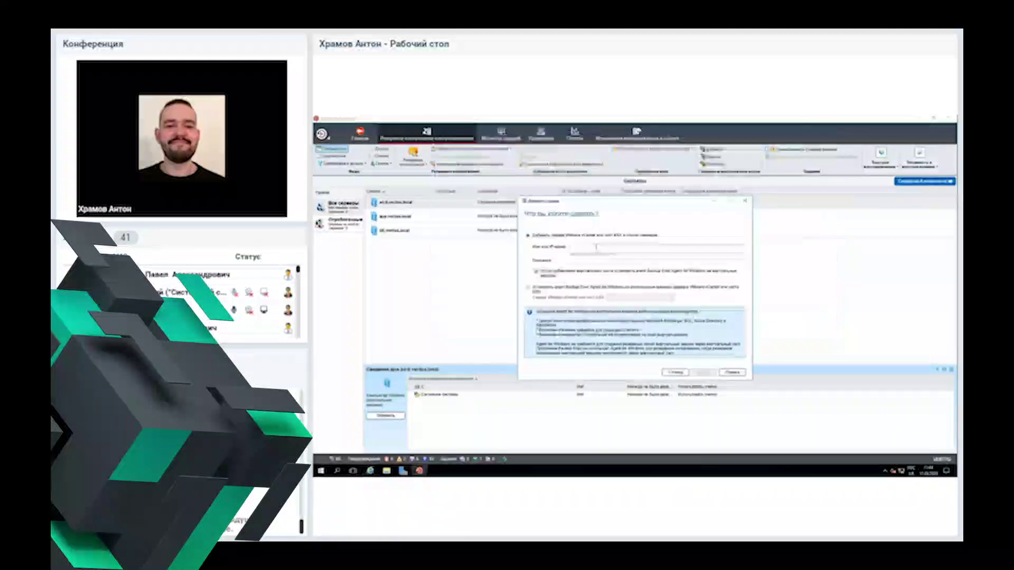
Step: Enter the ESX host IP address 10.17.8.101 and continue to logon account selection
left_click(596, 246)
type("107.1")
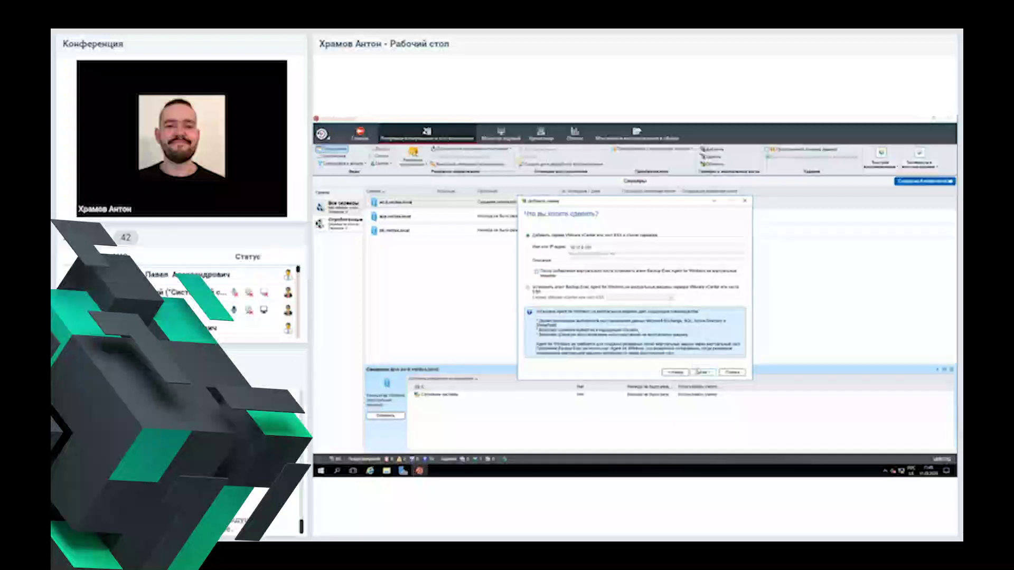
left_click(697, 372)
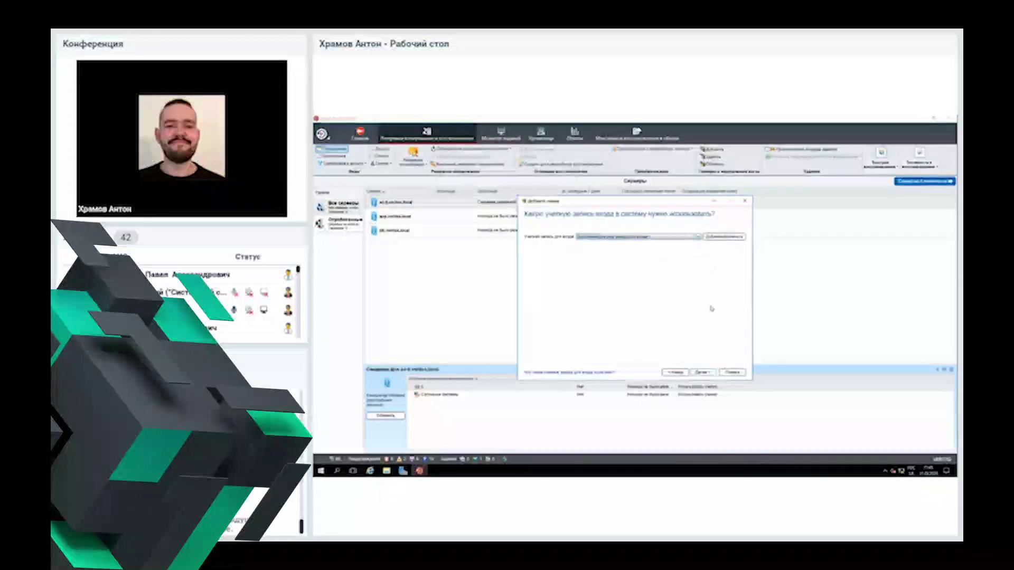
Step: Start a new logon account with user name 'root' and the host's password
left_click(724, 237)
left_click(725, 241)
key("alt+Tab")
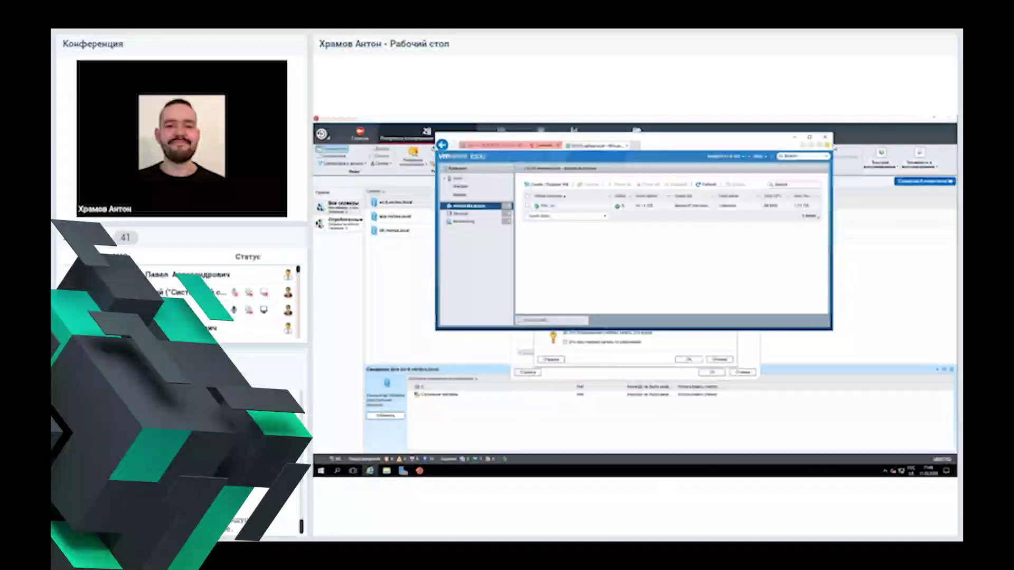
left_click(726, 156)
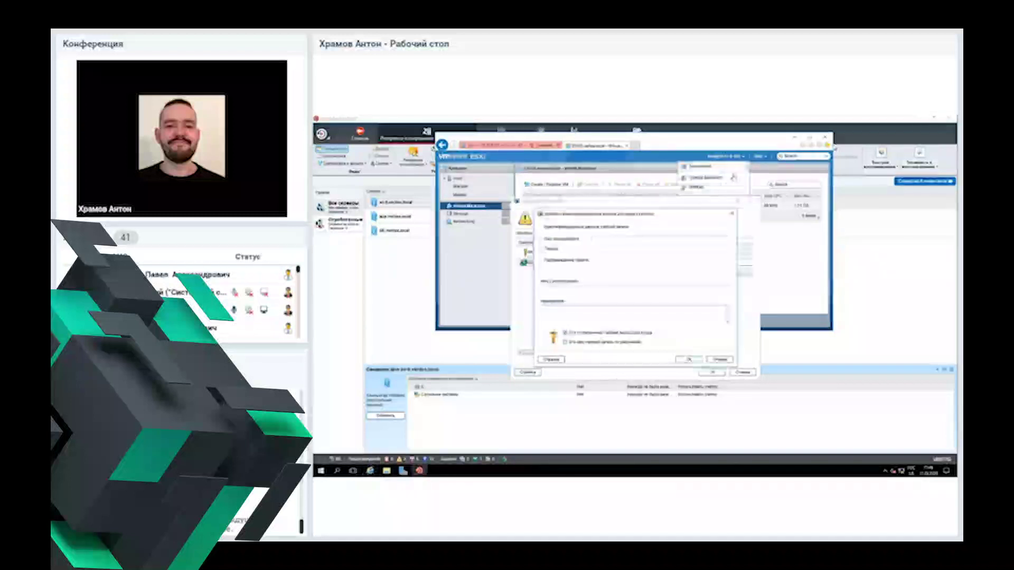
left_click(605, 239)
type("root")
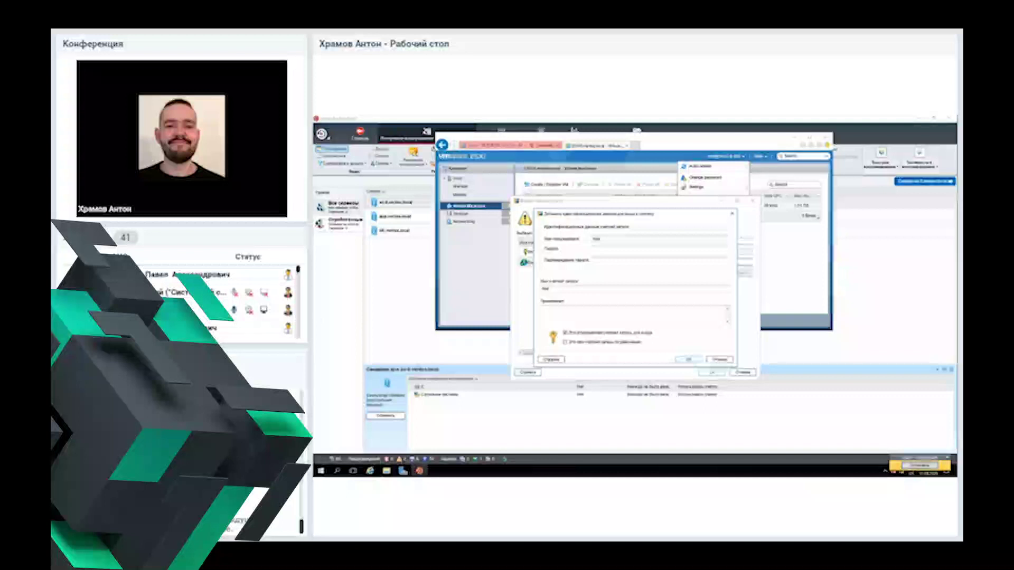
left_click(672, 251)
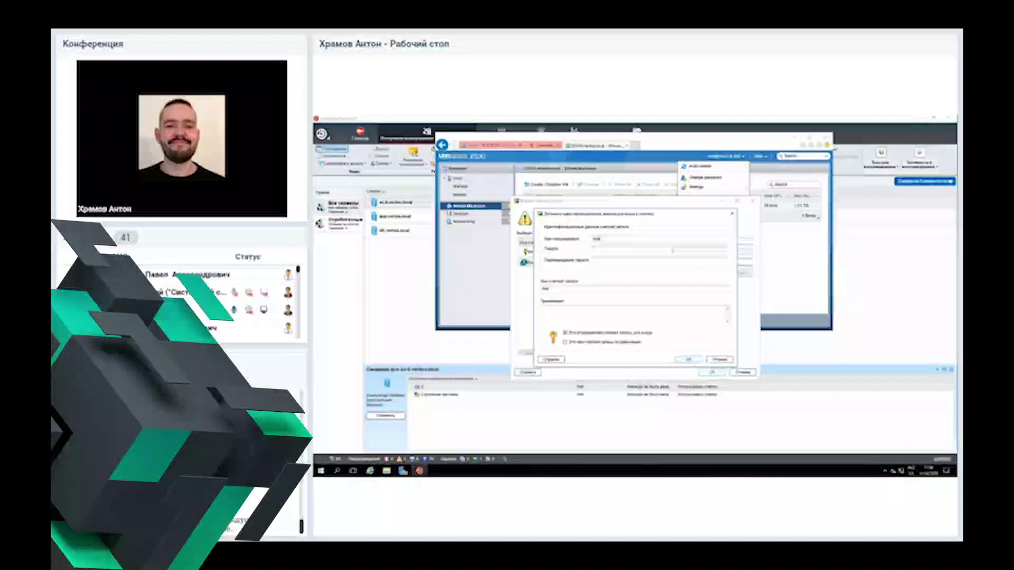
type("**********")
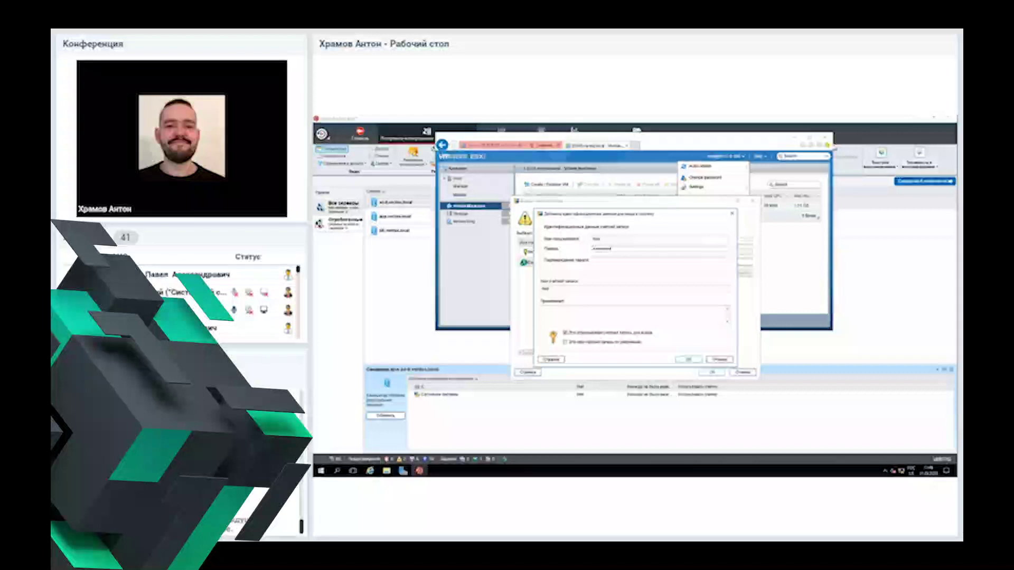
Step: Fix the mismatched password and confirmation, then save the new logon account
left_click(689, 359)
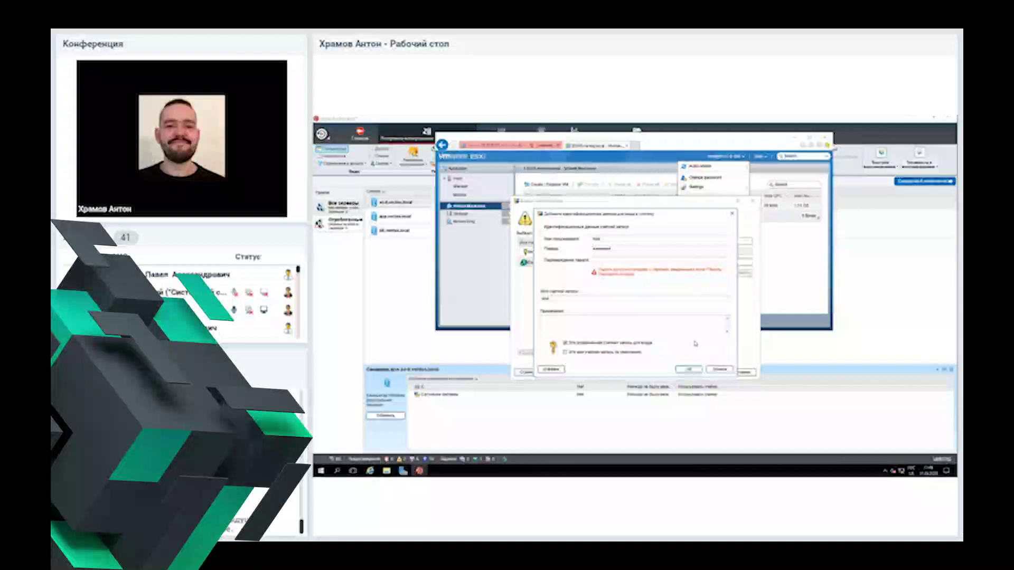
left_click(611, 259)
type("•••")
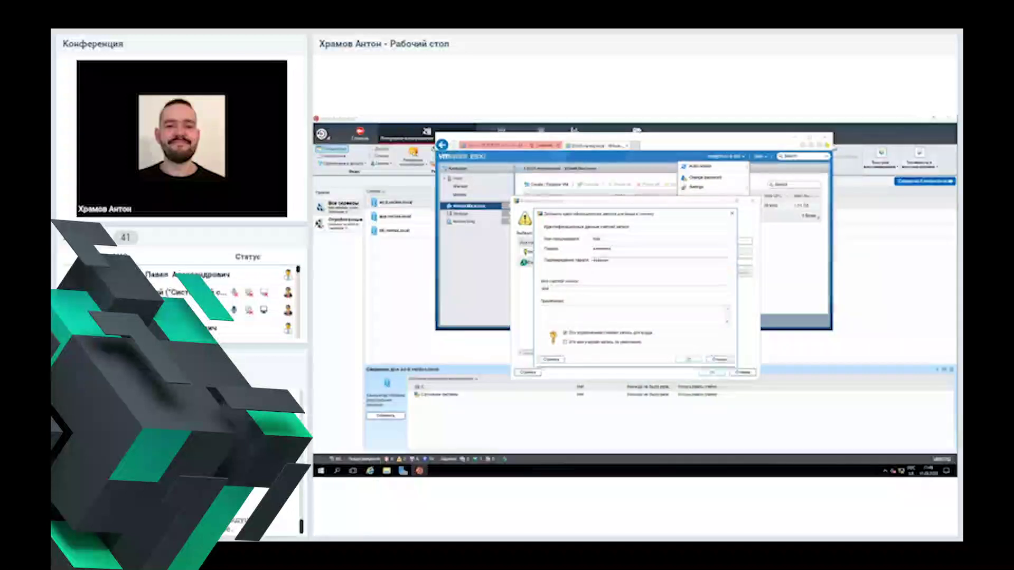
left_click(688, 360)
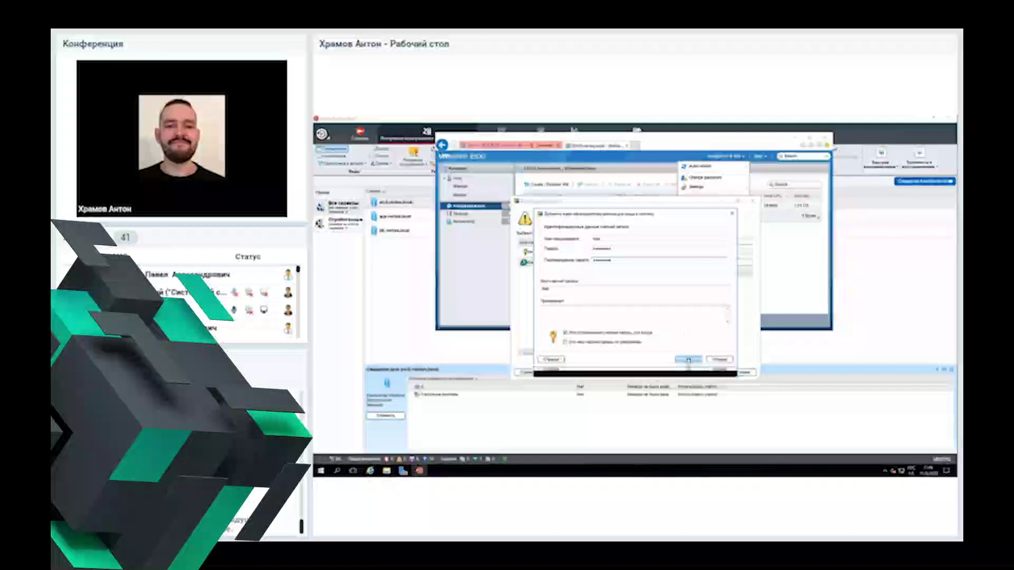
left_click(623, 250)
key("ctrl+a")
key("BackSpace")
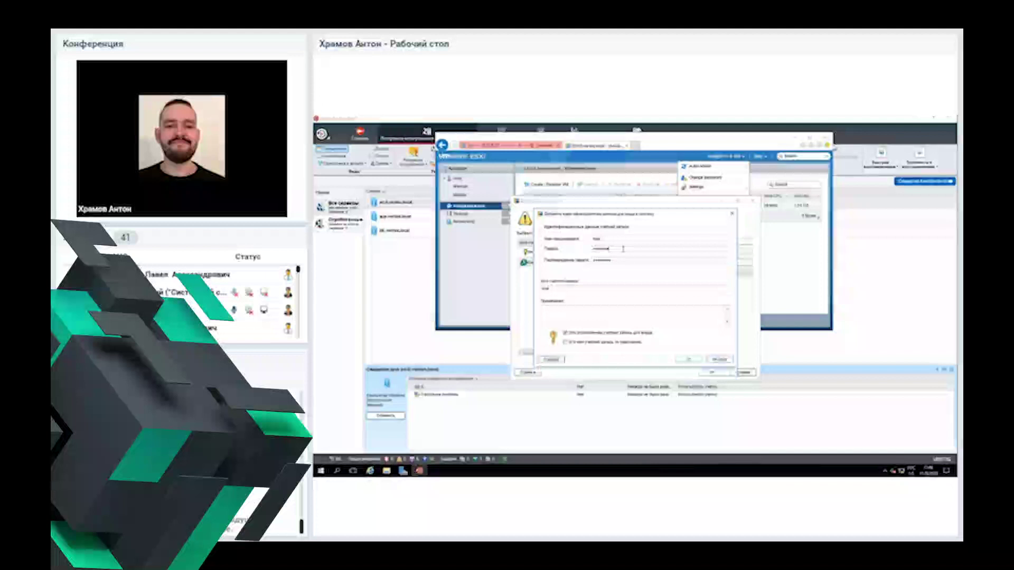
type("********")
key("Tab")
type("********")
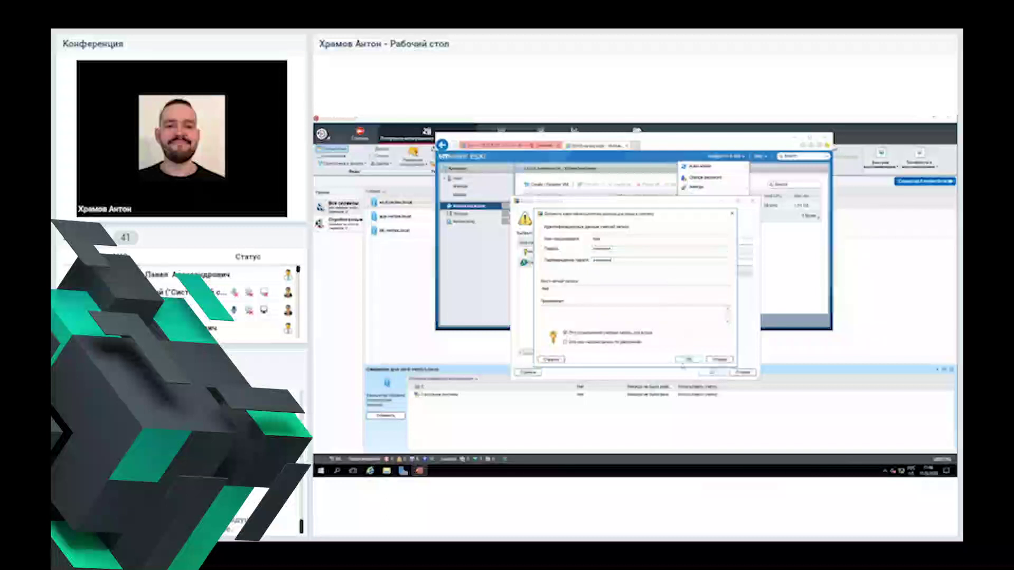
left_click(687, 360)
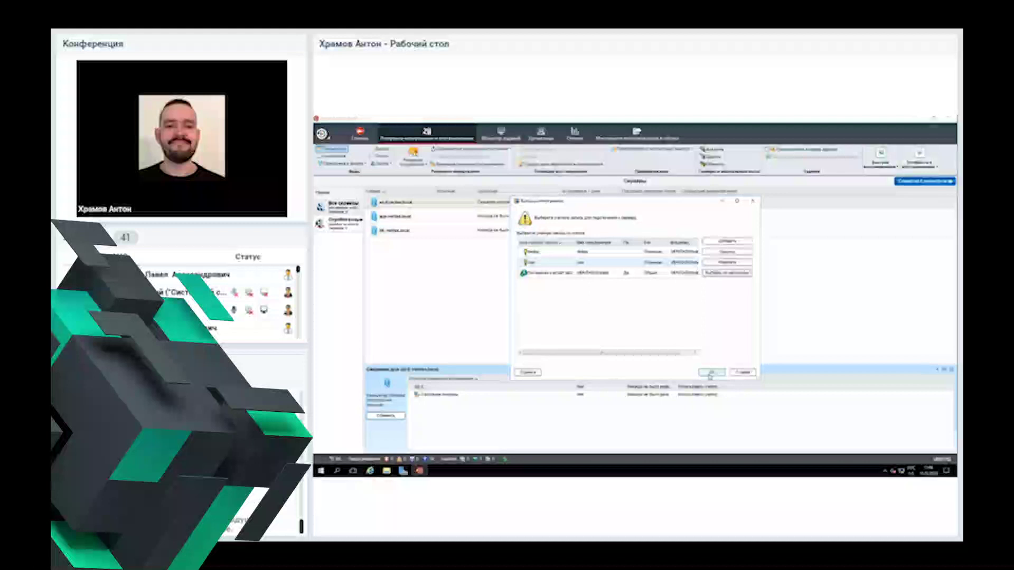
Step: Confirm the logon account, finish adding host 10.17.8.101, and show its details
left_click(711, 373)
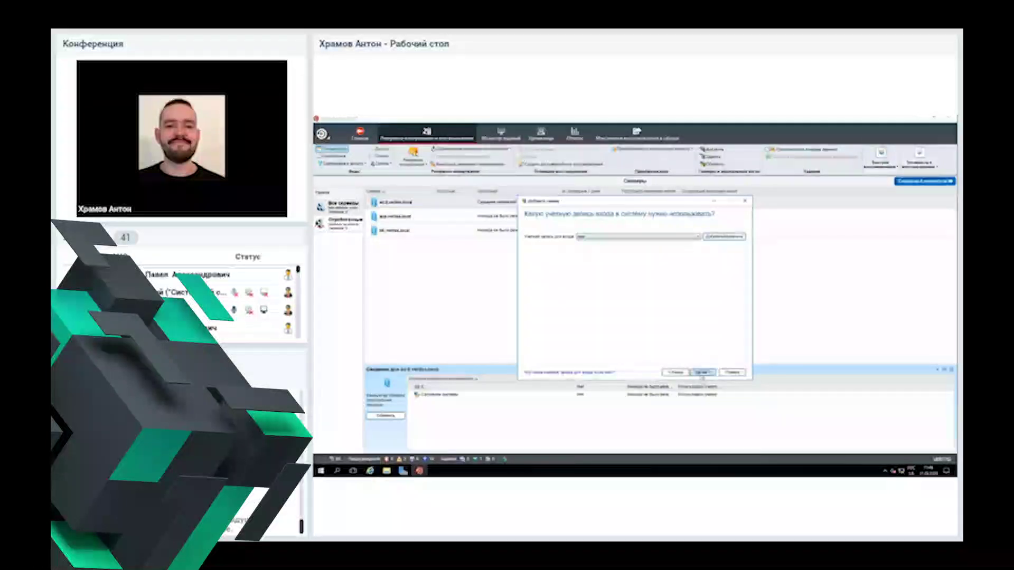
left_click(703, 373)
left_click(703, 373)
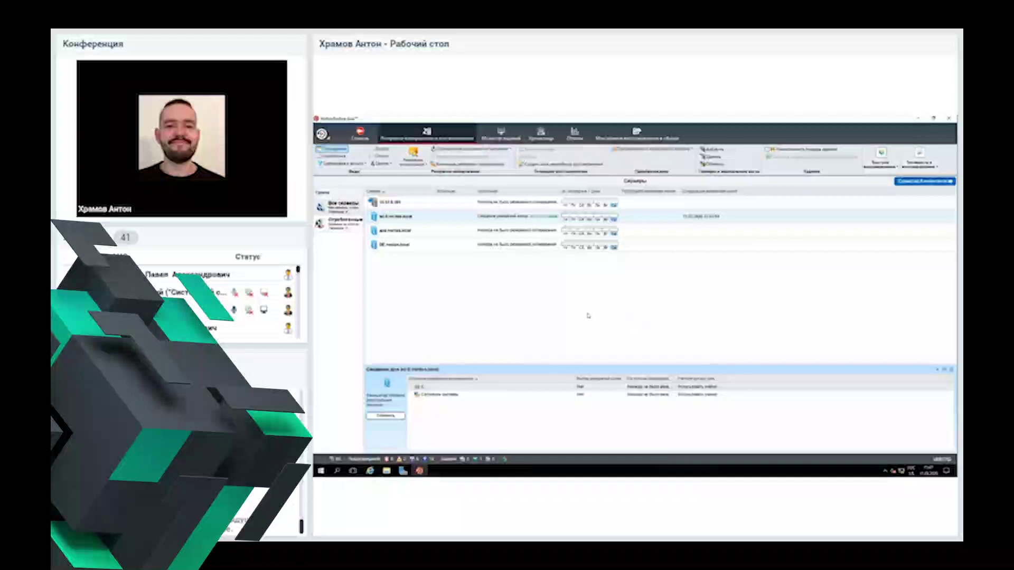
left_click(453, 206)
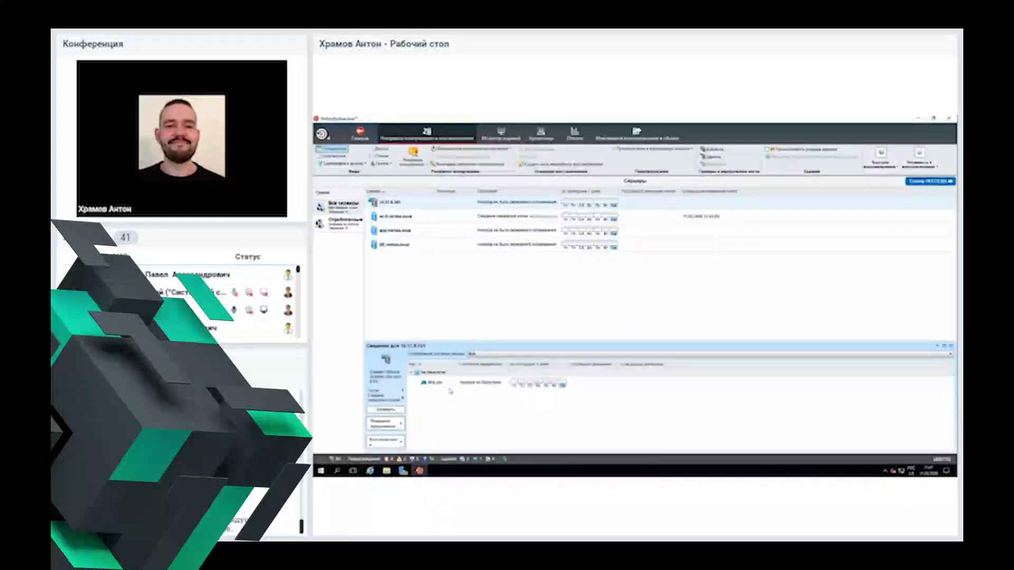
Step: Create a backup-to-disk job for the host's virtual machine from its Backup context menu
left_click(450, 389)
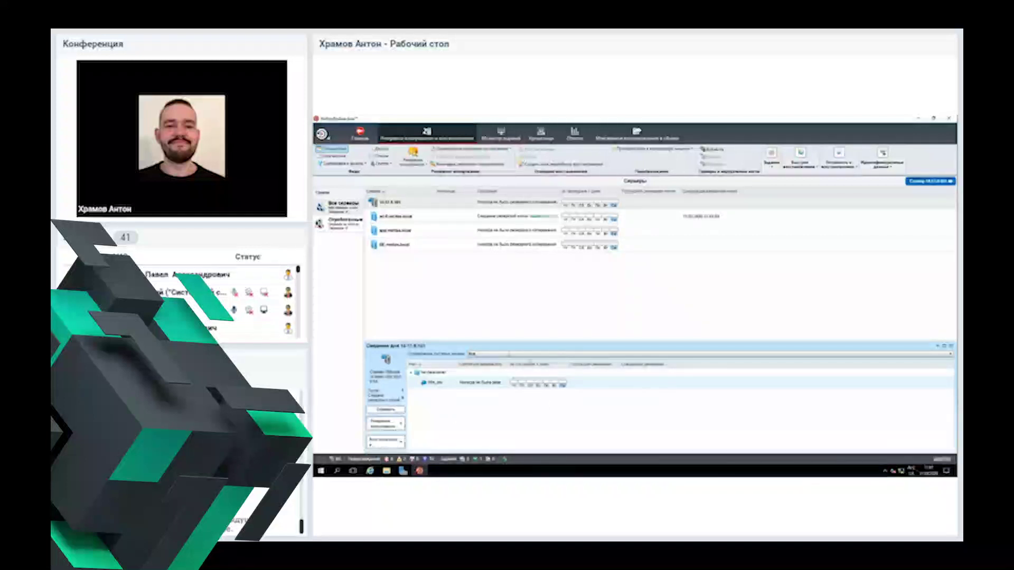
right_click(459, 383)
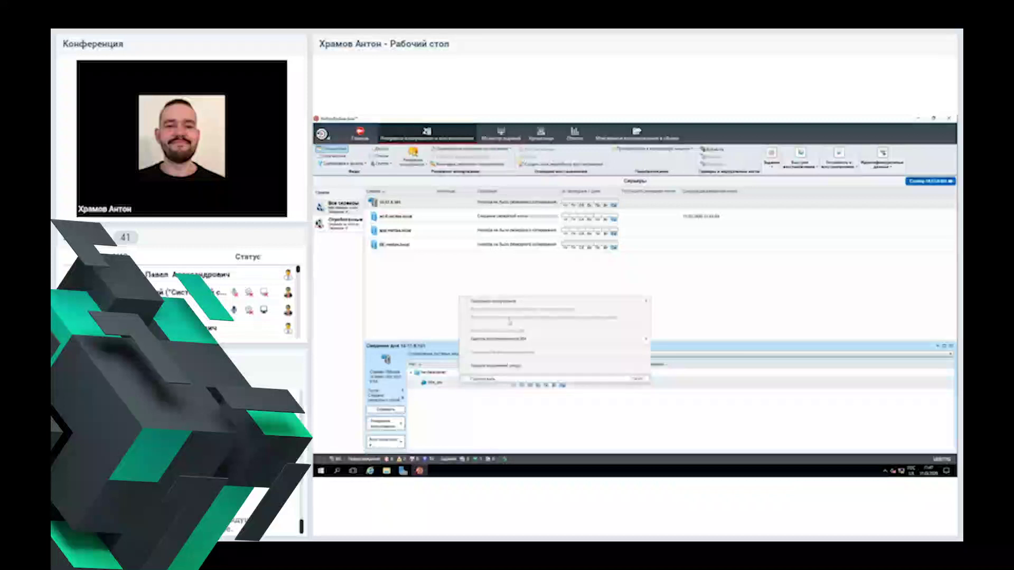
mouse_move(529, 302)
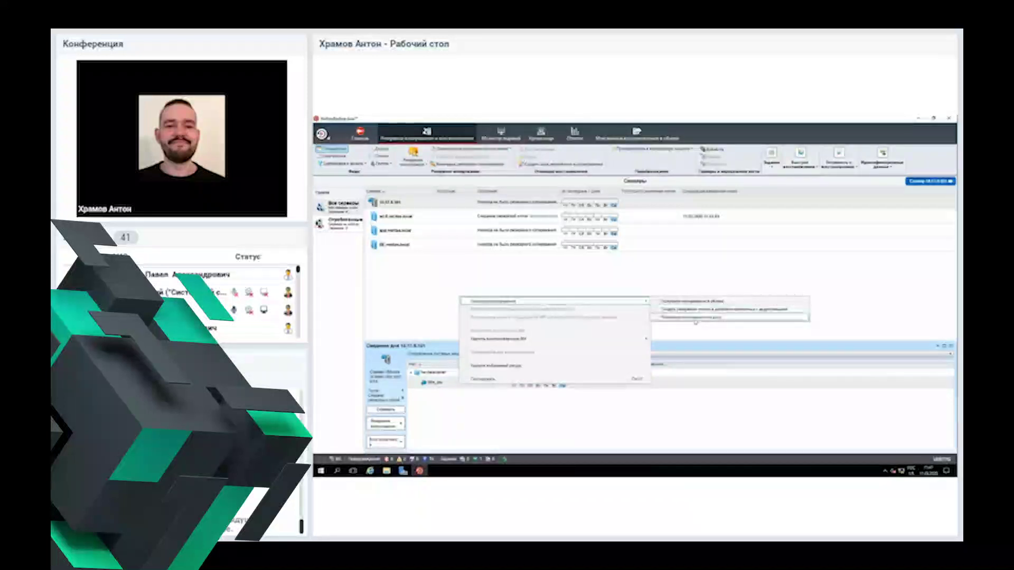
left_click(696, 319)
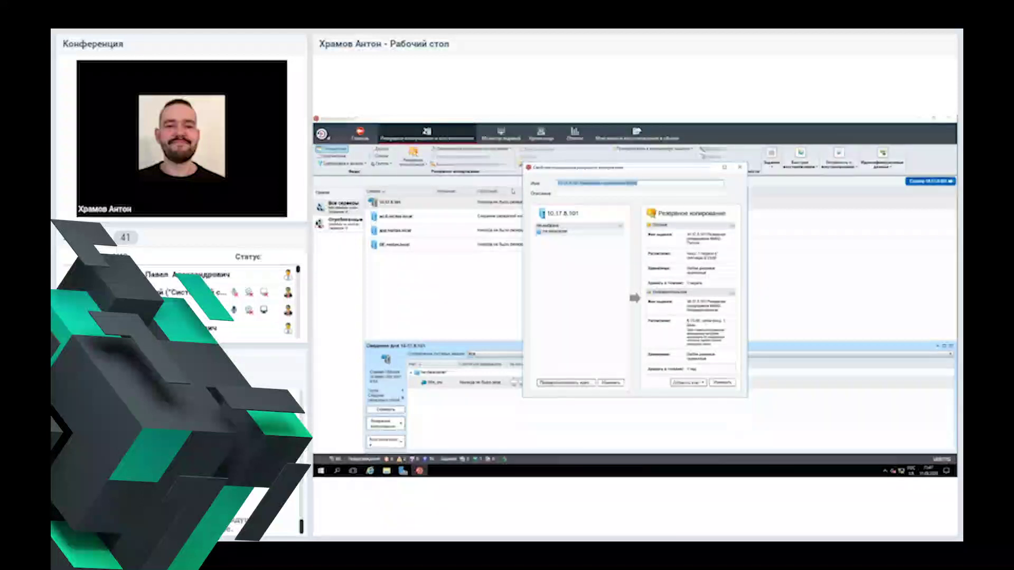
Step: Name the job 'VM_lab' and select the virtual machine under the host's datacenter as its backup source
type("VM_")
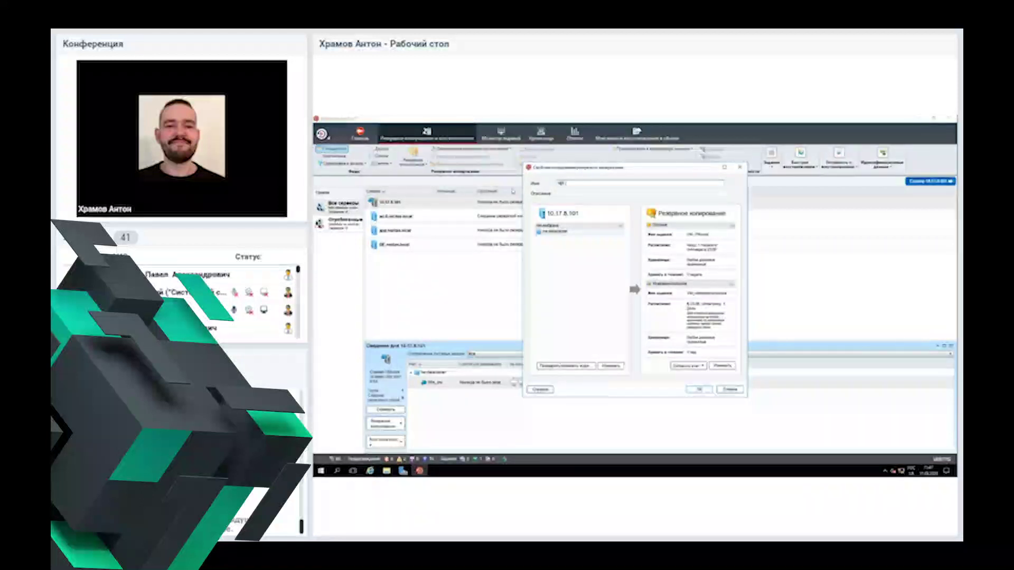
type("lab")
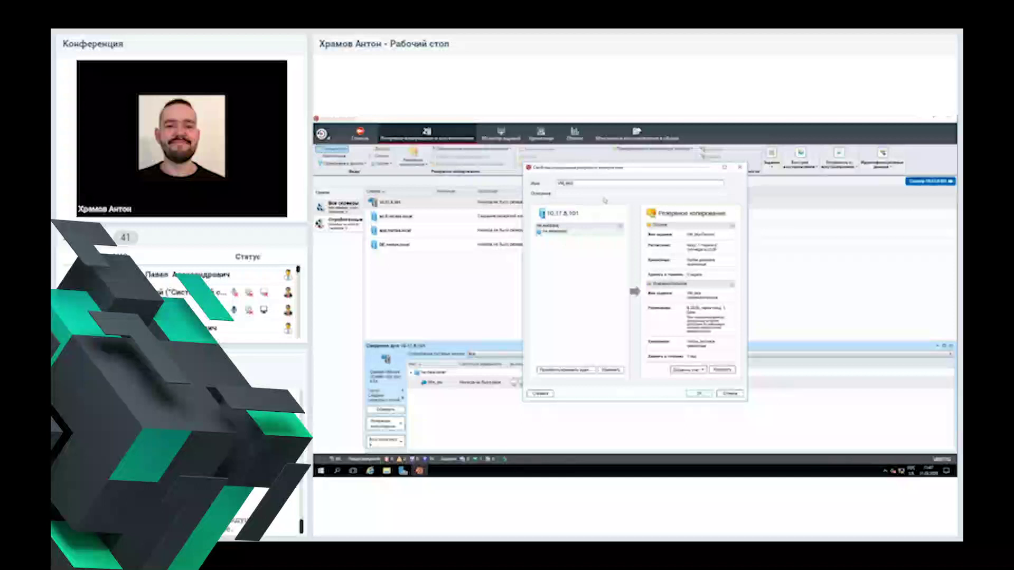
left_click(611, 370)
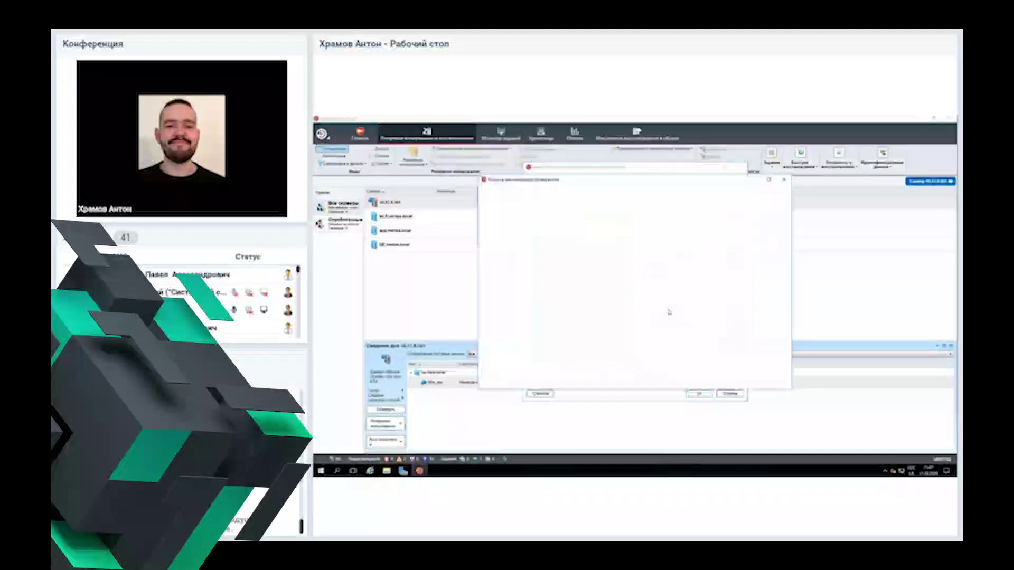
left_click(596, 232)
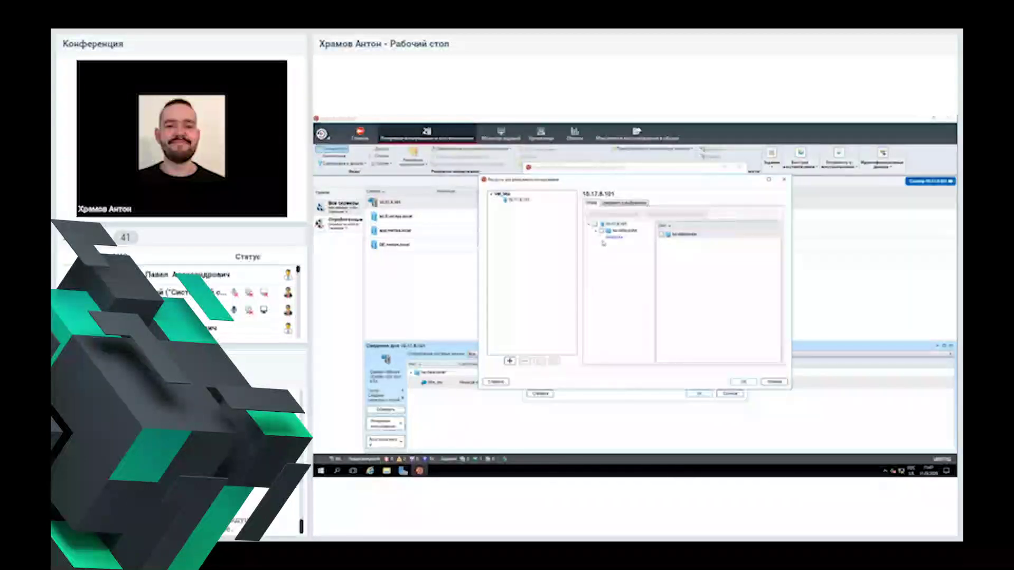
left_click(603, 238)
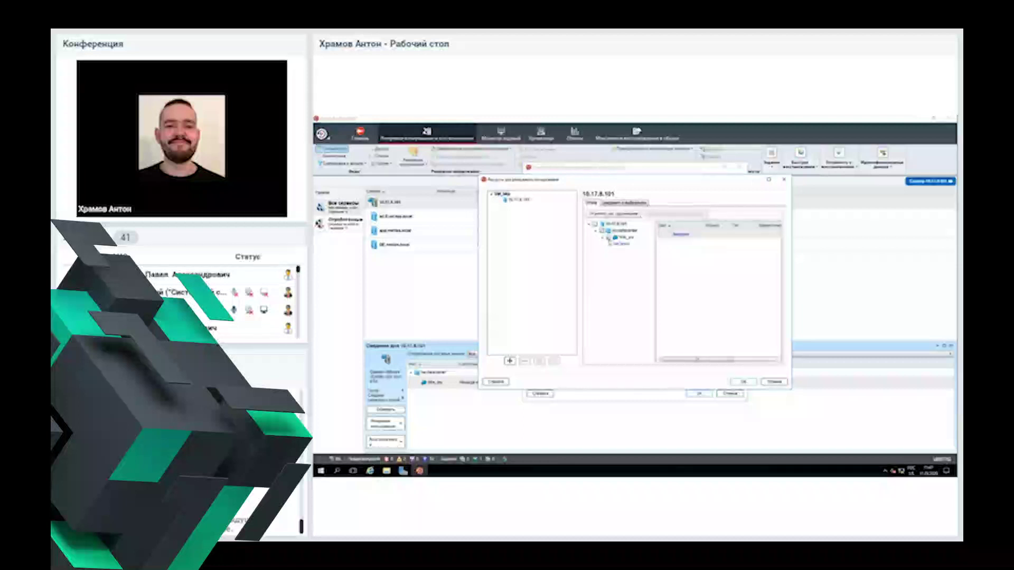
left_click(623, 237)
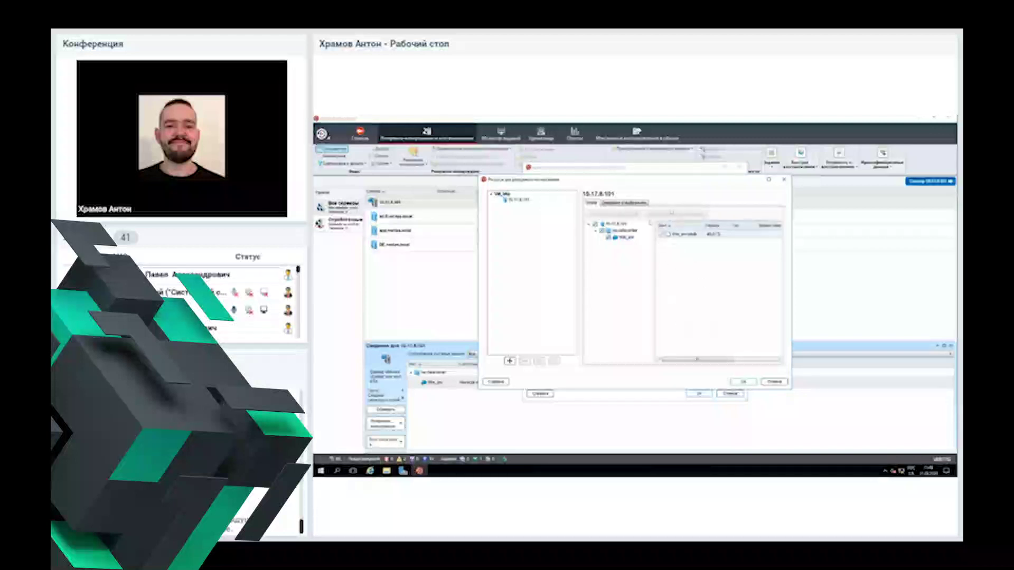
left_click(743, 382)
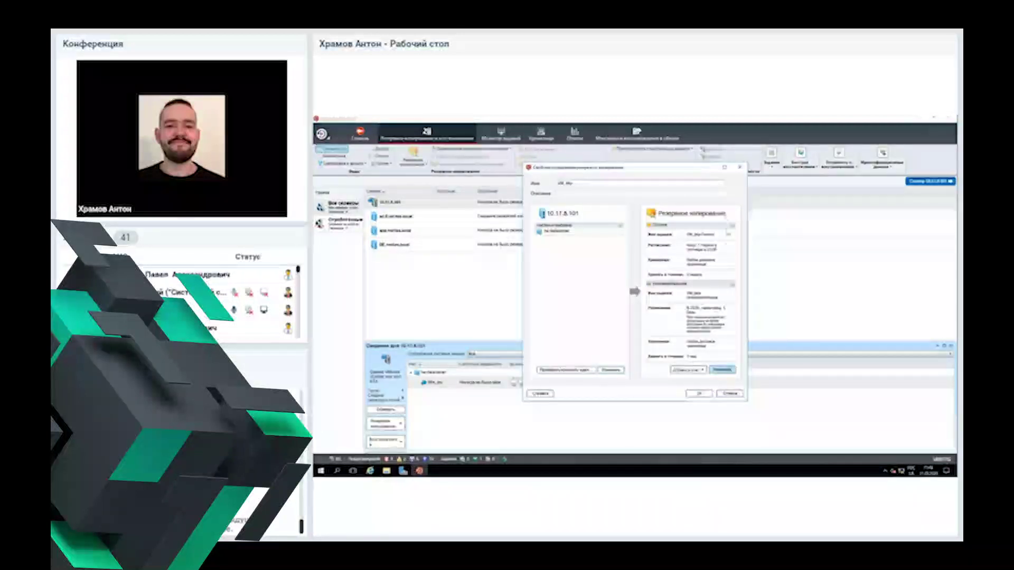
Step: Set the job to run without a schedule and choose the last virtual disk transport mode
left_click(723, 371)
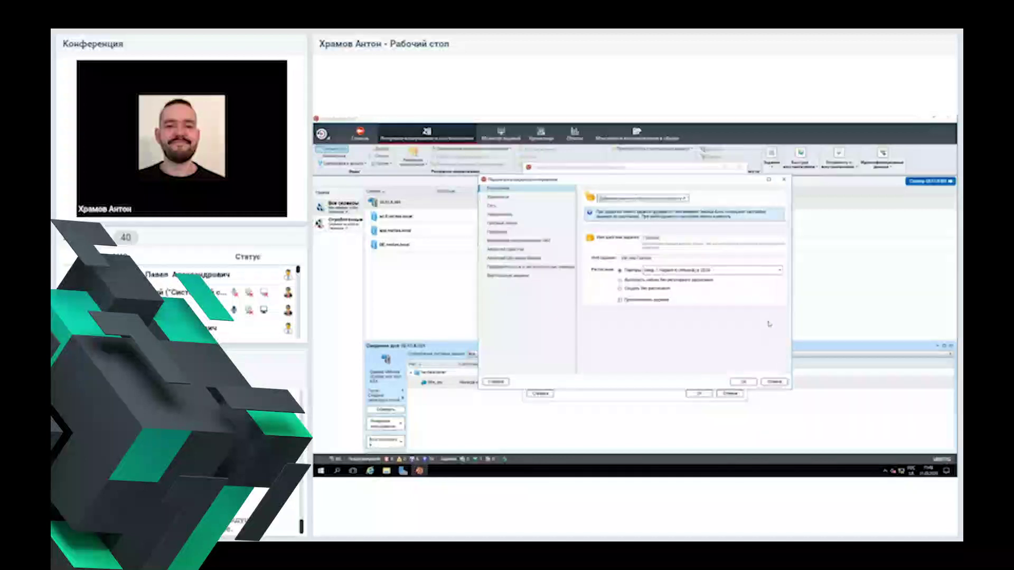
left_click(643, 289)
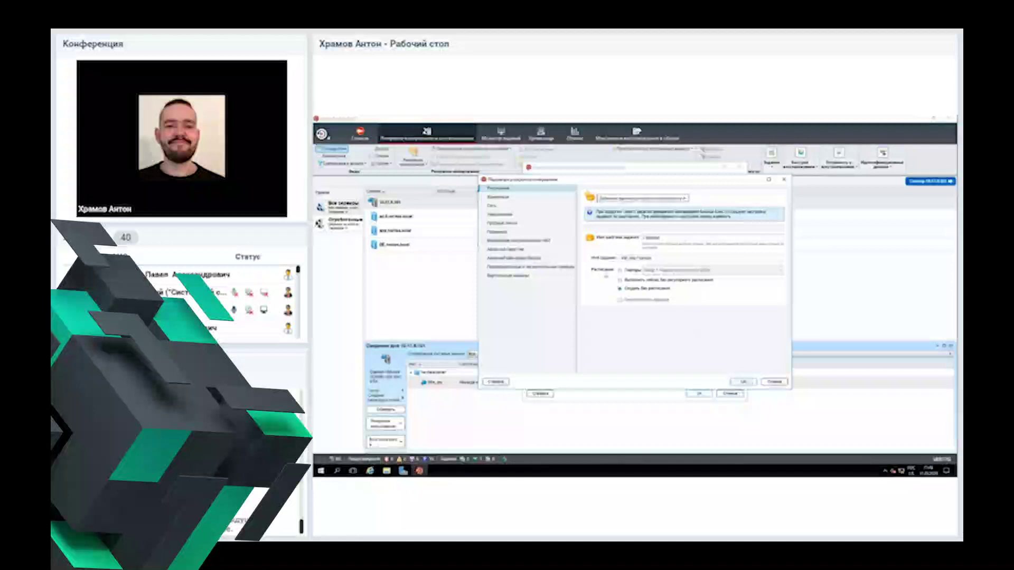
left_click(521, 277)
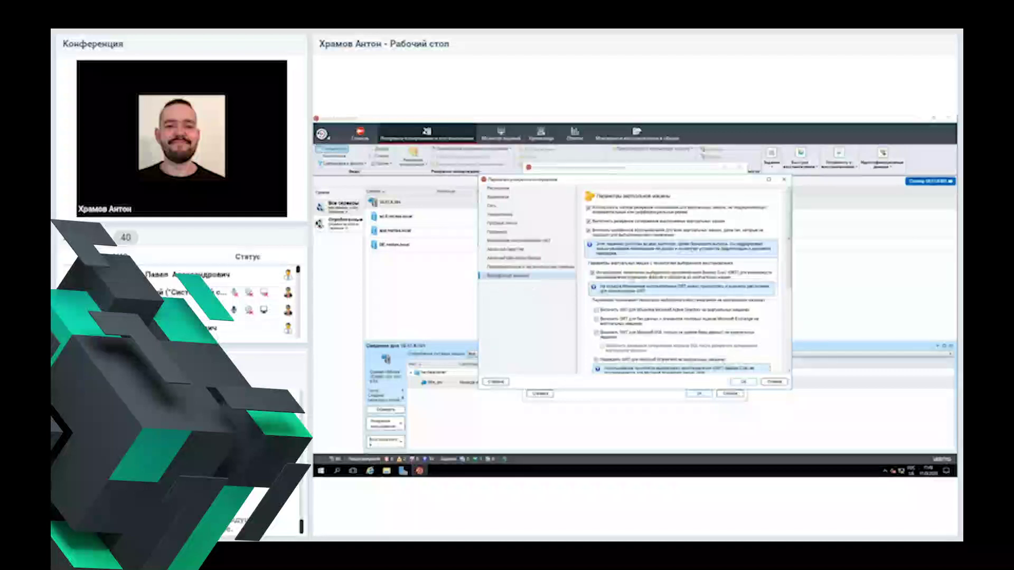
scroll(681, 280, "down", 1)
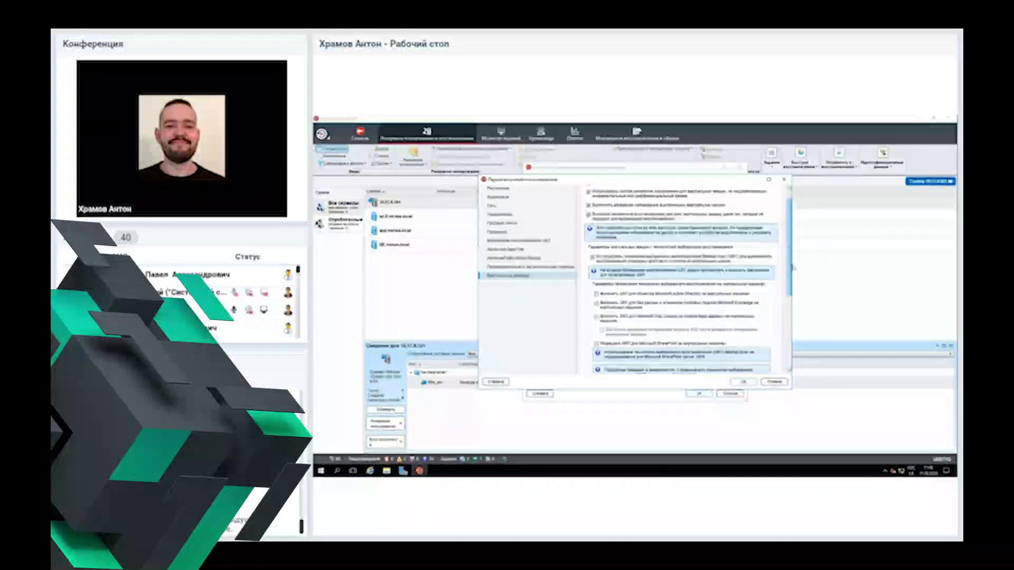
scroll(792, 268, "up", 1)
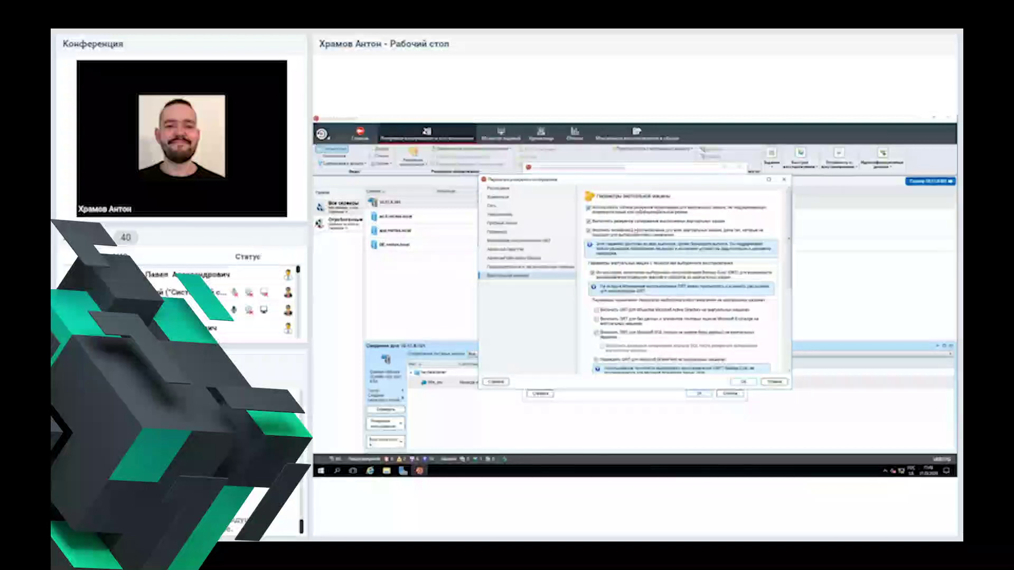
scroll(719, 205, "down", 3)
scroll(718, 211, "down", 2)
scroll(717, 264, "down", 1)
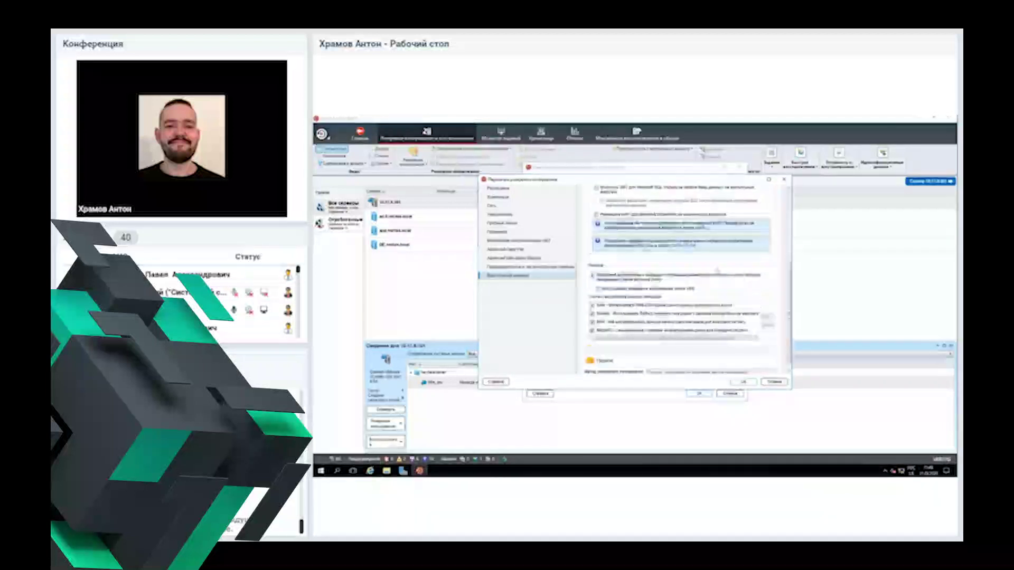
scroll(717, 271, "down", 1)
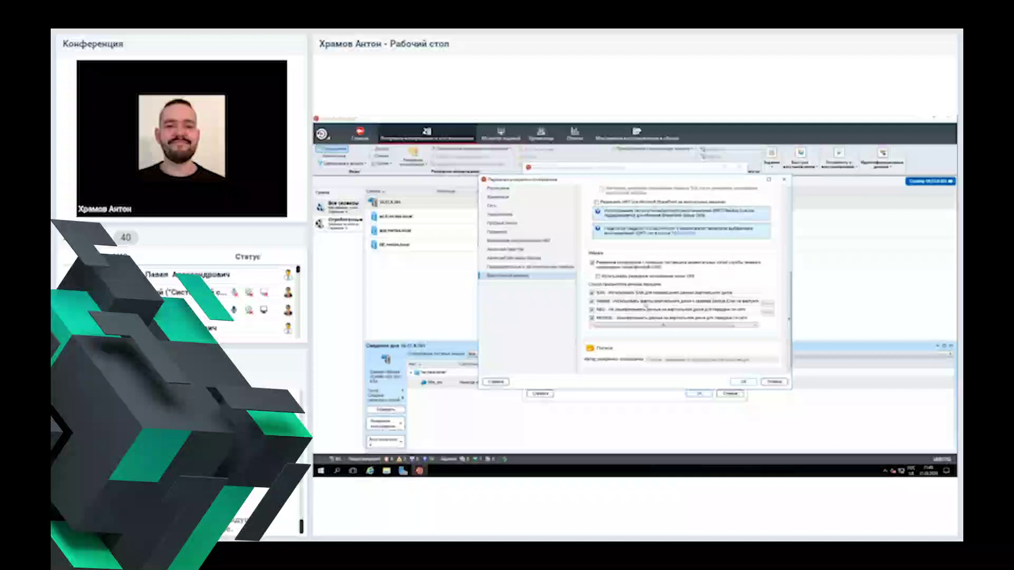
left_click_drag(653, 325, 628, 325)
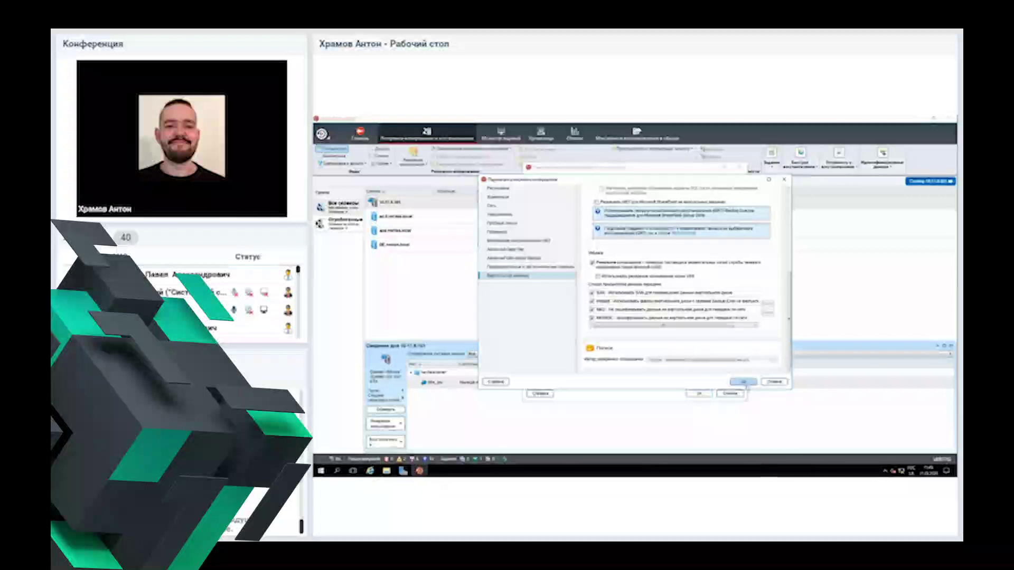
left_click(709, 319)
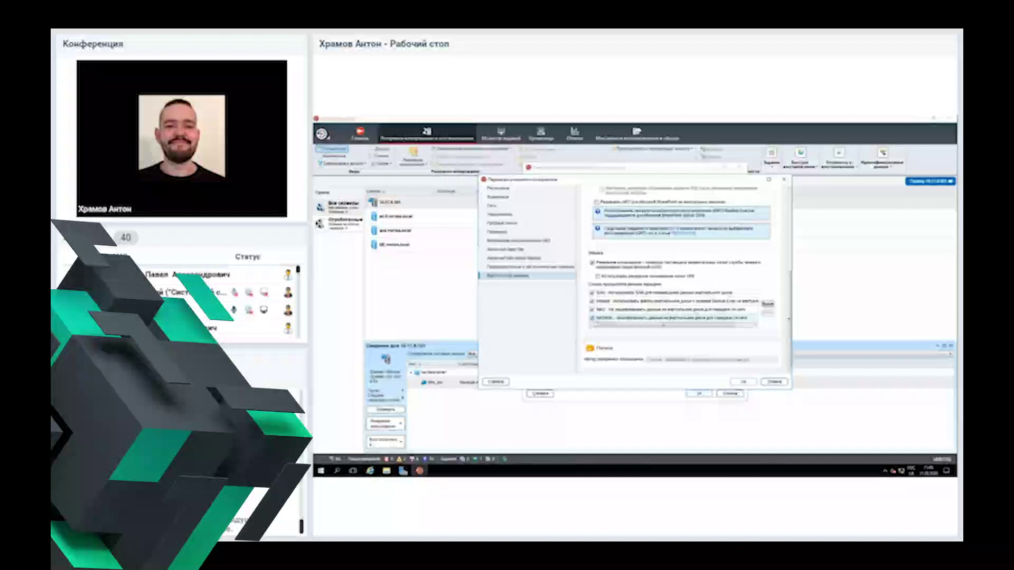
left_click(743, 382)
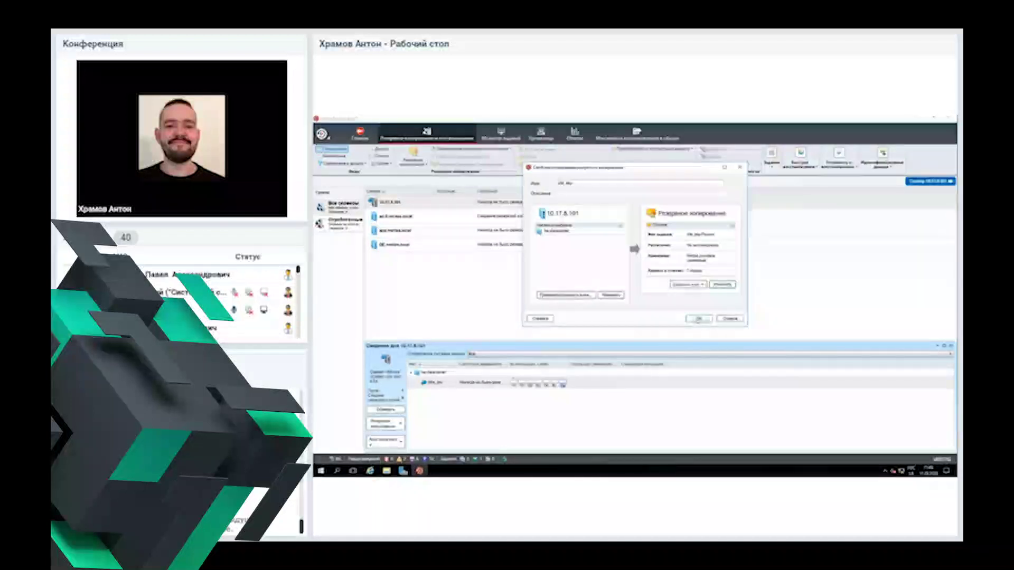
Step: Save the VM_lab backup job and run it immediately from Job Monitor
left_click(697, 318)
left_click(698, 319)
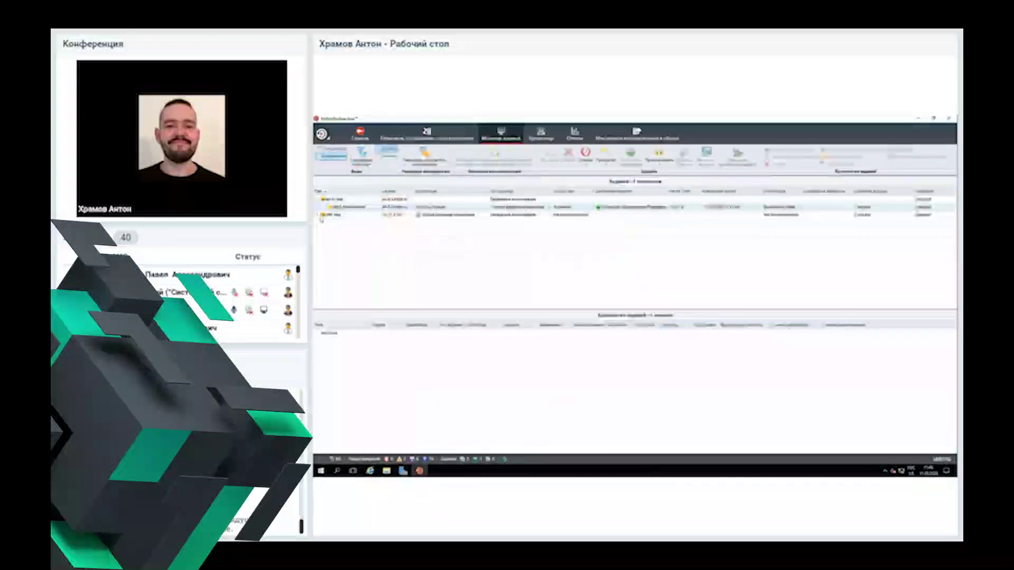
left_click(317, 215)
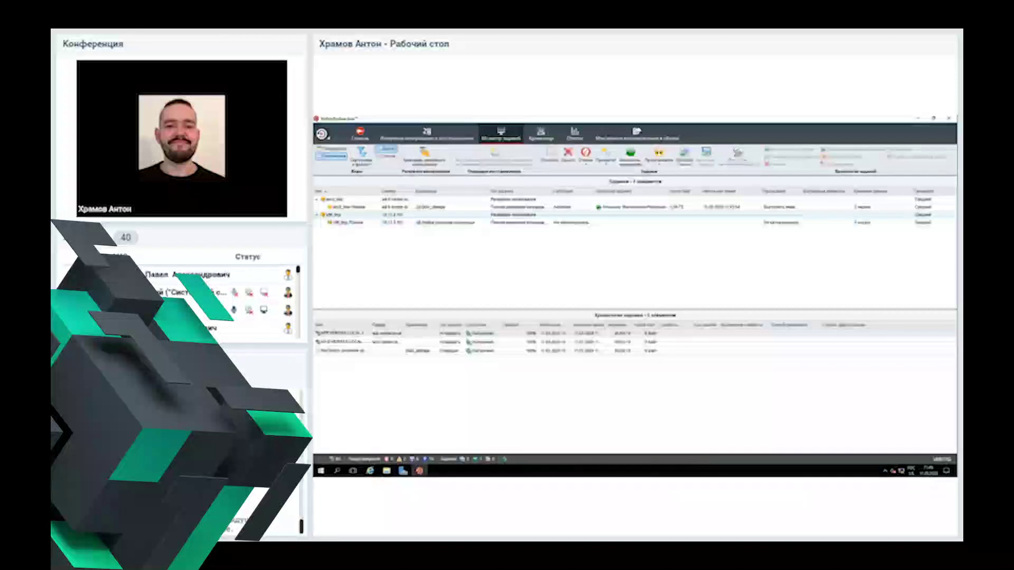
right_click(336, 224)
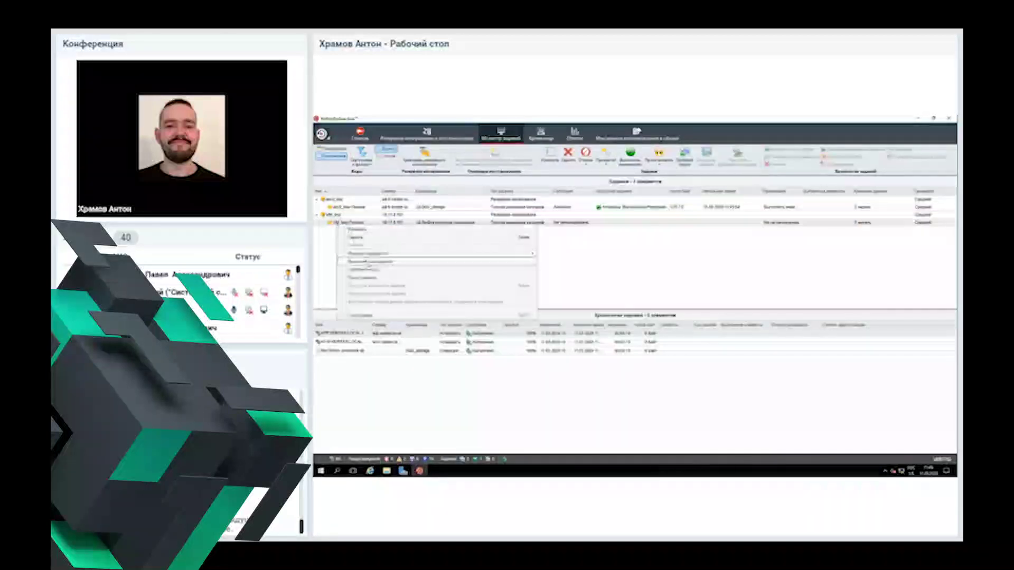
left_click(370, 262)
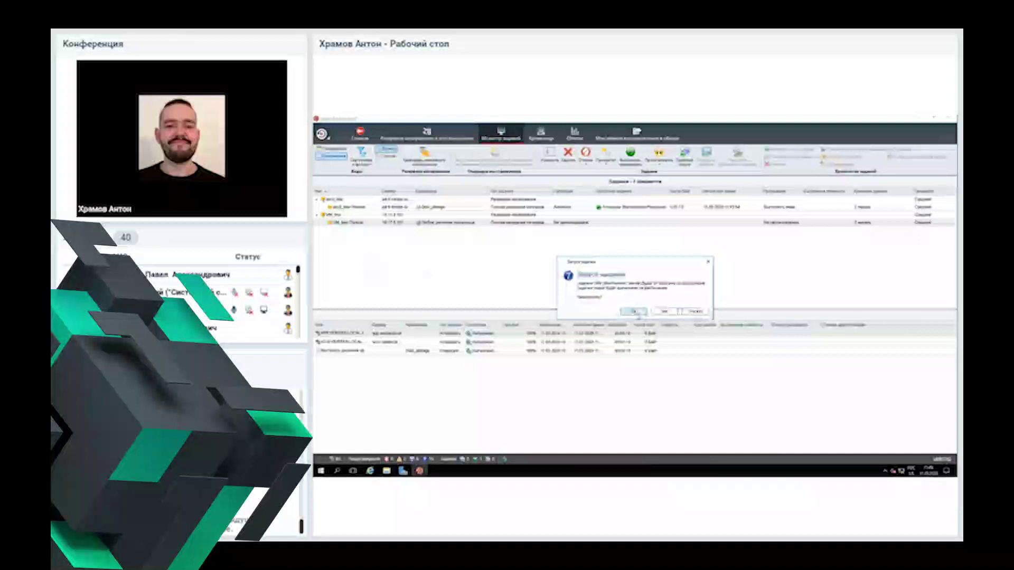
left_click(636, 312)
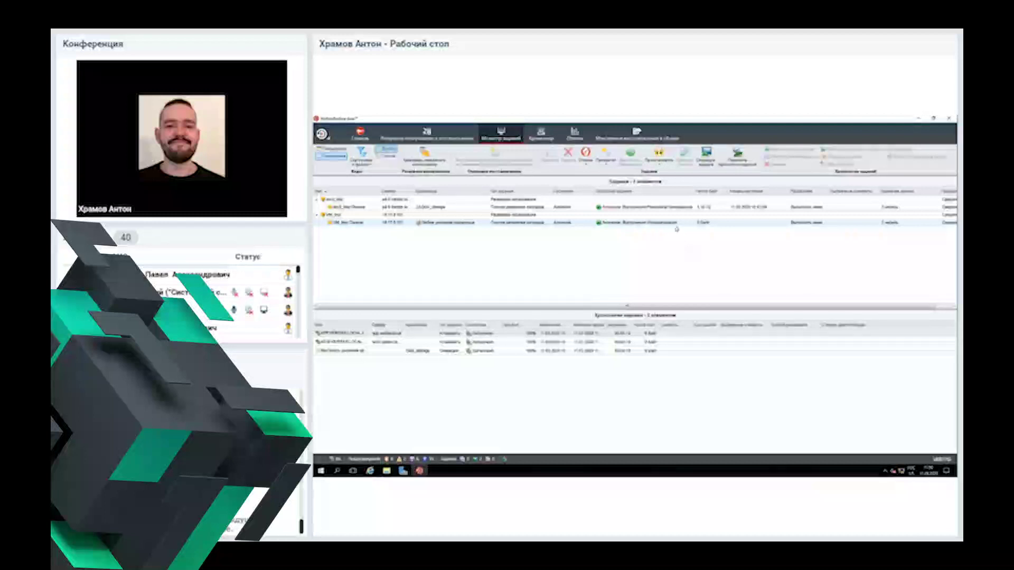
Step: Check the running job, then view the storage devices on the Storage tab
left_click(541, 134)
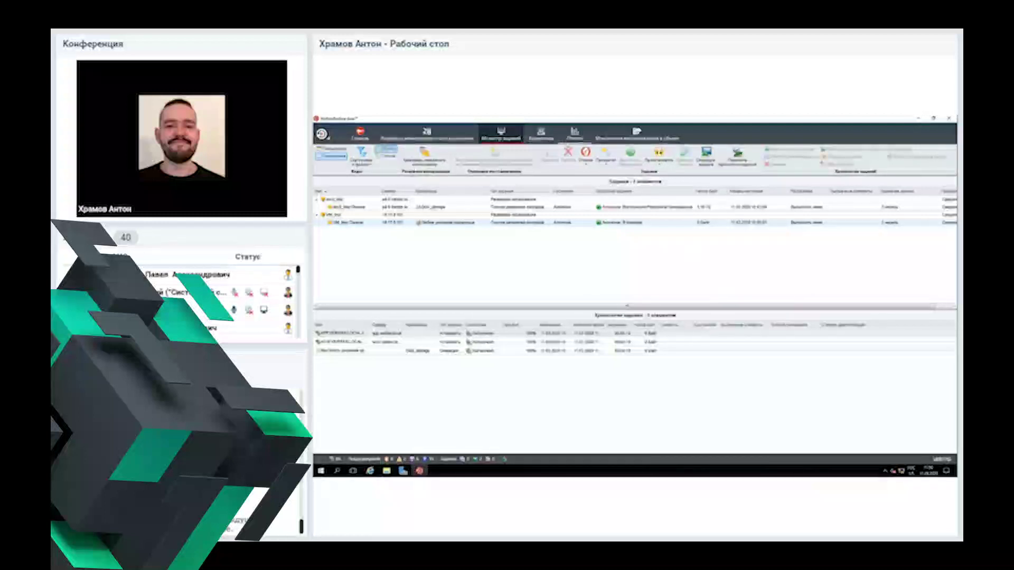
left_click(502, 136)
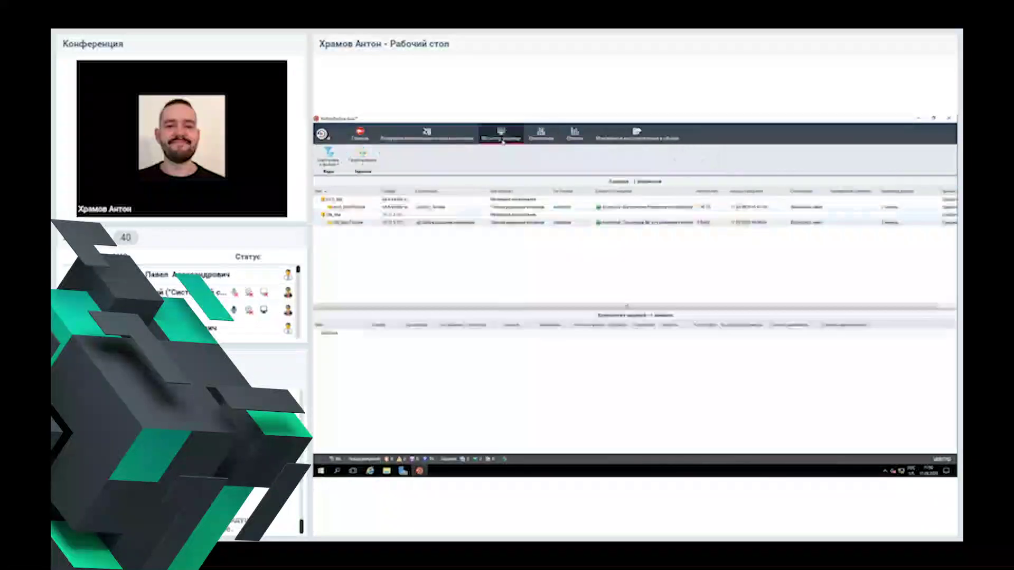
left_click(541, 135)
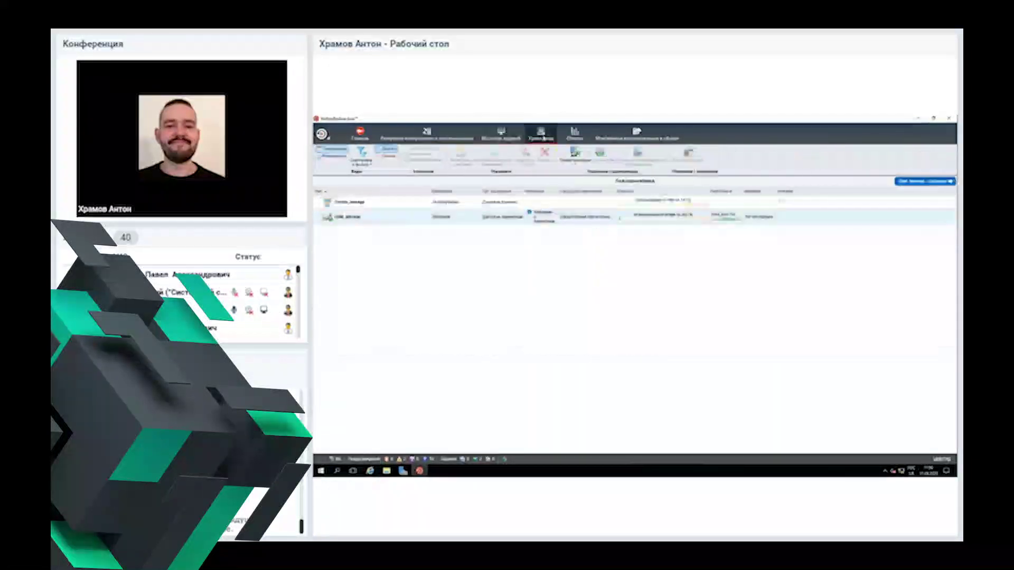
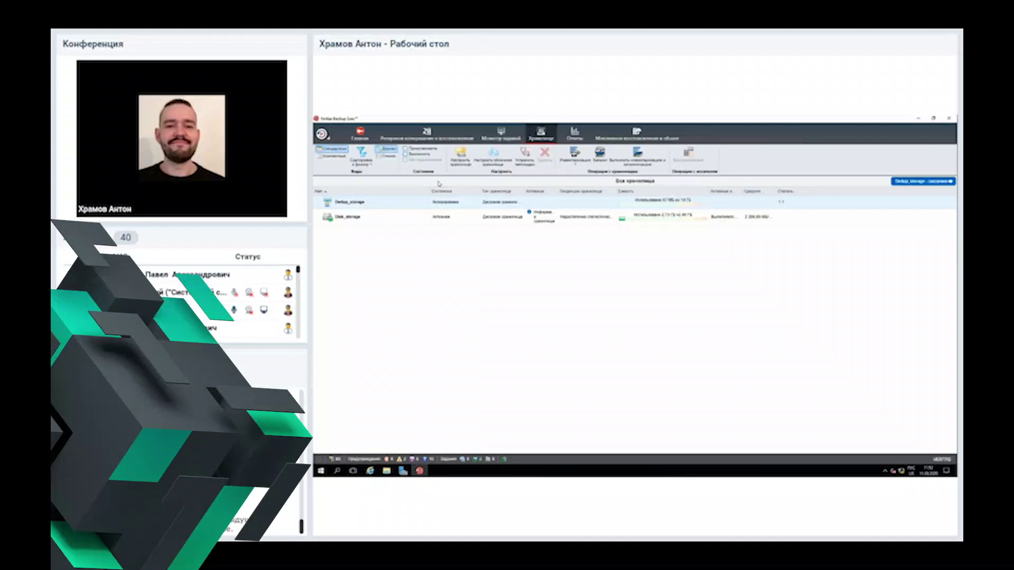
Step: Switch to the Job Monitor (Монитор заданий) to see the running backup jobs and job history
left_click(504, 136)
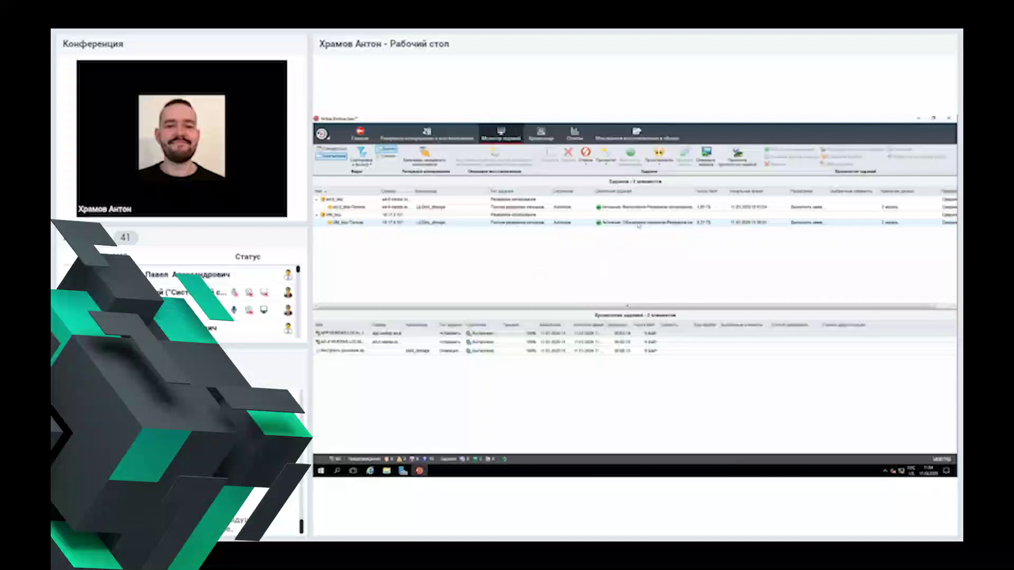
Step: Adjust the job list layout and show the VM backup job's Job History in its dialog
left_click_drag(729, 306, 747, 307)
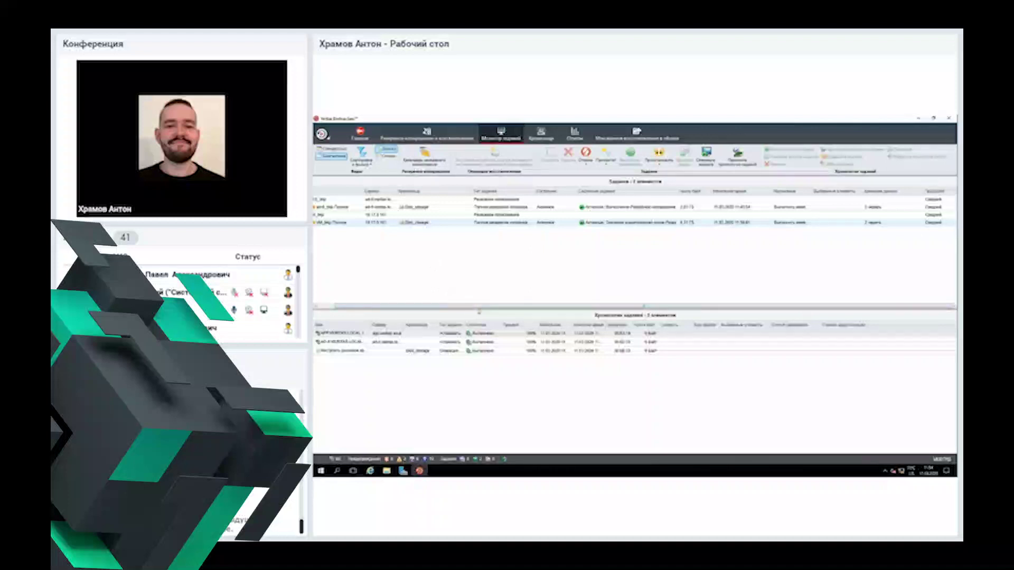
left_click_drag(479, 307, 465, 307)
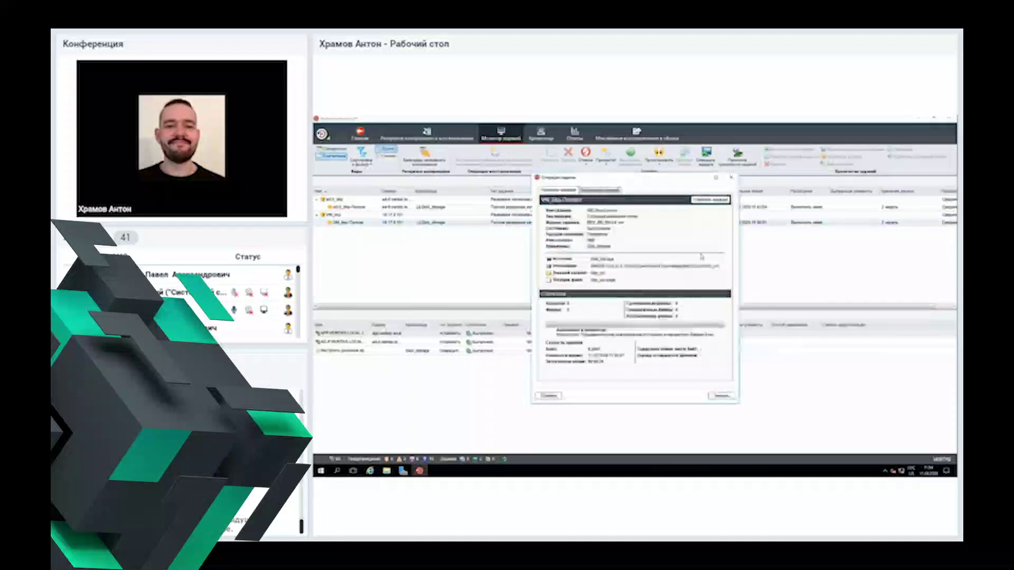
key("ctrl+Tab")
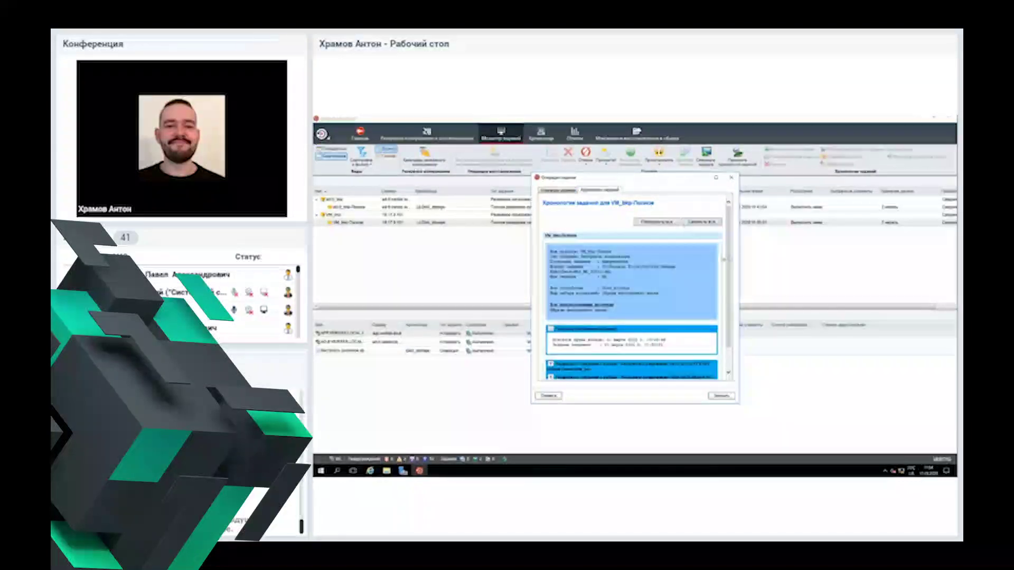
scroll(729, 286, "down", 1)
scroll(632, 285, "down", 1)
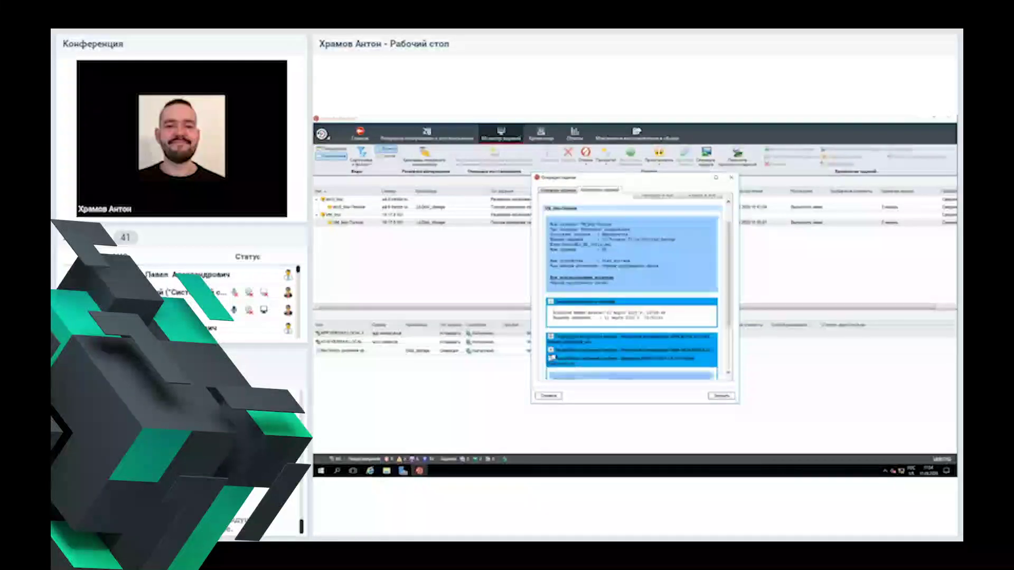
Step: Expand a job history entry, read through its details, and close the dialog
left_click(552, 349)
scroll(678, 319, "down", 2)
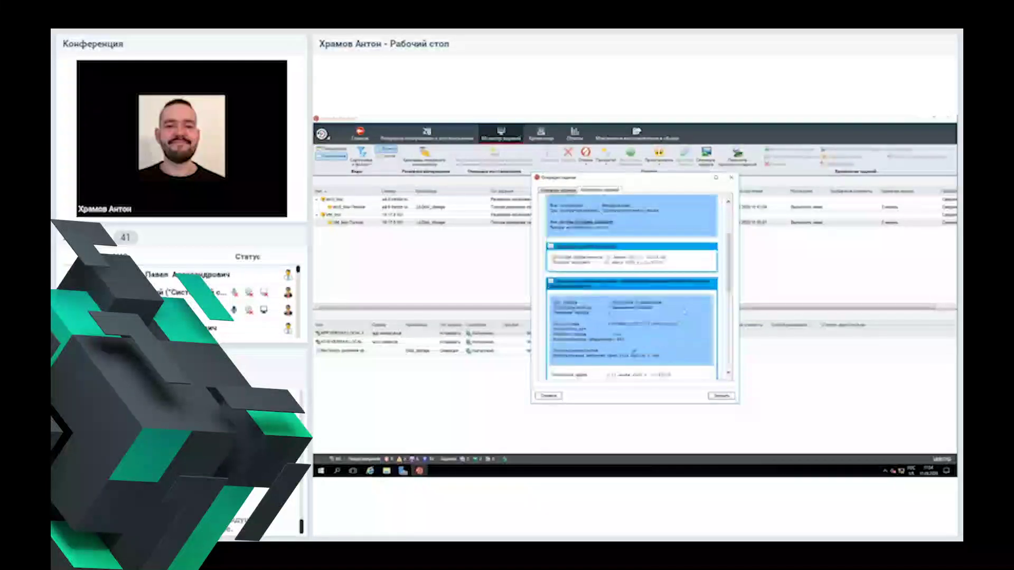
scroll(677, 318, "down", 1)
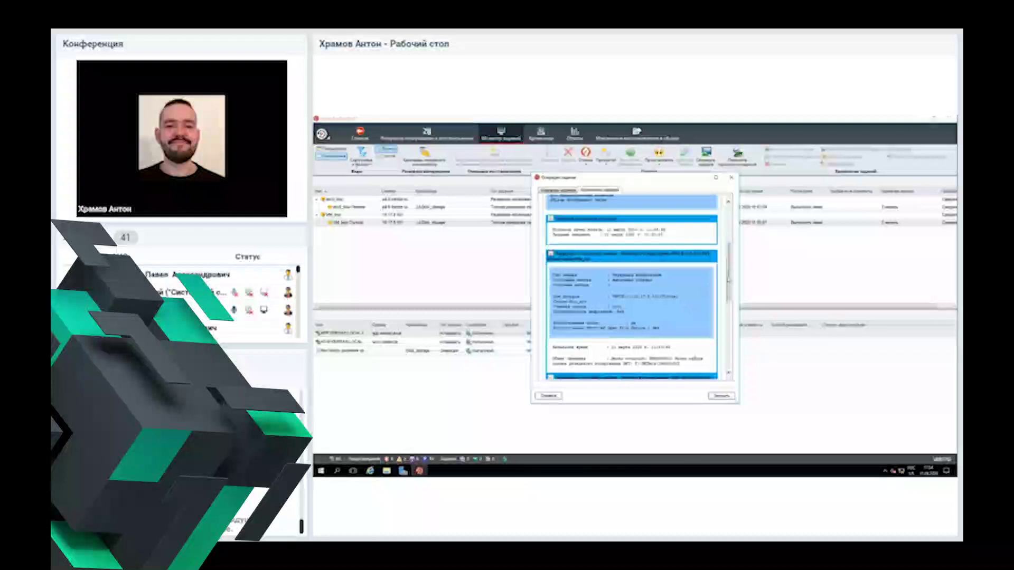
scroll(678, 319, "down", 1)
scroll(725, 333, "down", 4)
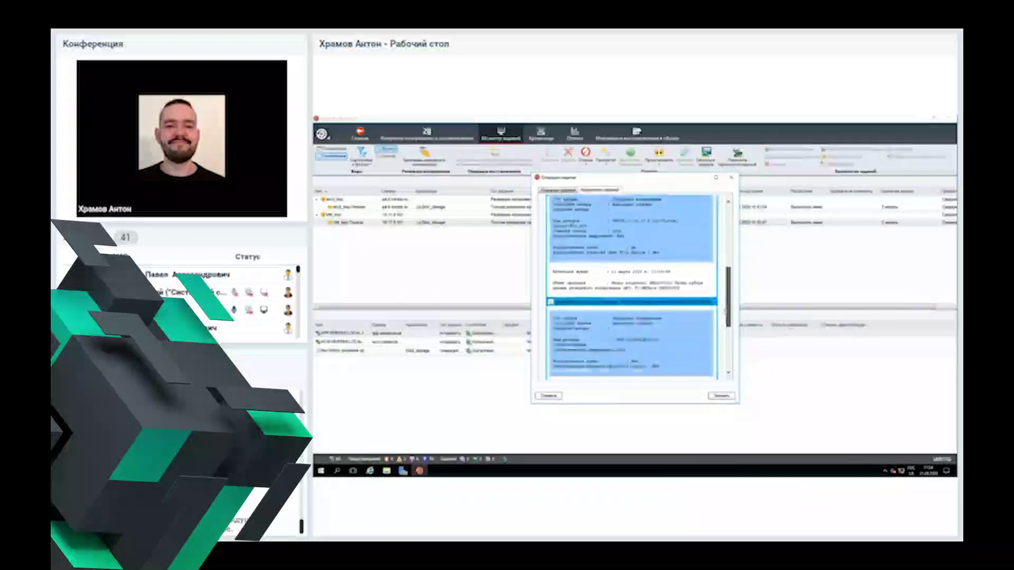
scroll(725, 332, "down", 3)
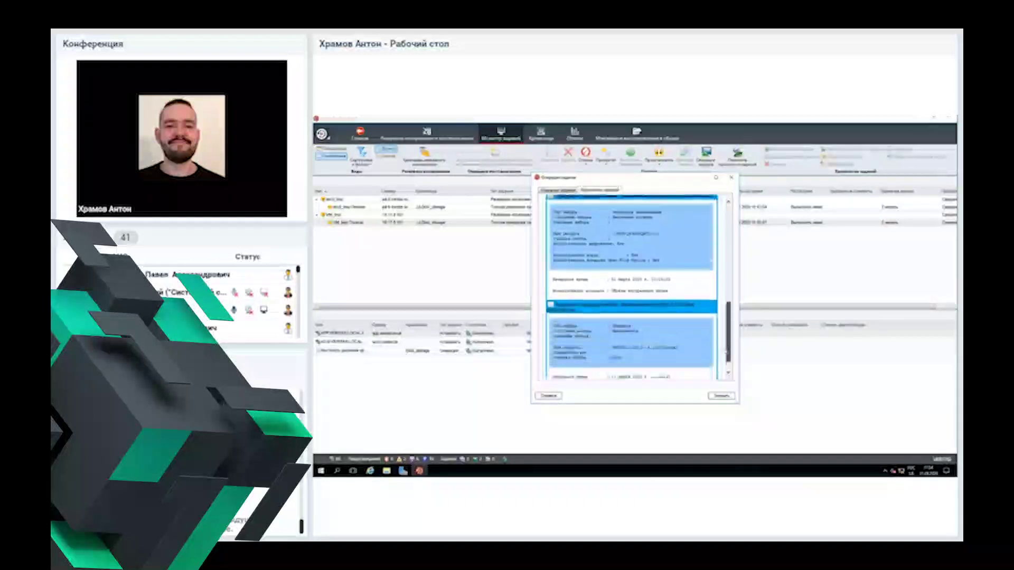
left_click(722, 396)
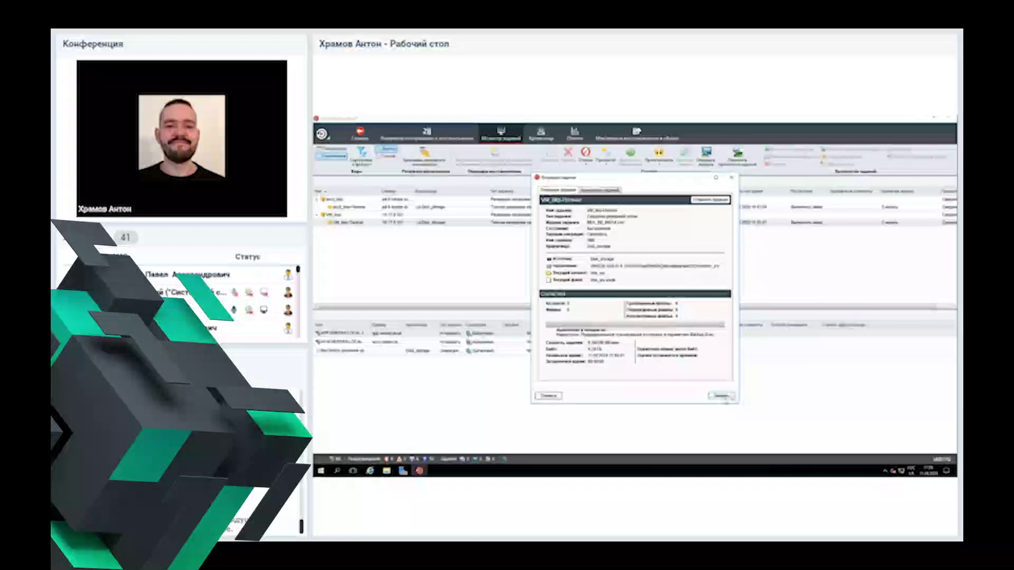
Step: Close the VM job activity, then view and close the first job's activity details
left_click(721, 396)
double_click(710, 207)
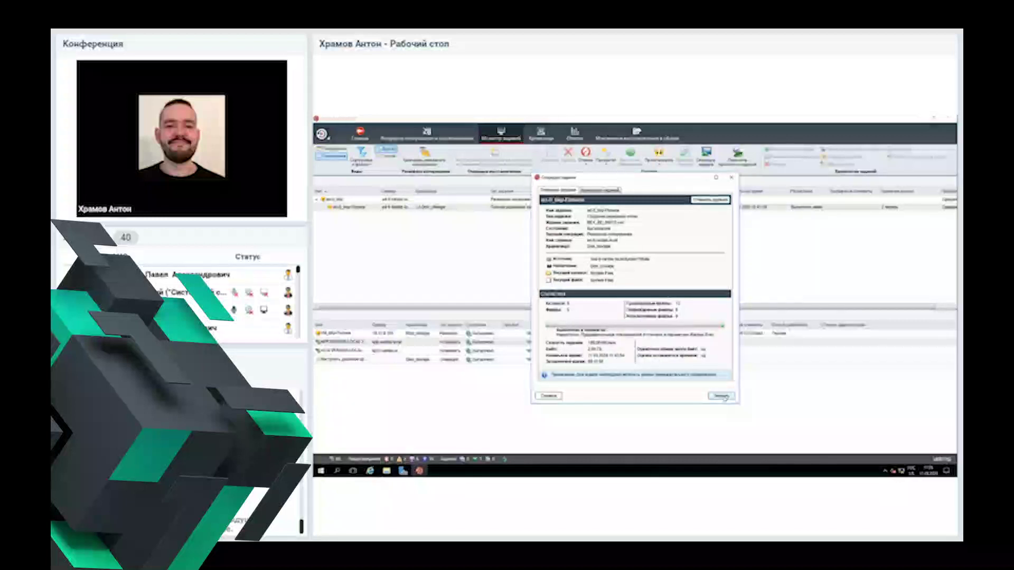
left_click(724, 397)
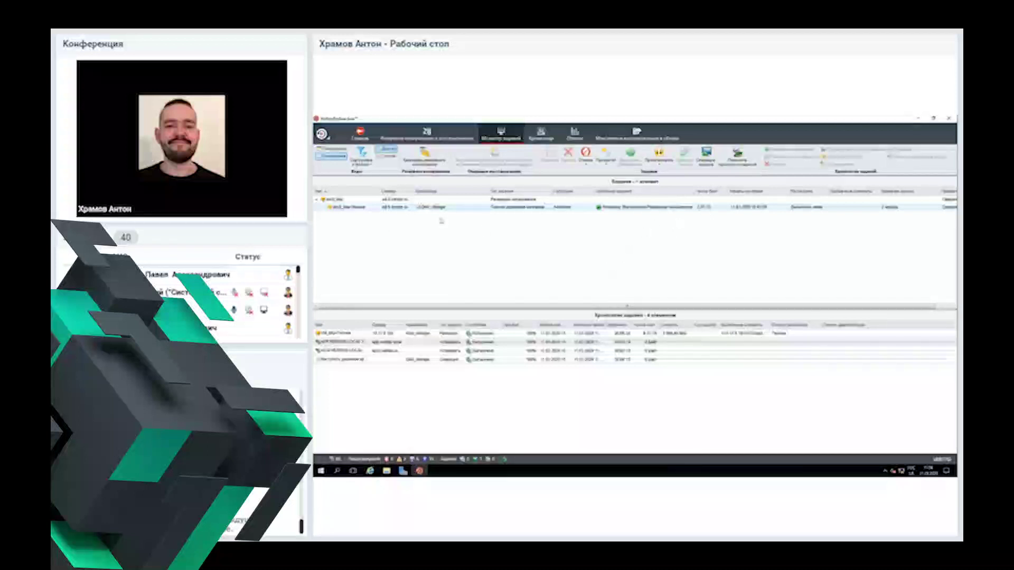
Step: Select the finished VM job in the history and bring the ESXi host client forward
left_click(406, 333)
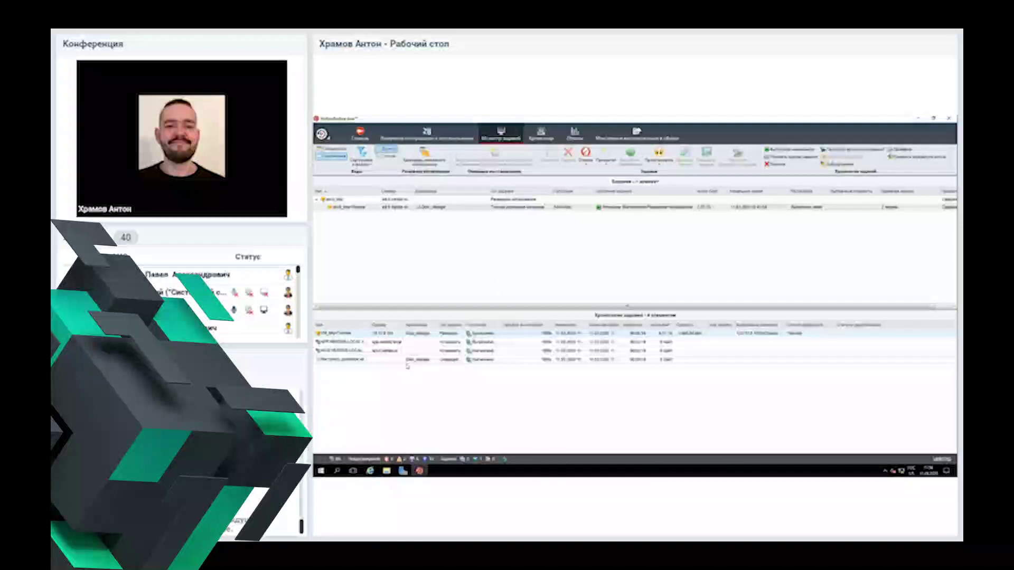
left_click(669, 227)
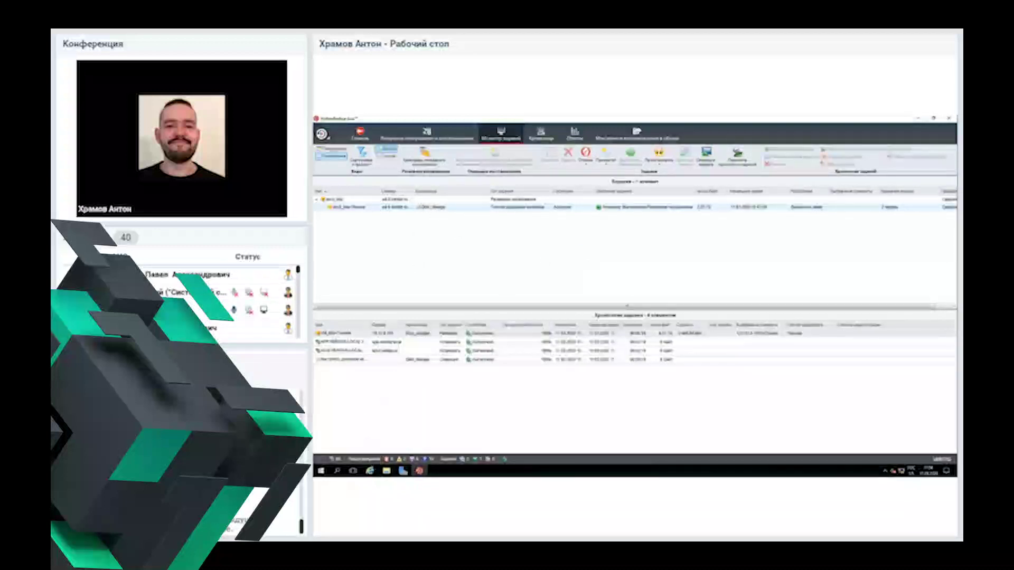
left_click(369, 471)
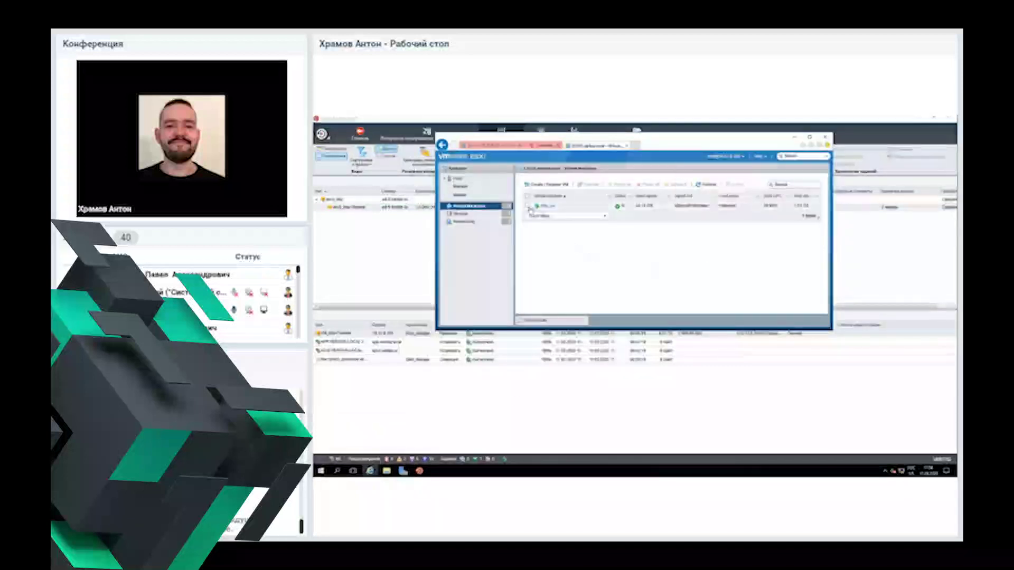
Step: Power off the selected virtual machine in ESXi, confirm the warning, and switch back to Backup Exec
left_click(530, 207)
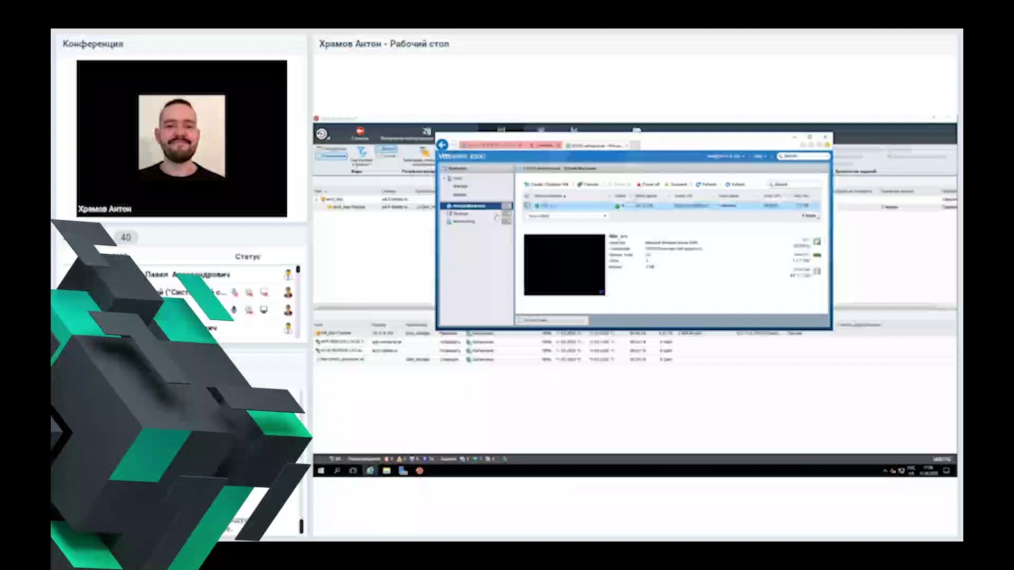
left_click(652, 186)
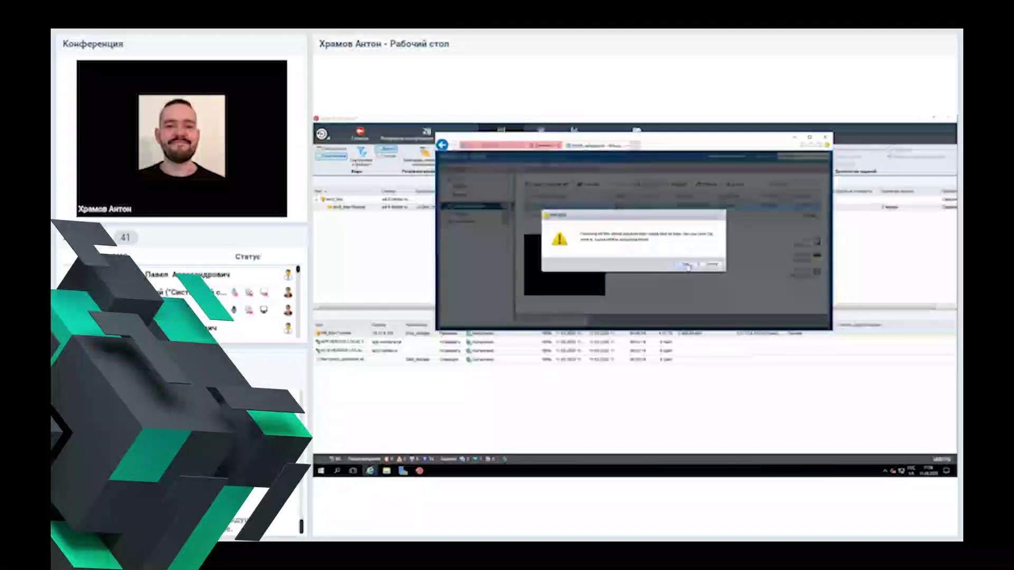
left_click(686, 264)
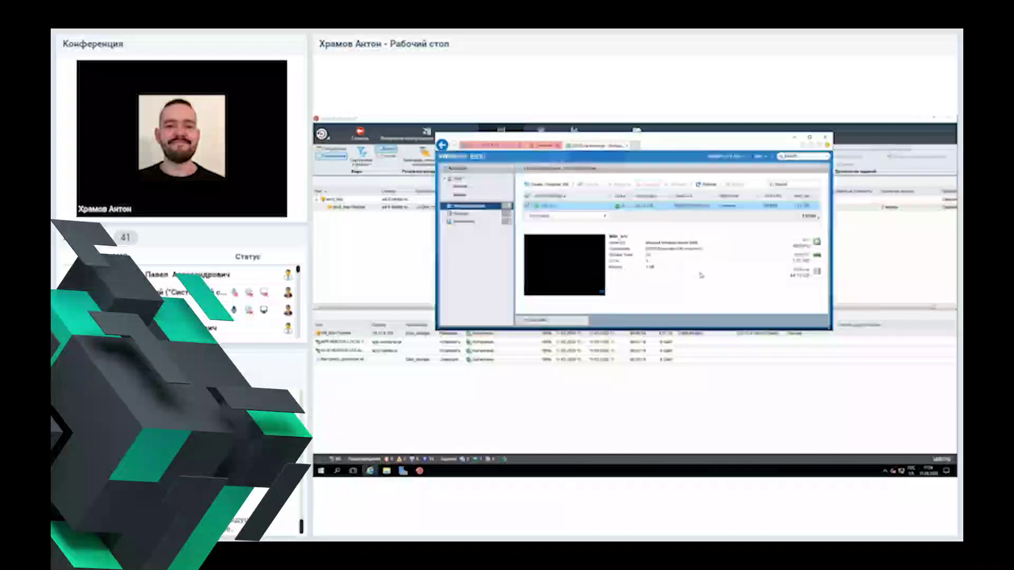
key("alt+Tab")
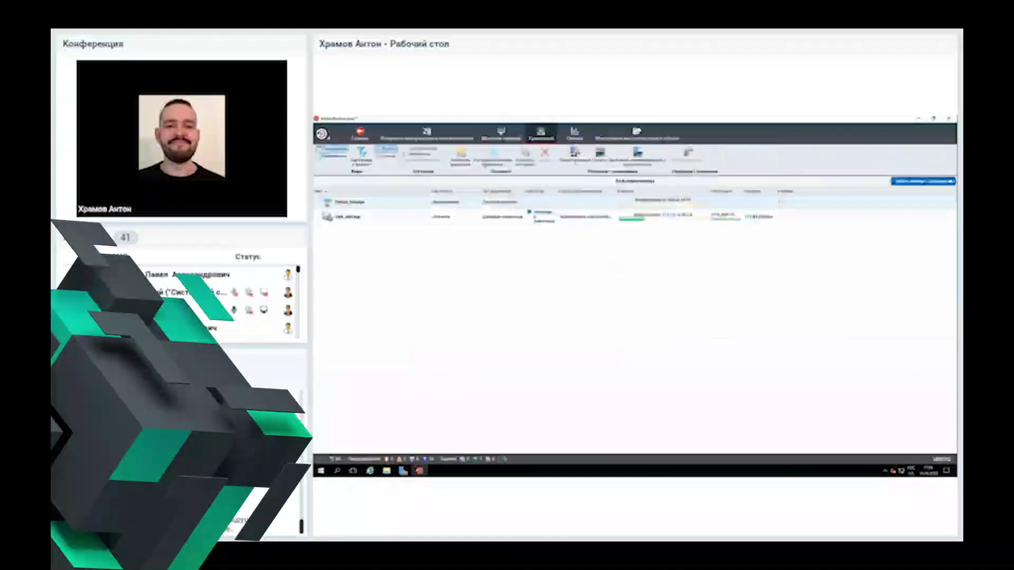
Step: Inspect the Disk_storage device's properties, jobs and job history, then return to Backup and Restore
left_click(364, 218)
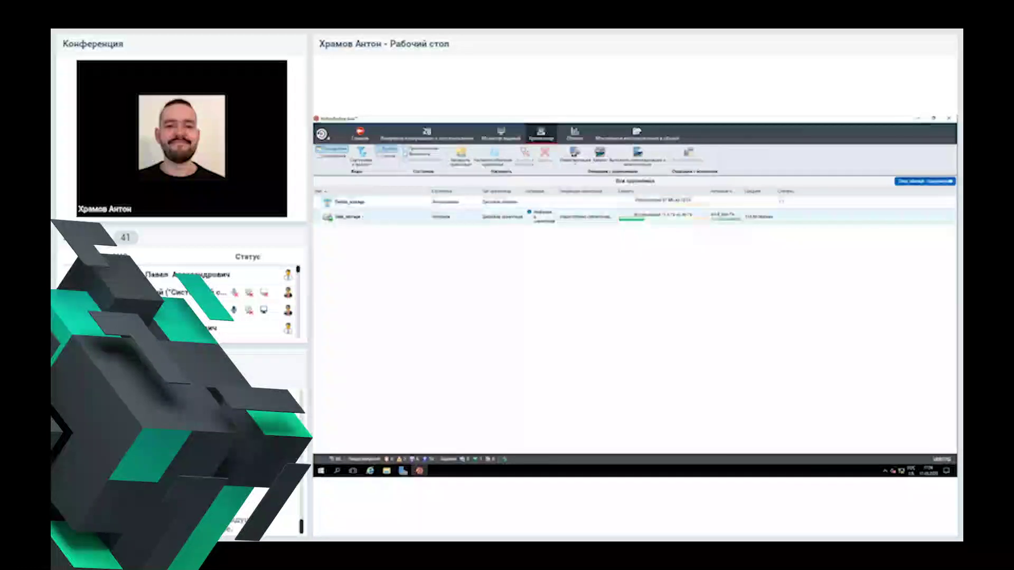
left_click(910, 183)
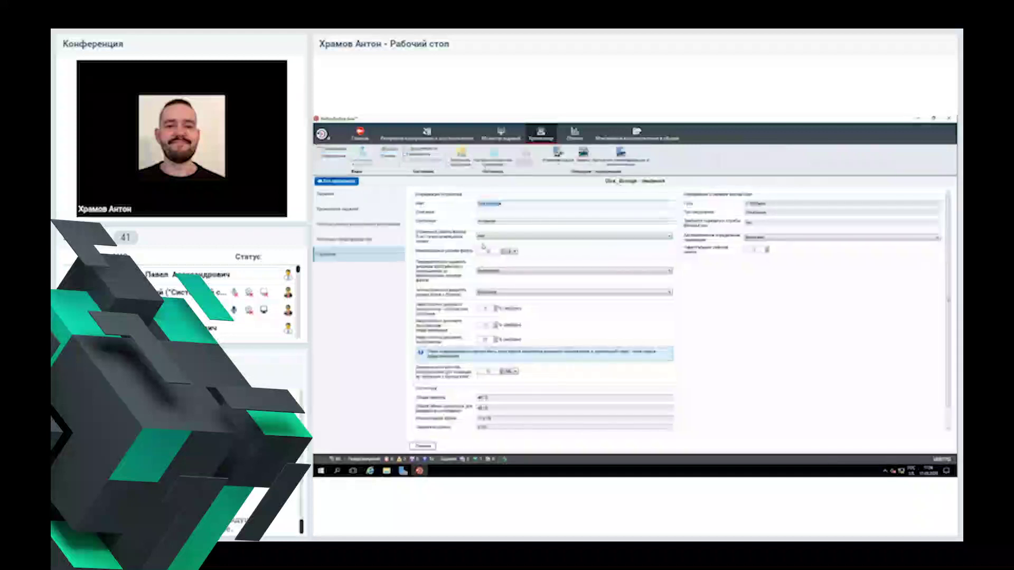
left_click(329, 200)
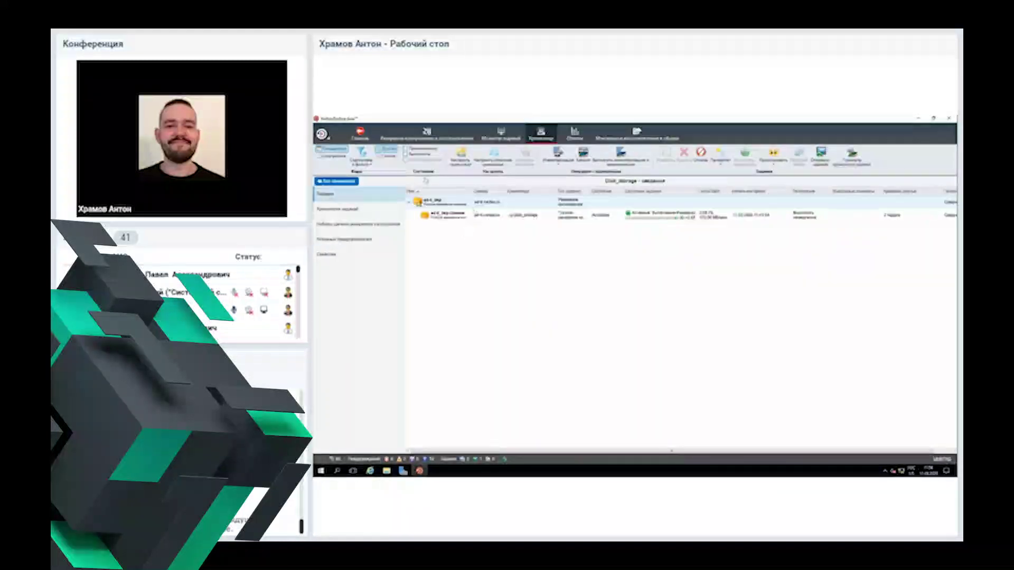
left_click(346, 210)
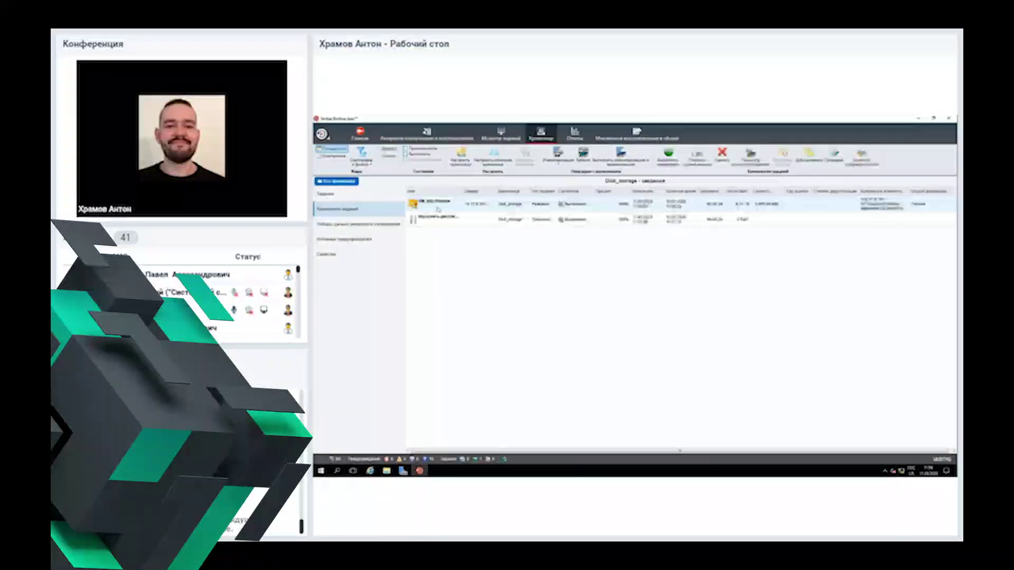
left_click(355, 197)
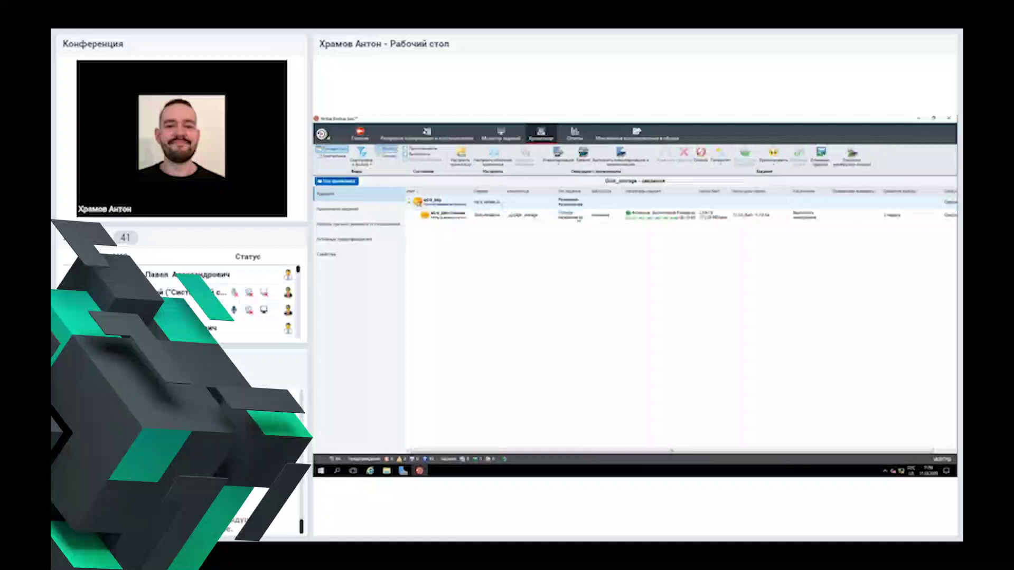
left_click(356, 210)
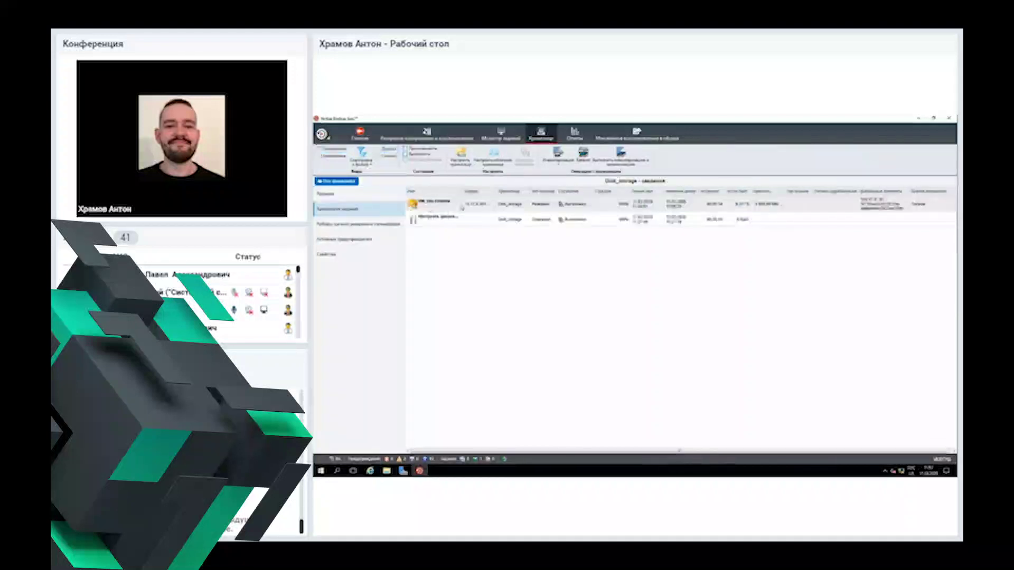
left_click(427, 135)
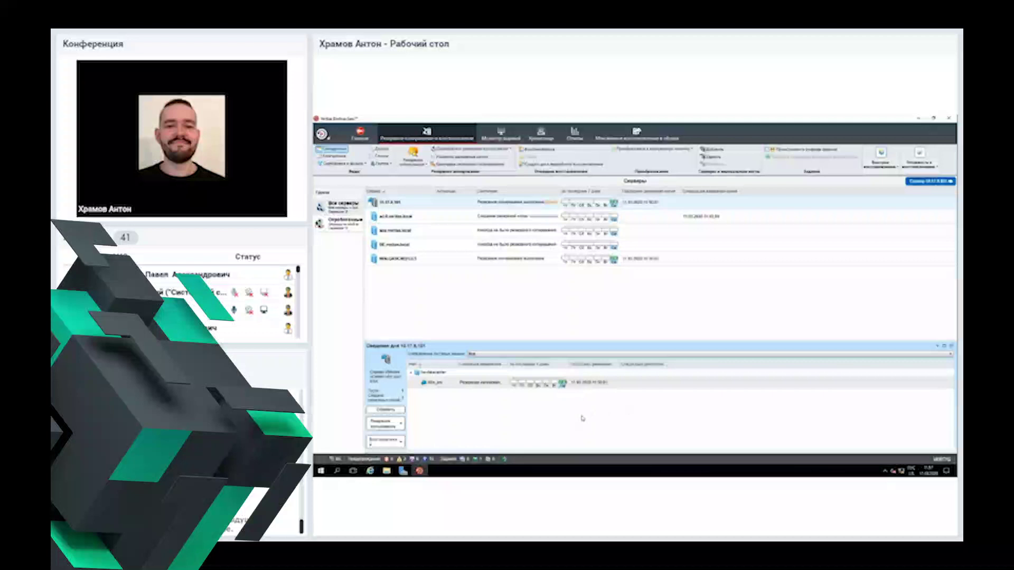
Step: Open the action menu for the server's VM backup, then dismiss it
right_click(437, 386)
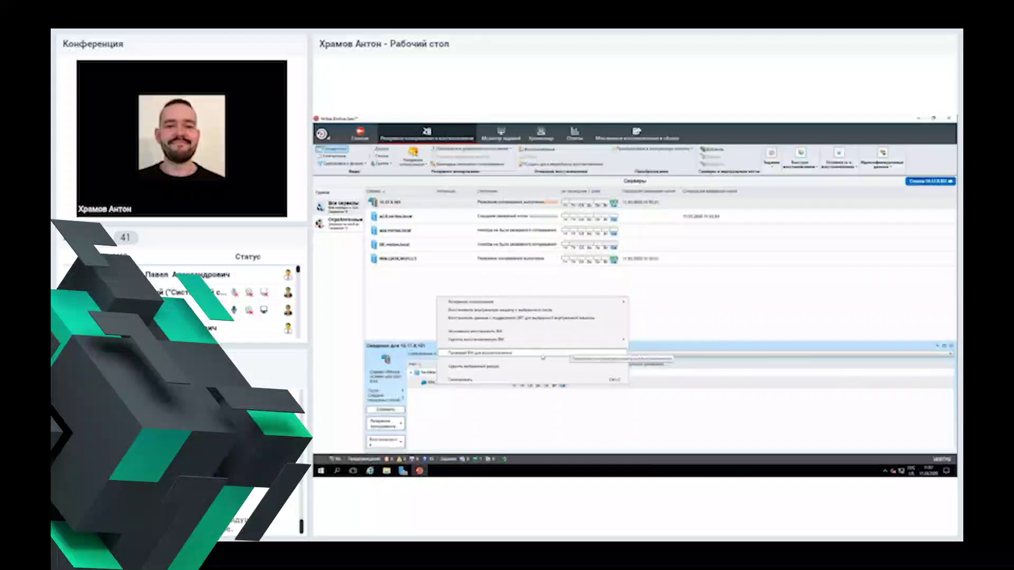
left_click(529, 419)
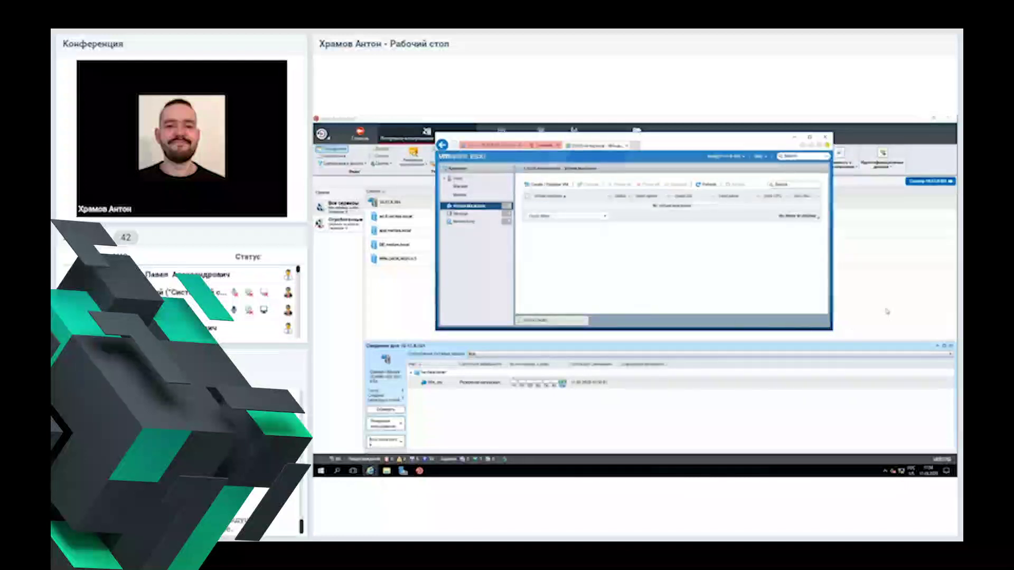
Step: Check the ESXi virtual machine list, then bring the Backup Exec server list back in front
key("alt+Tab")
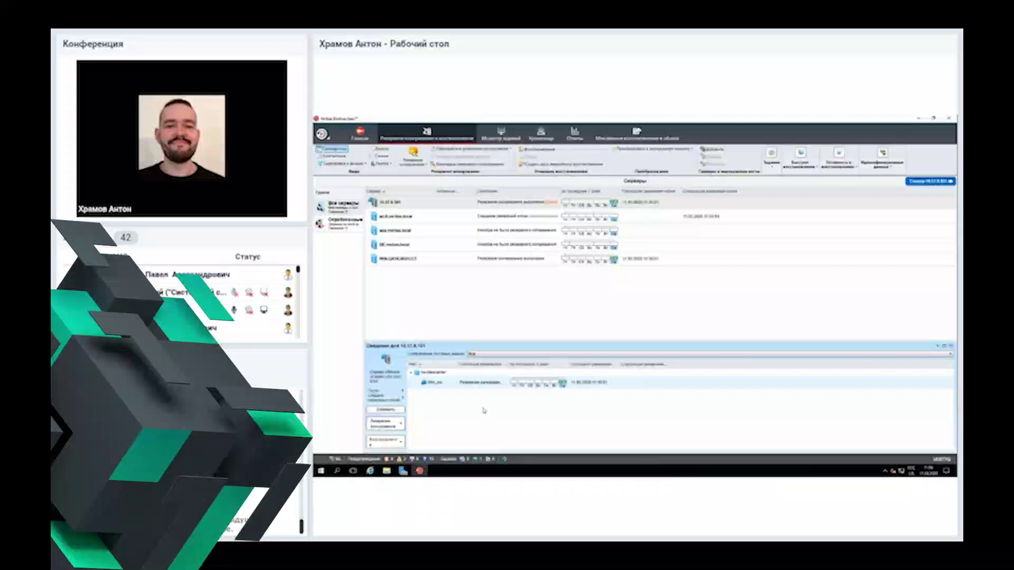
left_click(370, 471)
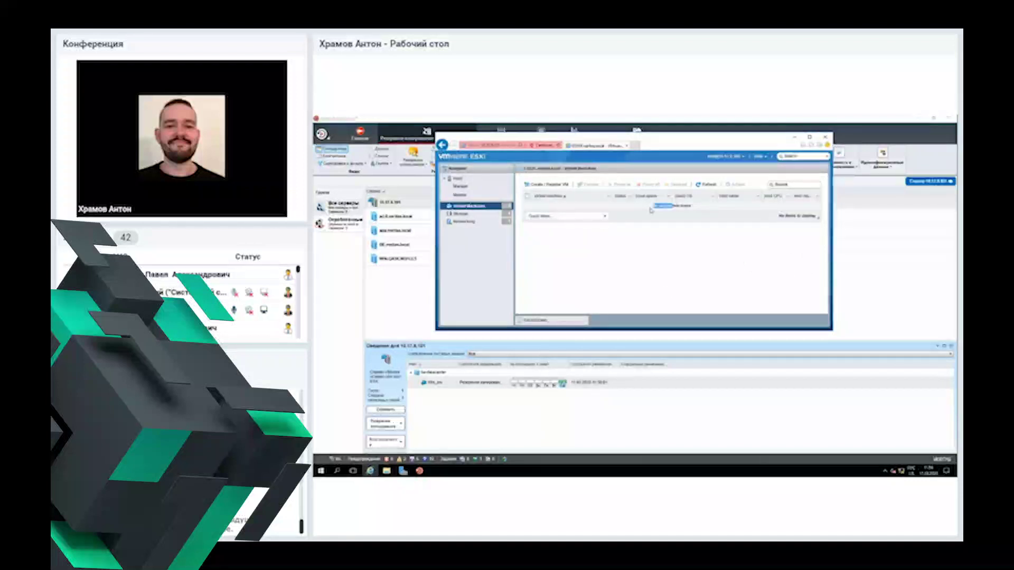
left_click(846, 310)
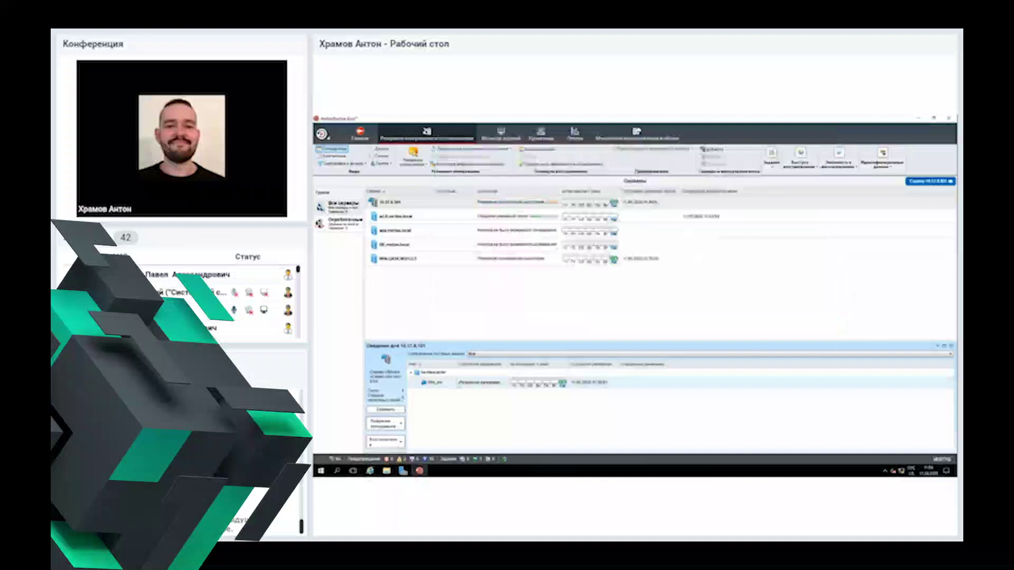
Step: Start an Instant Recovery VM (Мгновенное восстановление ВМ) from the VM backup's menu
right_click(455, 378)
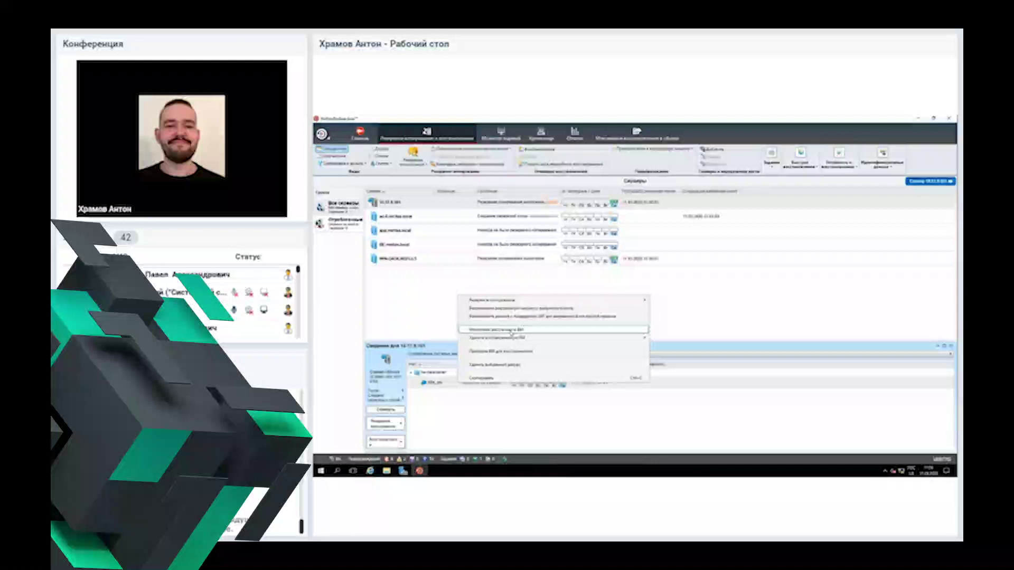
left_click(510, 331)
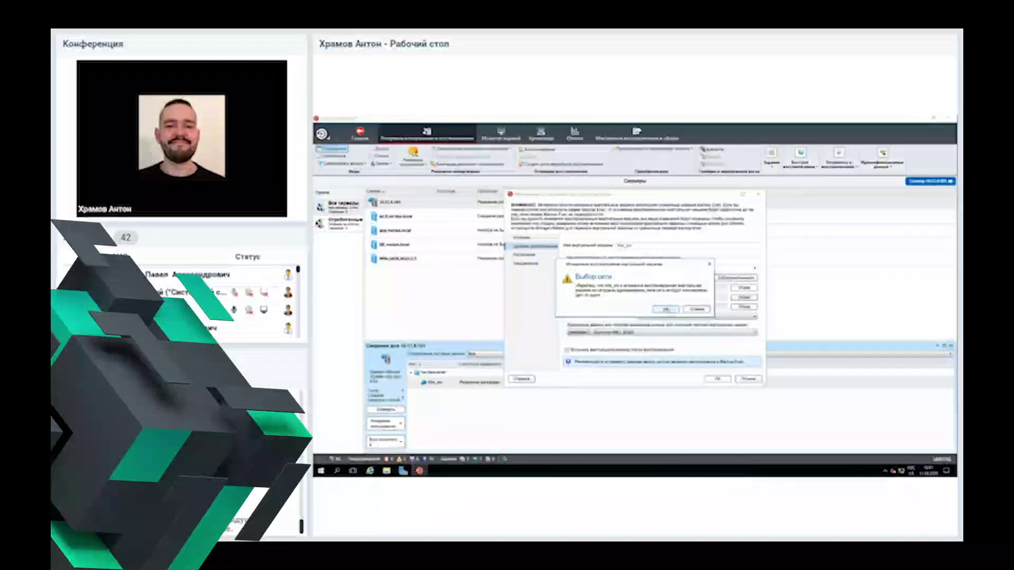
Step: Accept the network warning, review the Schedule and Notification pages, and submit the instant recovery
left_click(666, 310)
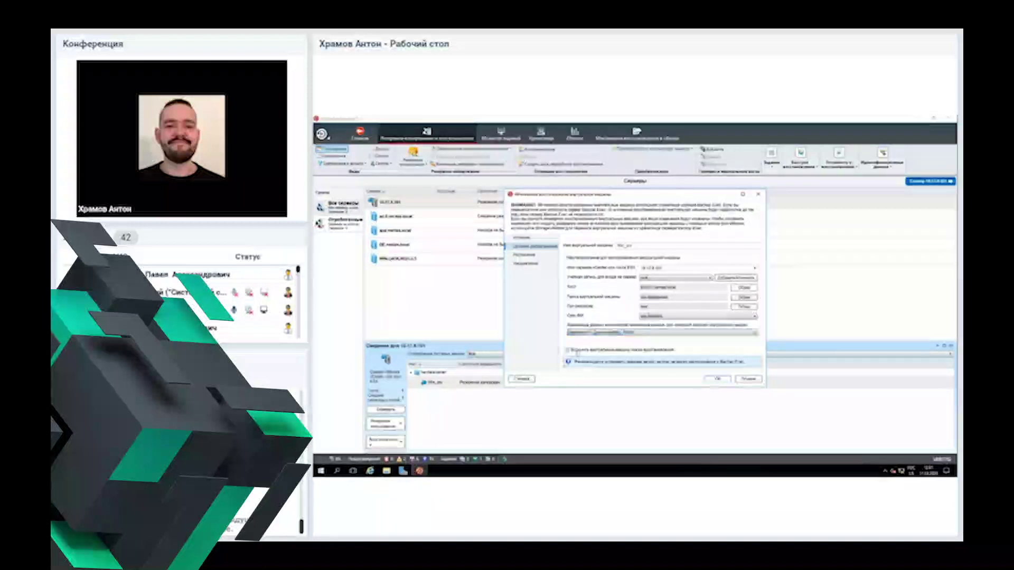
left_click(556, 256)
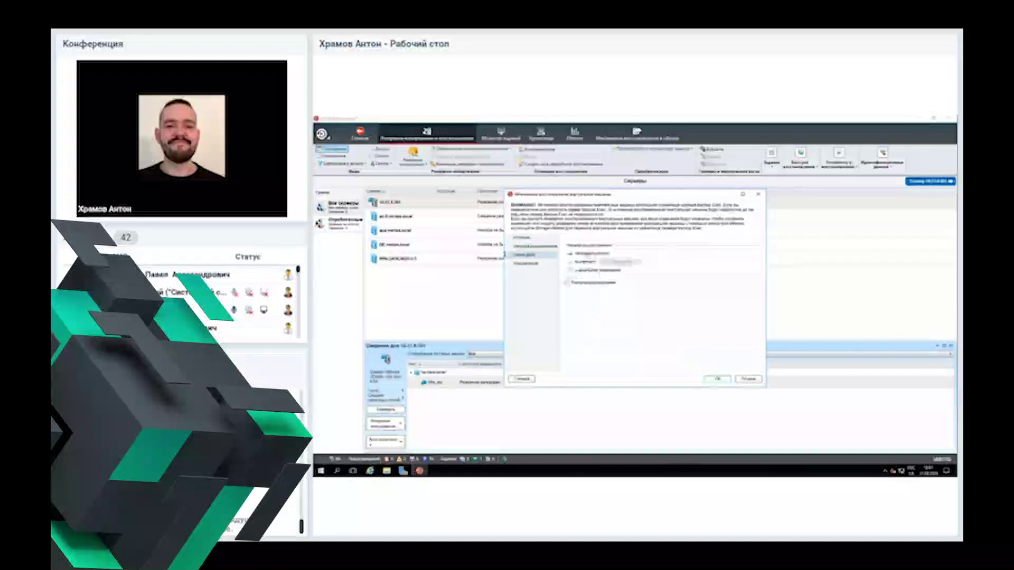
left_click(533, 261)
left_click(532, 255)
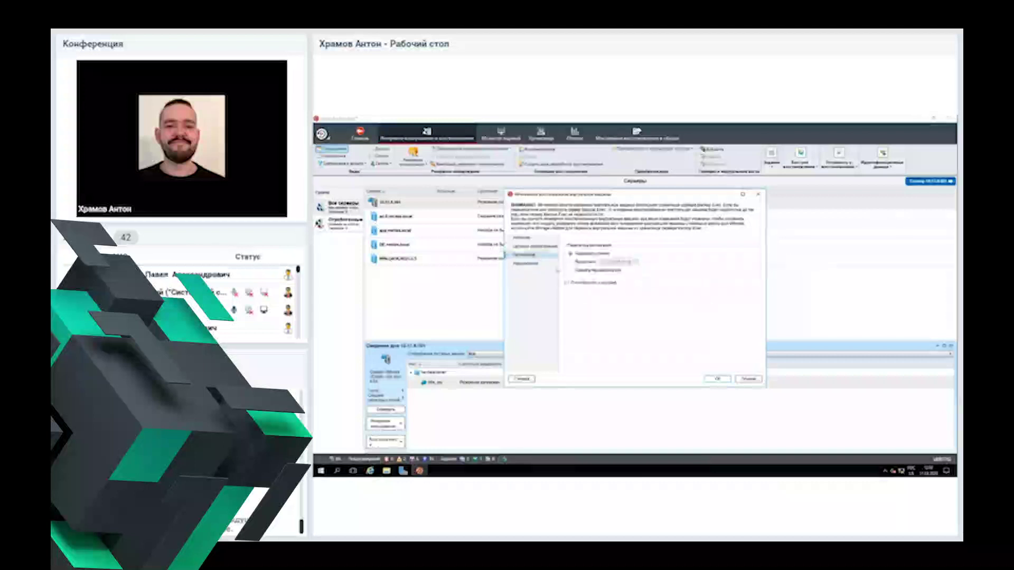
left_click(719, 379)
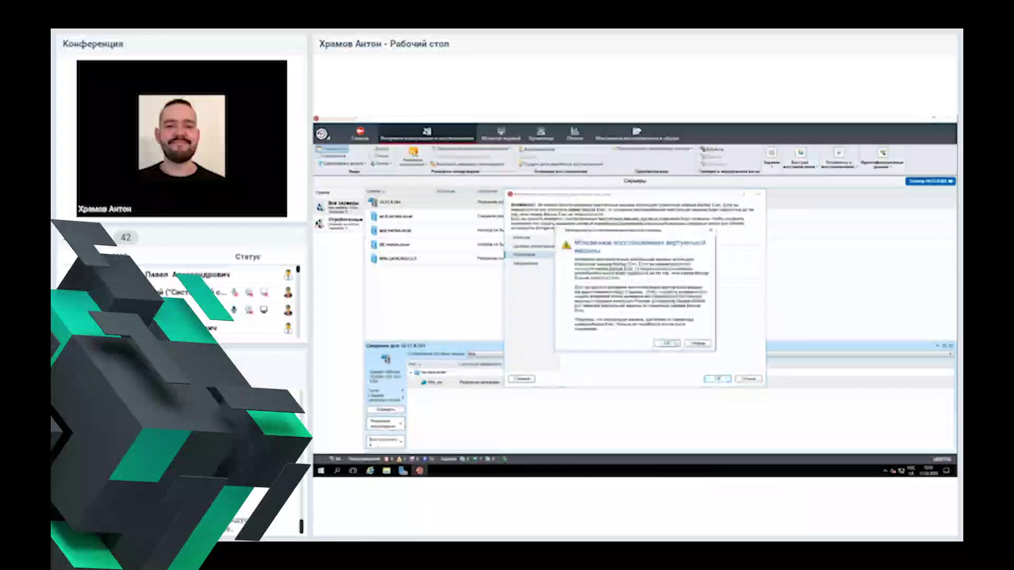
Step: Confirm the instant recovery warning and check ESXi's virtual machine list
left_click(667, 344)
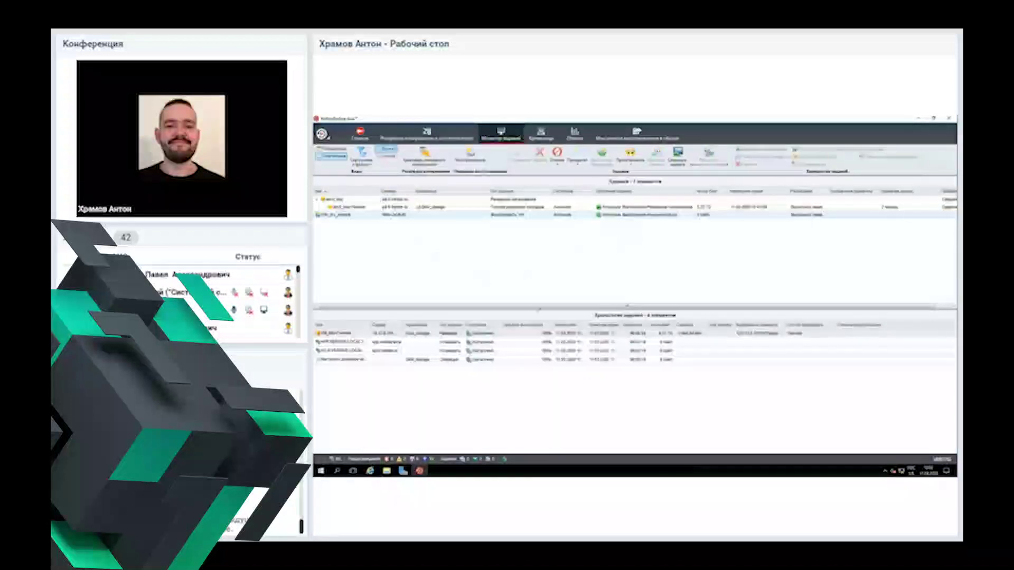
left_click(370, 470)
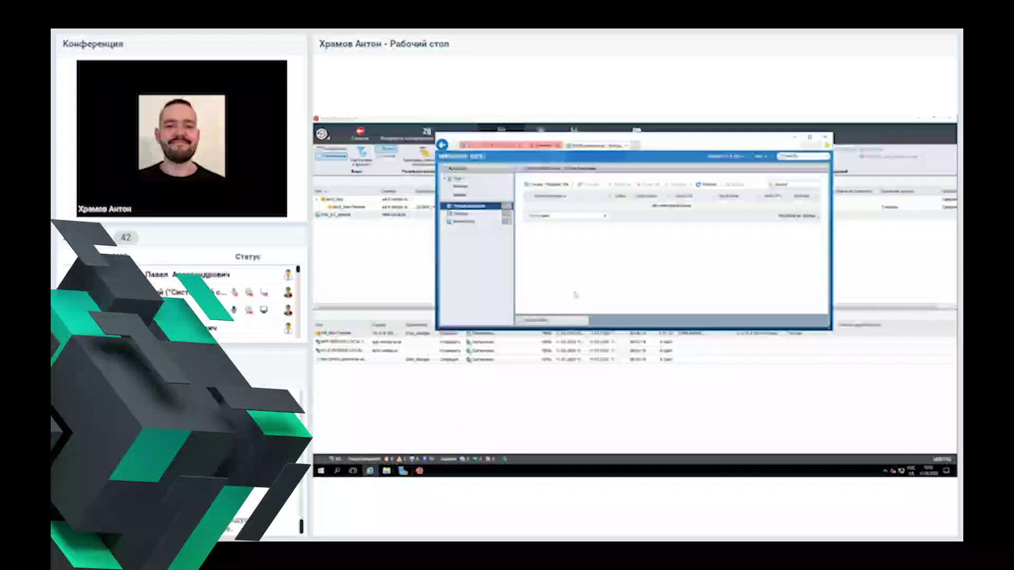
left_click(477, 210)
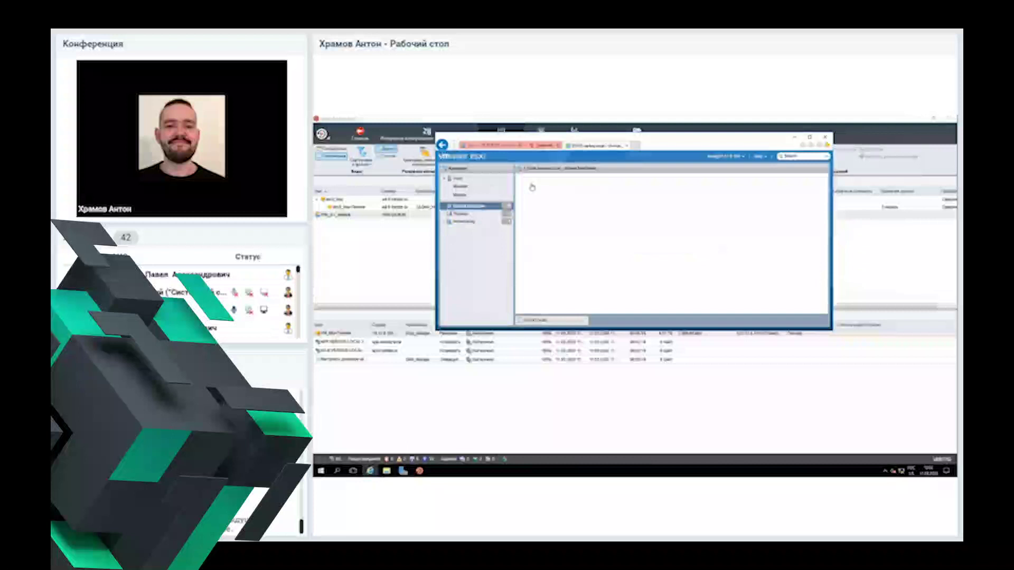
left_click(795, 136)
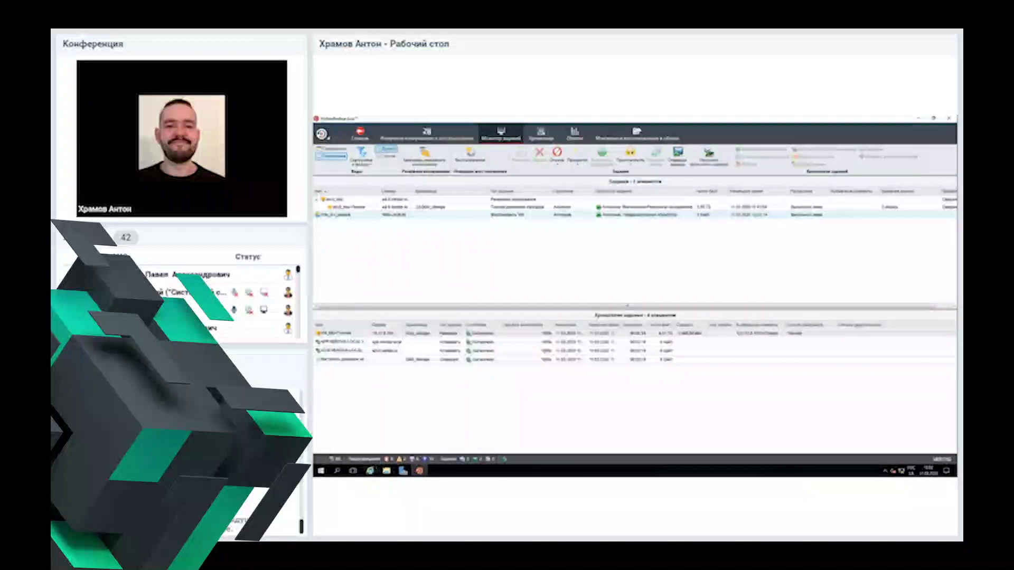
Step: Reload ESXi's VM list to see the recovered VM, then select the newest Win_srv_restore job in history
mouse_move(371, 470)
left_click(370, 434)
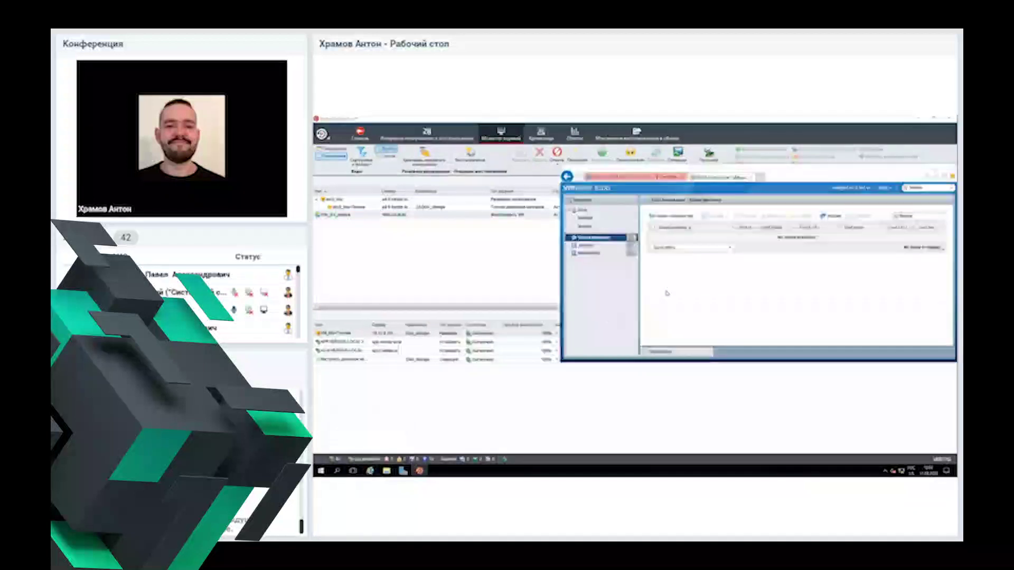
left_click(600, 238)
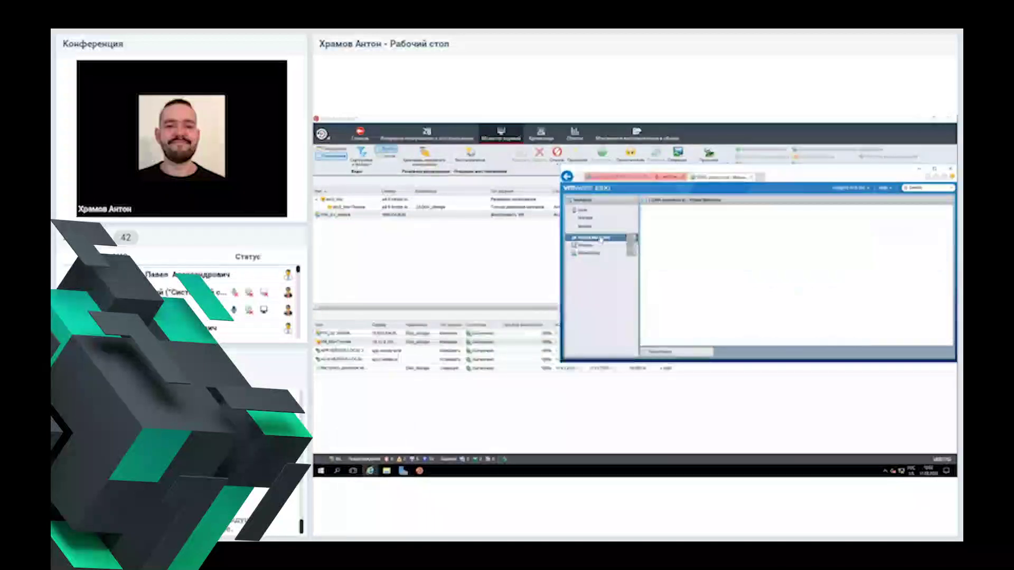
left_click(513, 253)
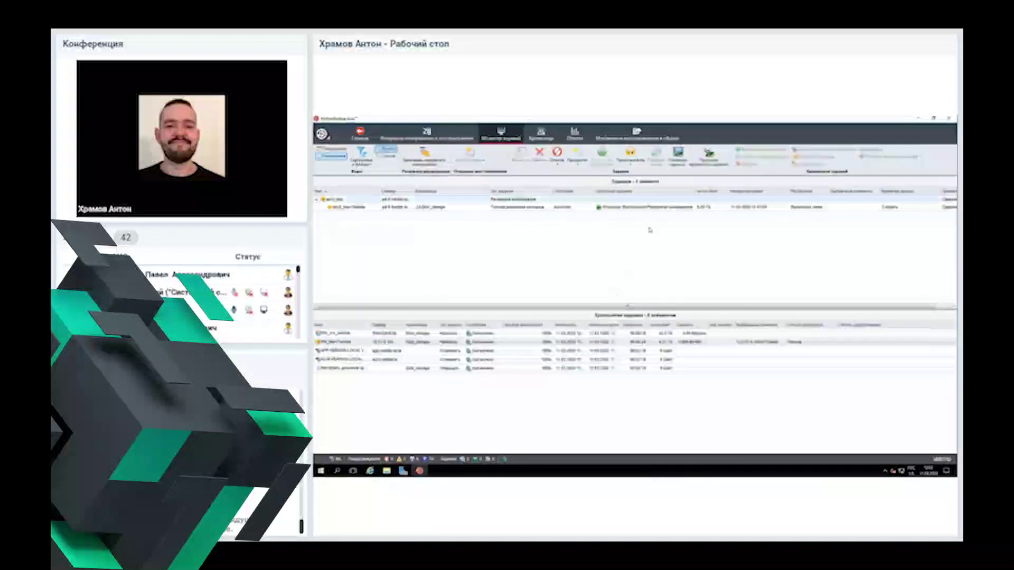
left_click(370, 471)
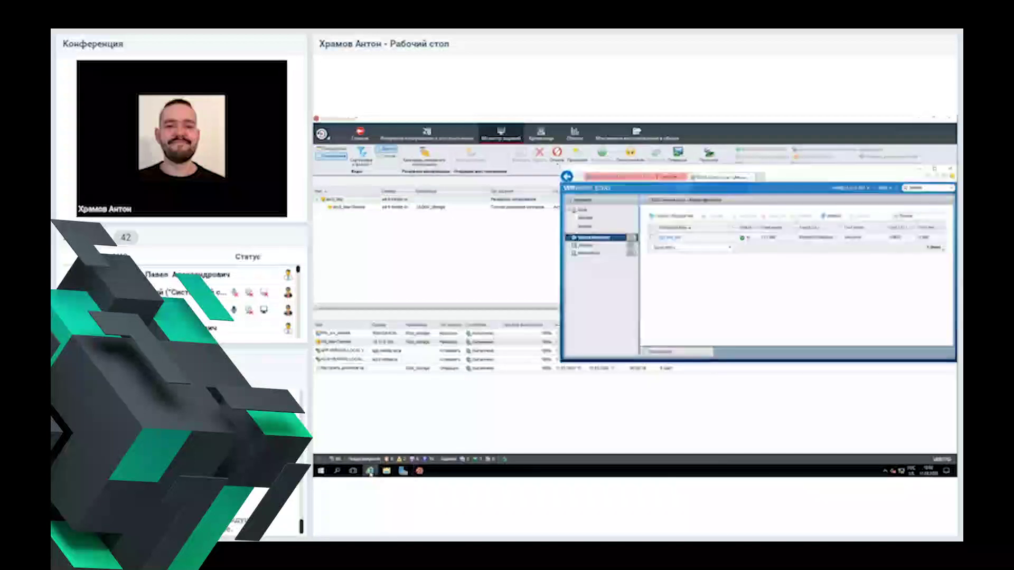
left_click(370, 470)
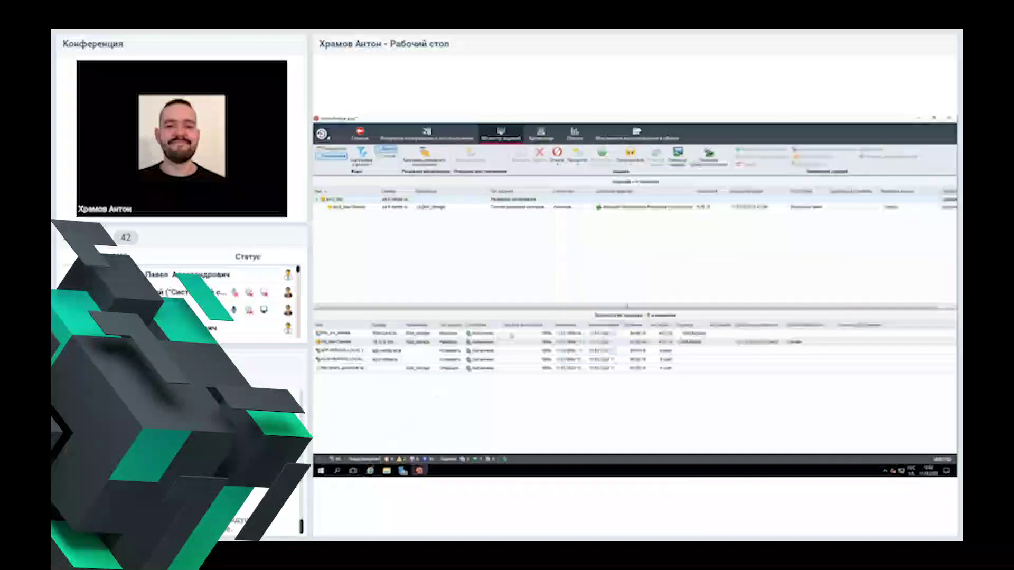
left_click(515, 334)
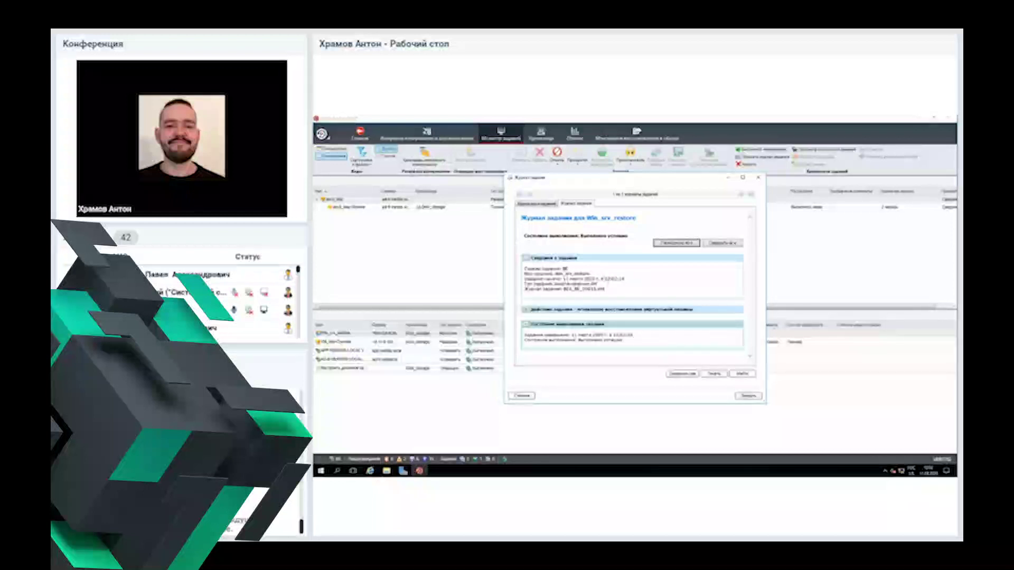
Step: Check the Win_srv_restore job log's start date and completion time, then close the log
left_click_drag(563, 279, 624, 279)
left_click_drag(611, 335, 636, 335)
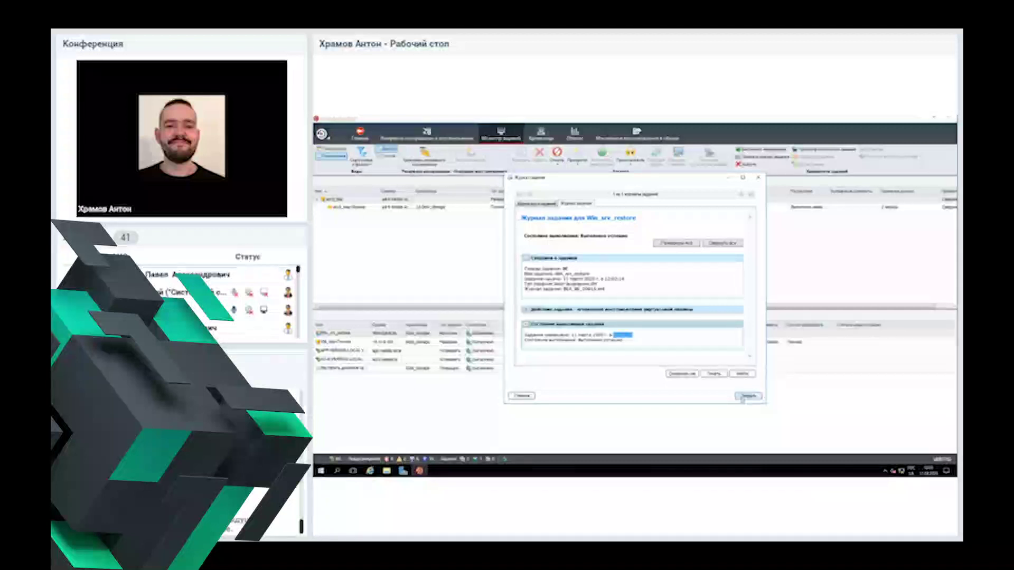
left_click(743, 397)
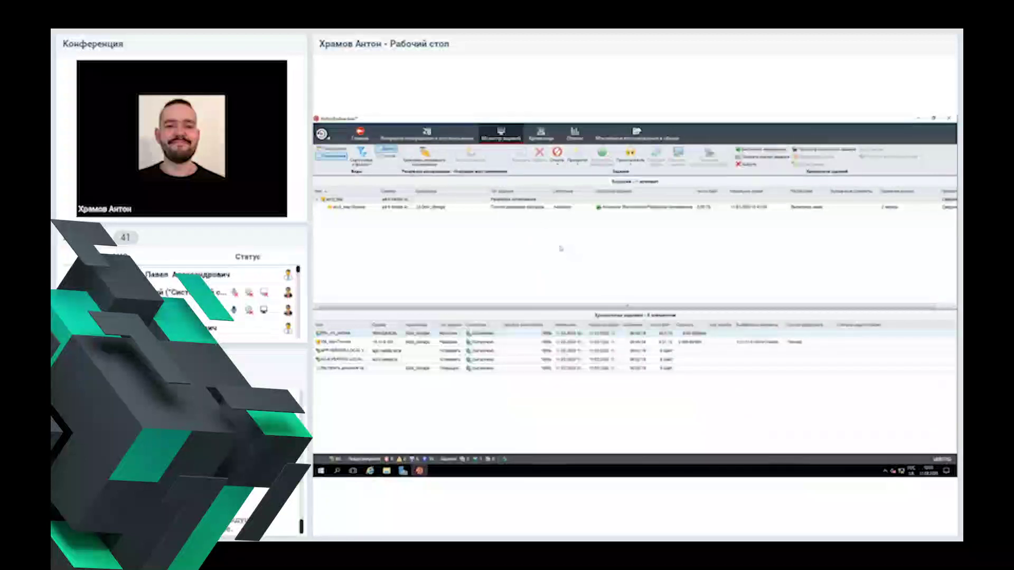
Step: Move between the job monitor and the Backup and Restore server list to show the second server's backup details
left_click(436, 134)
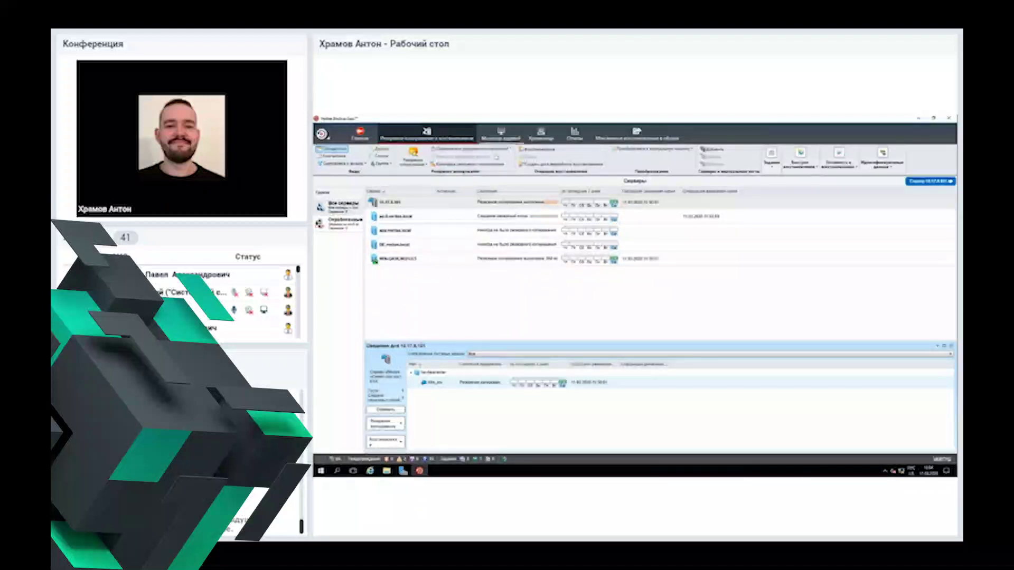
left_click(501, 133)
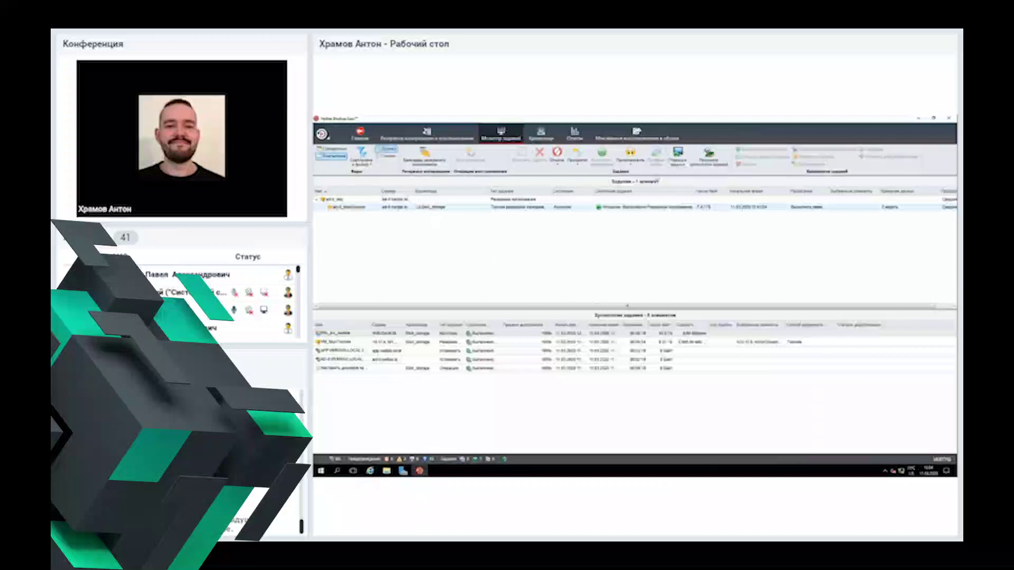
left_click(541, 135)
left_click(501, 135)
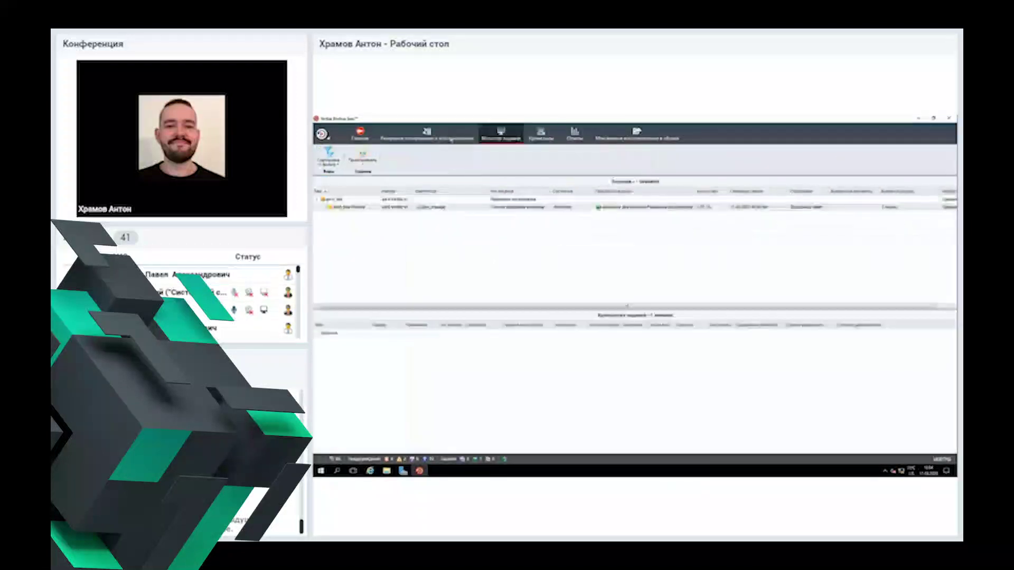
left_click(445, 138)
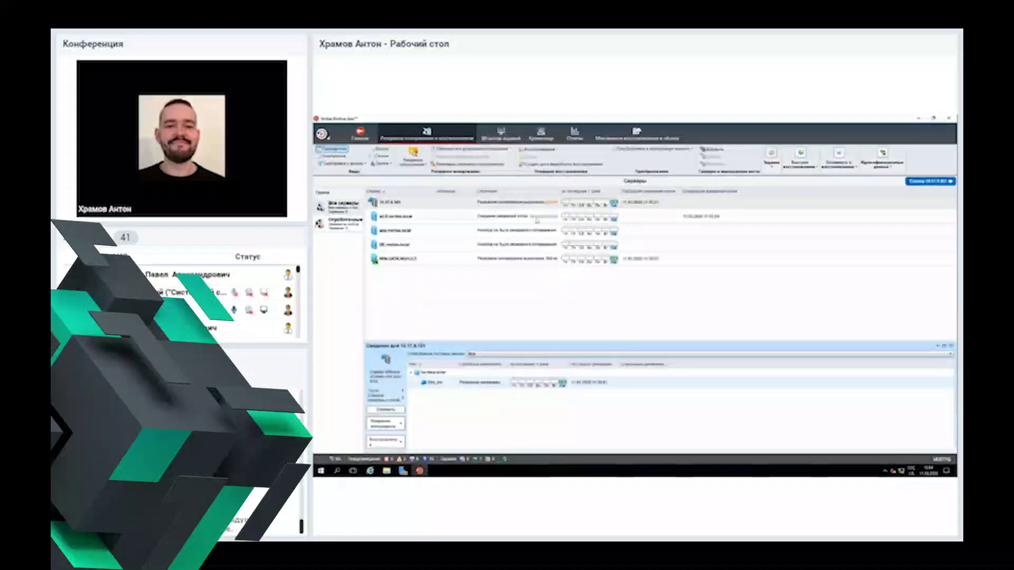
left_click(651, 216)
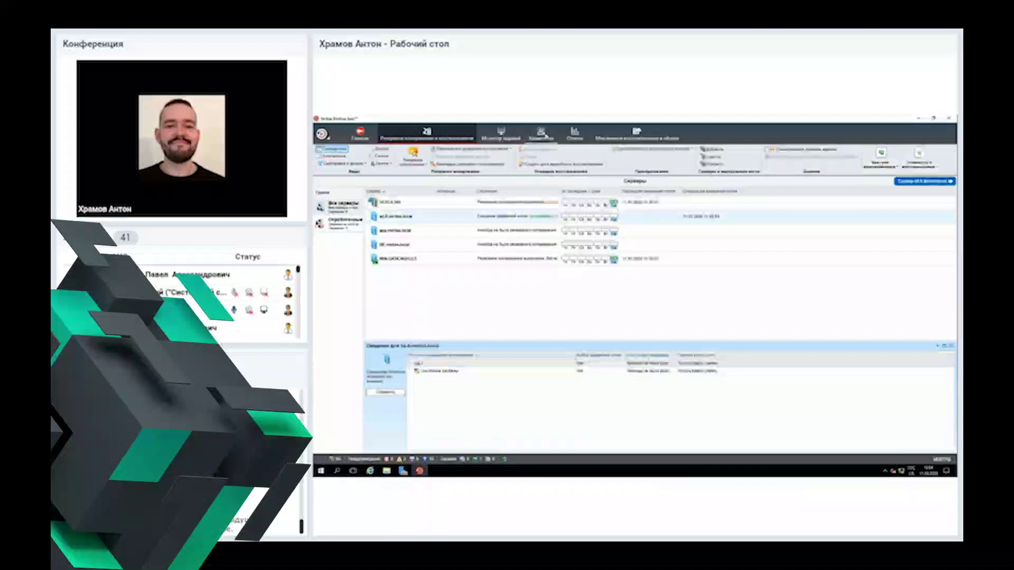
Step: Open the Storage view showing Disk_storage's job history of three jobs
left_click(541, 135)
double_click(652, 209)
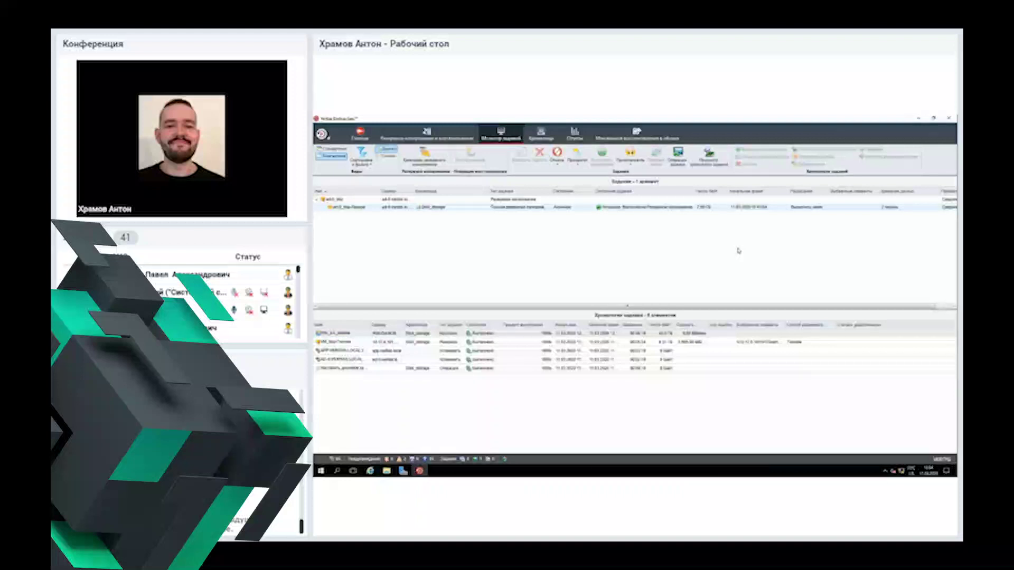
left_click(540, 134)
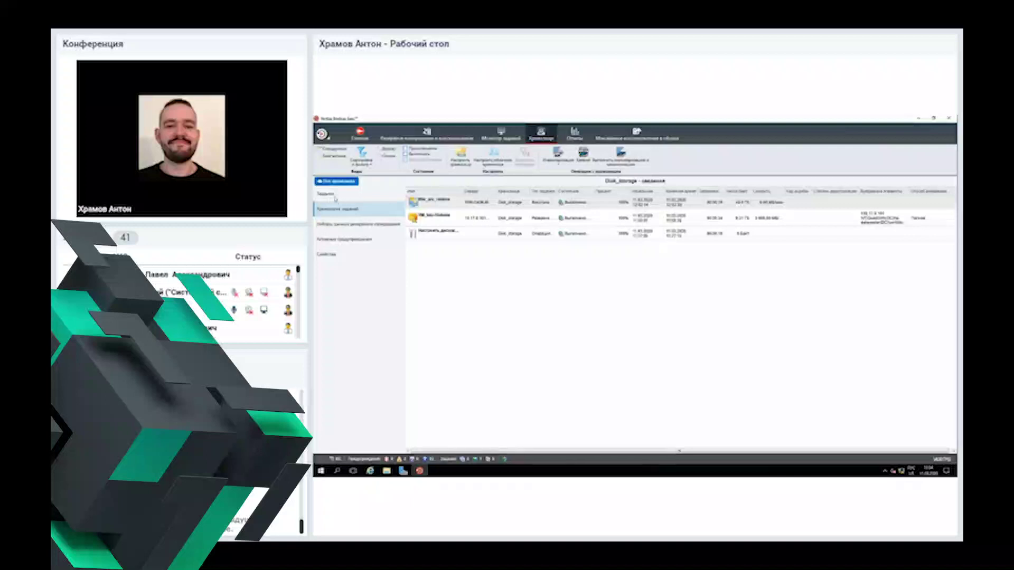
Step: Review Disk_storage's current jobs and job history, then return to the Backup and Restore server list
left_click(335, 196)
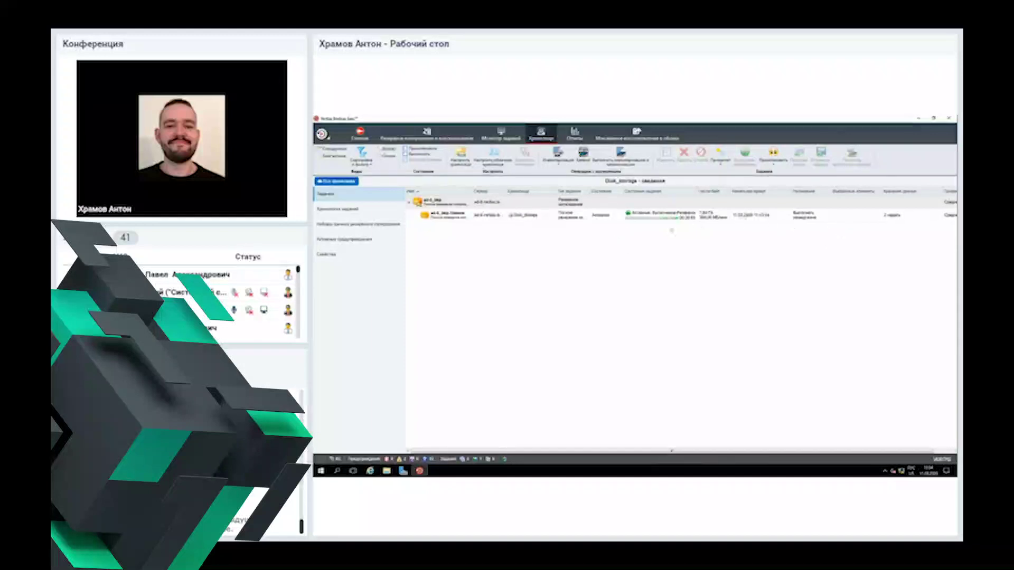
left_click(542, 218)
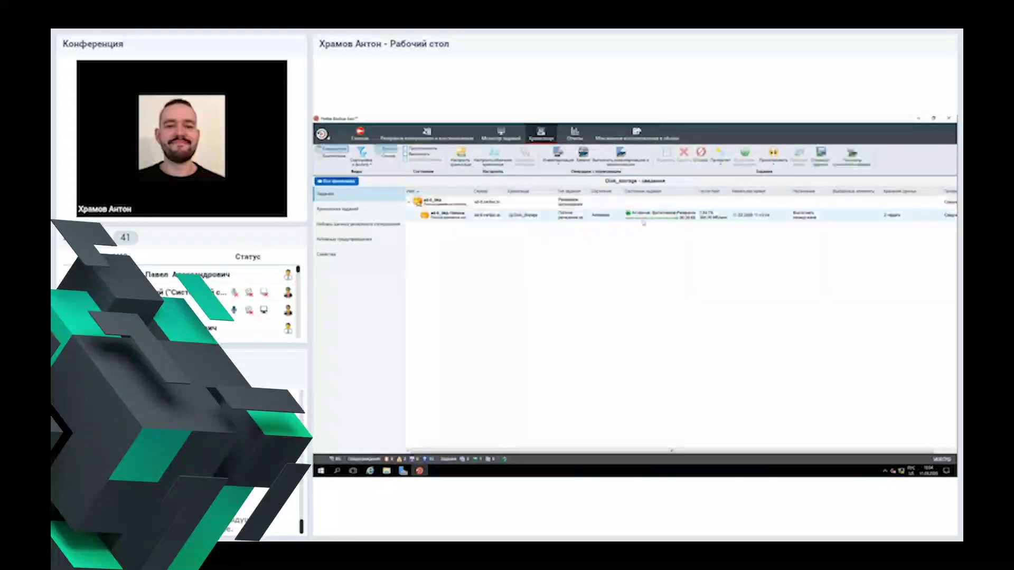
left_click(337, 209)
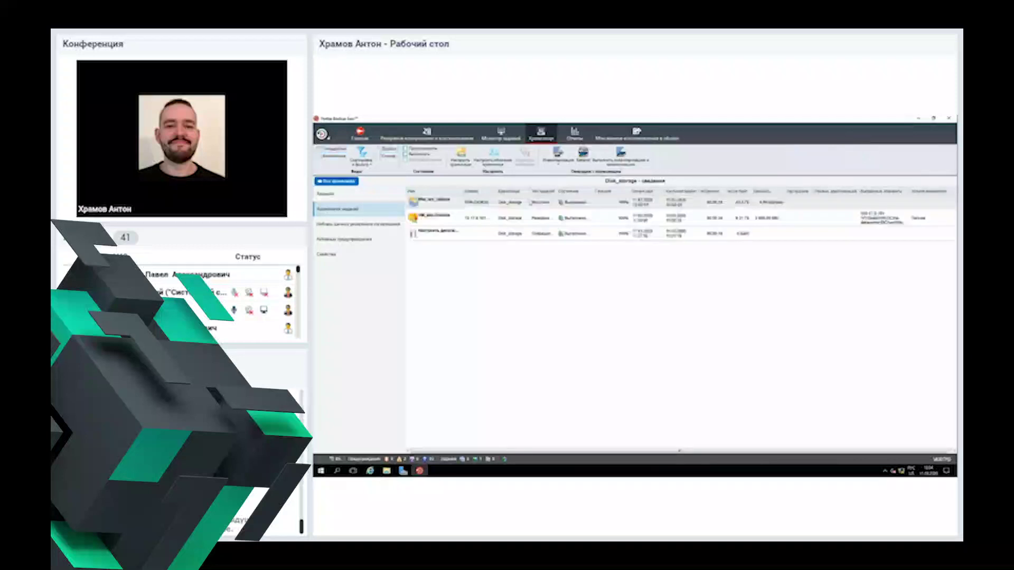
left_click(501, 135)
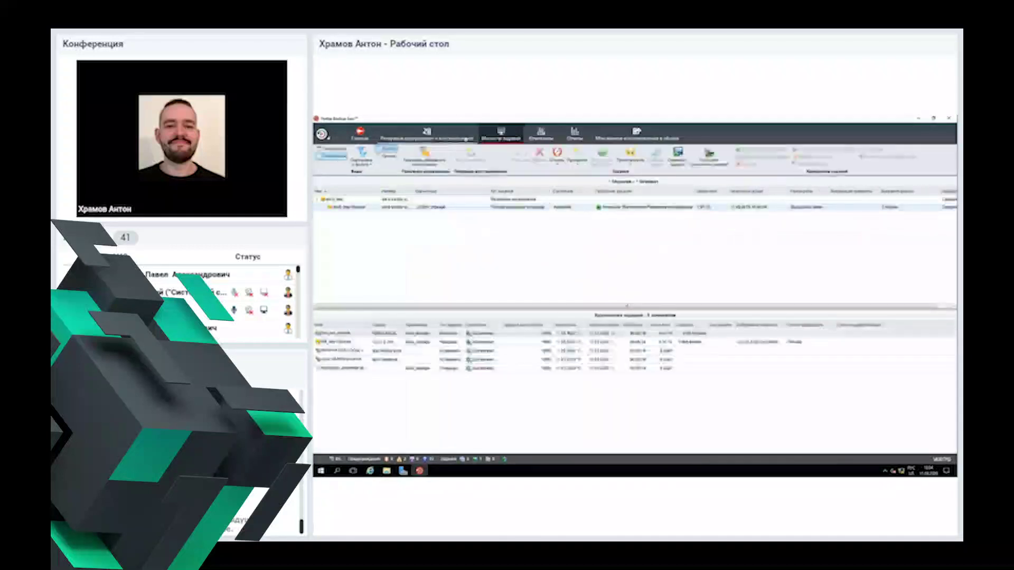
left_click(467, 138)
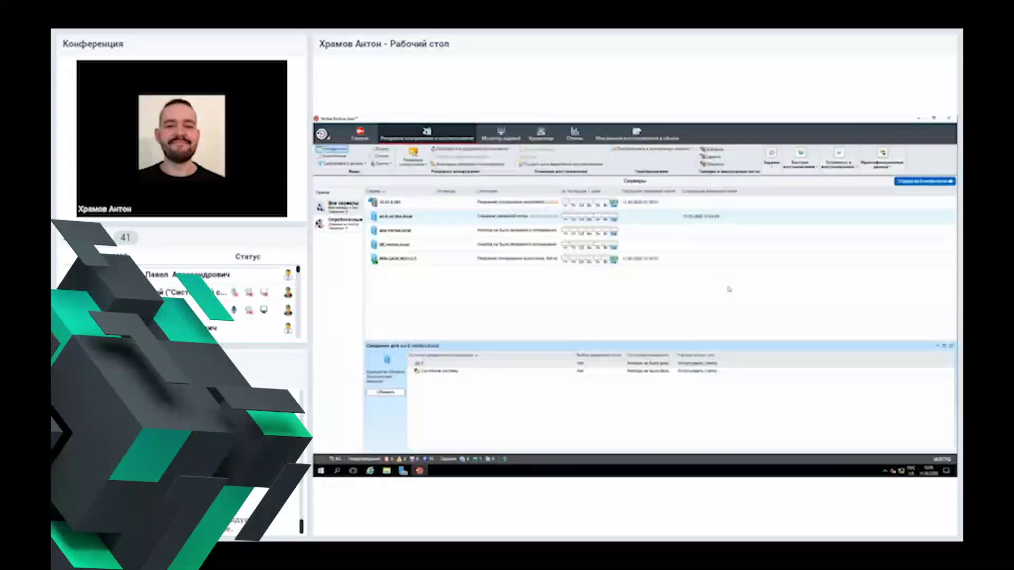
left_click(692, 150)
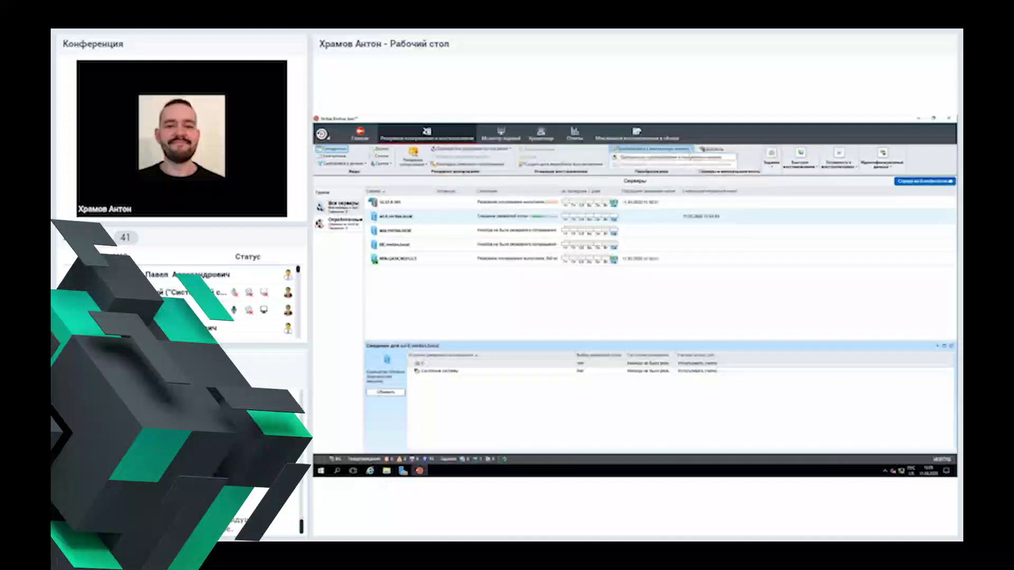
left_click(694, 150)
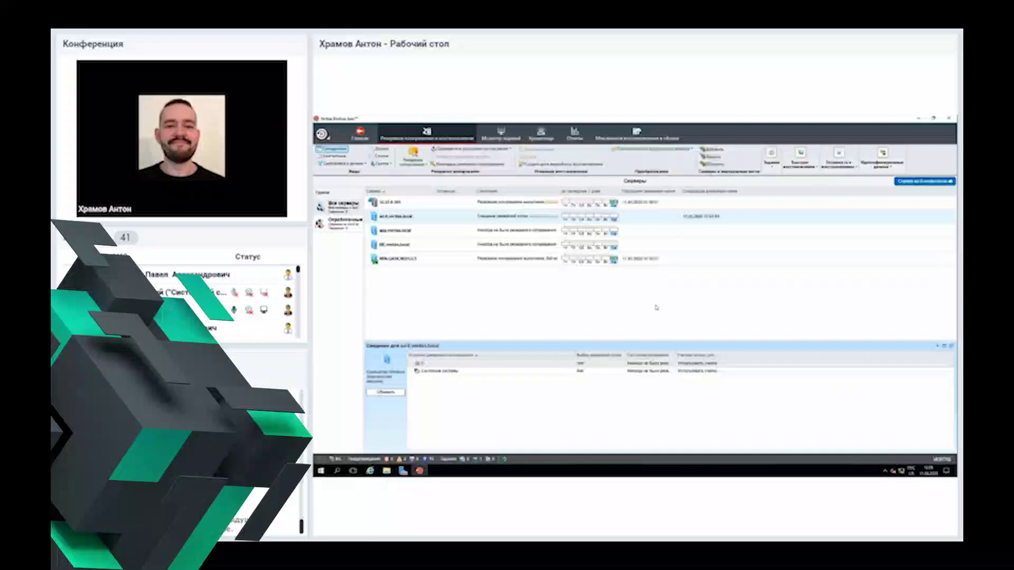
left_click(693, 150)
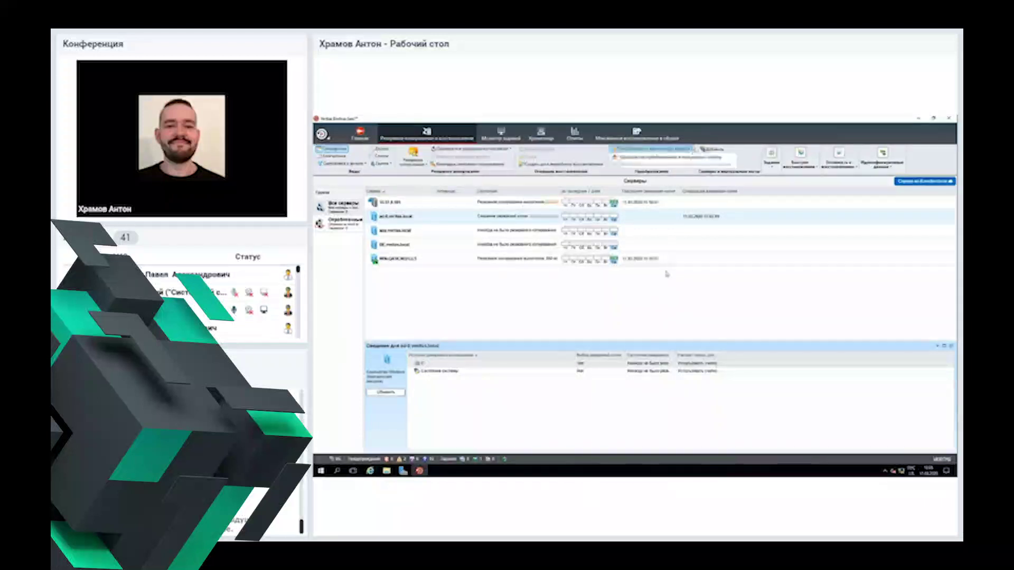
left_click(677, 319)
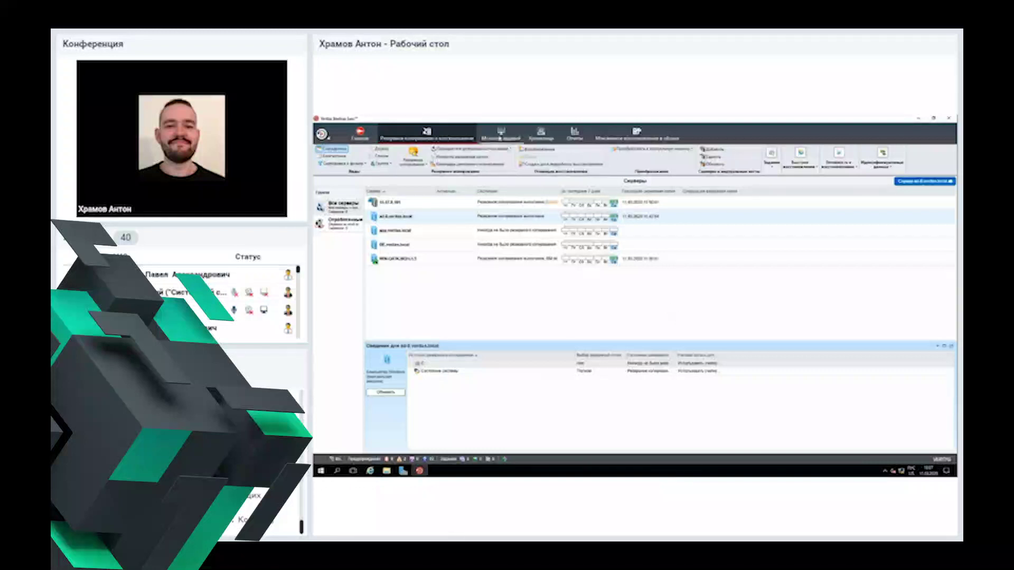
left_click(500, 137)
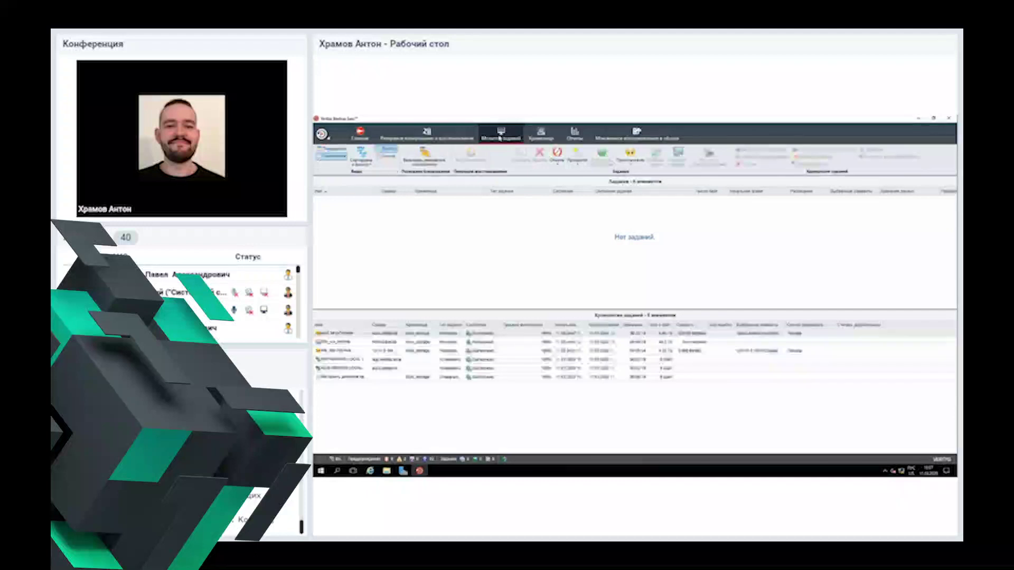
left_click(541, 136)
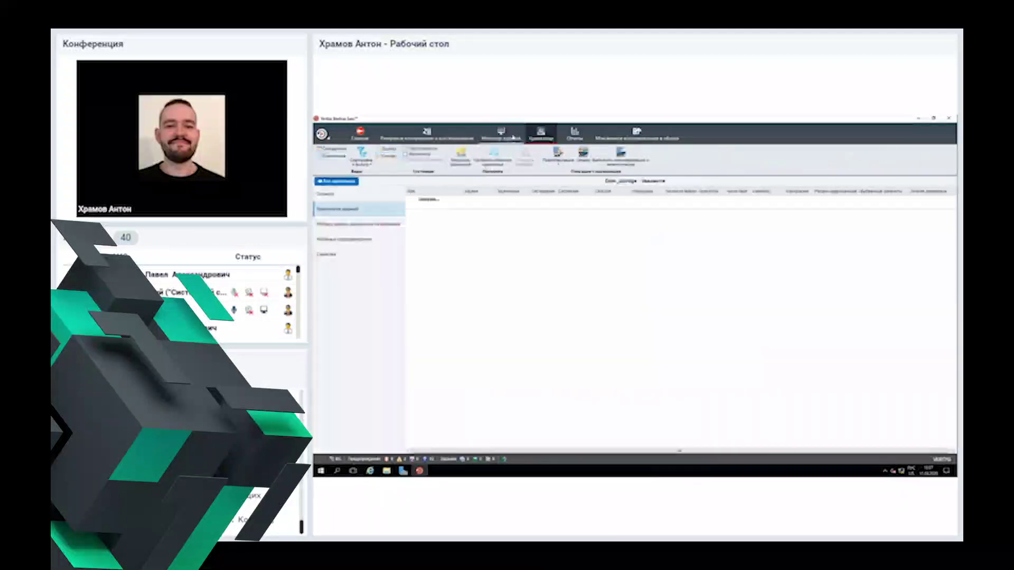
left_click(507, 136)
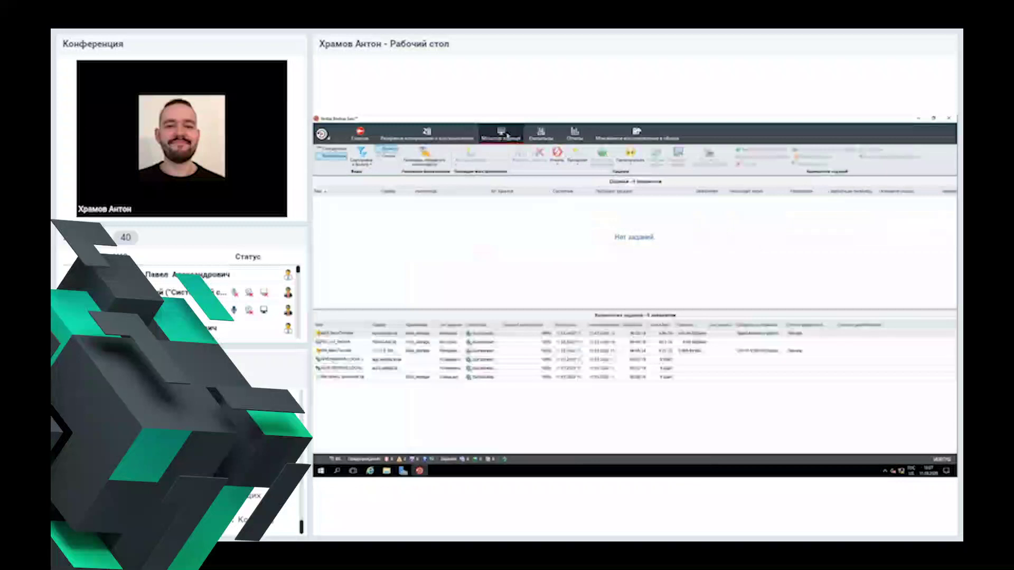
right_click(347, 338)
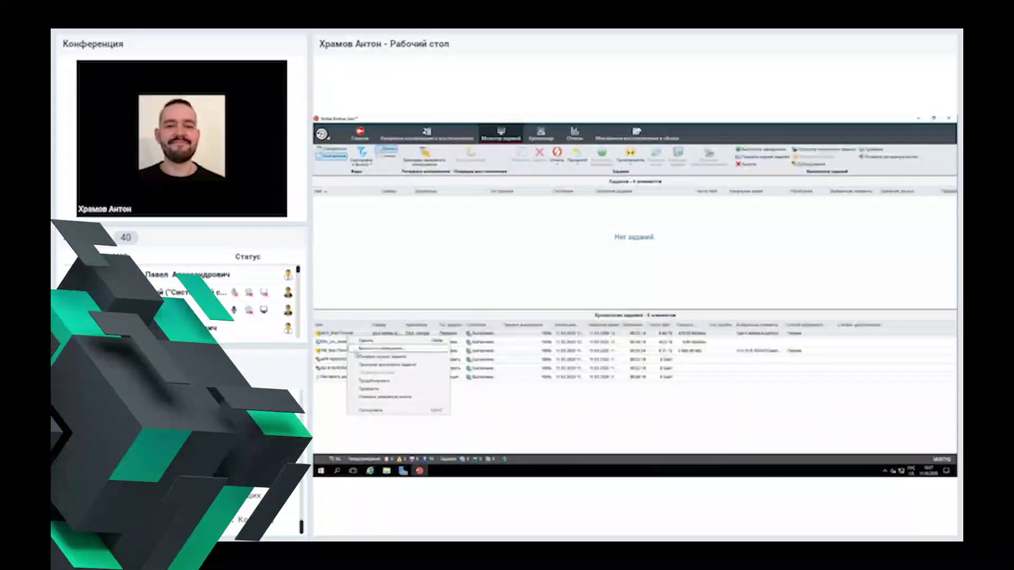
left_click(394, 278)
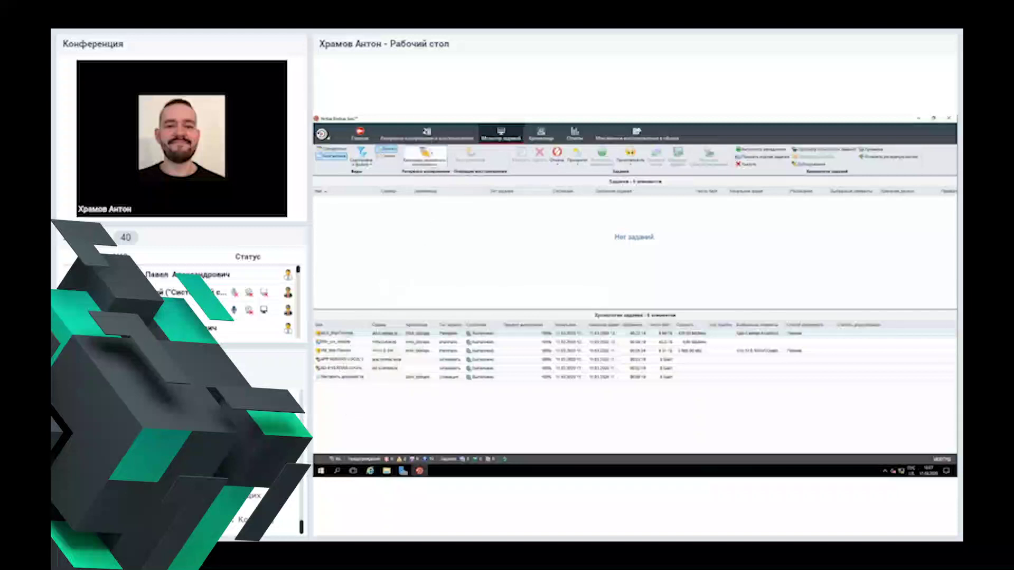
left_click(428, 136)
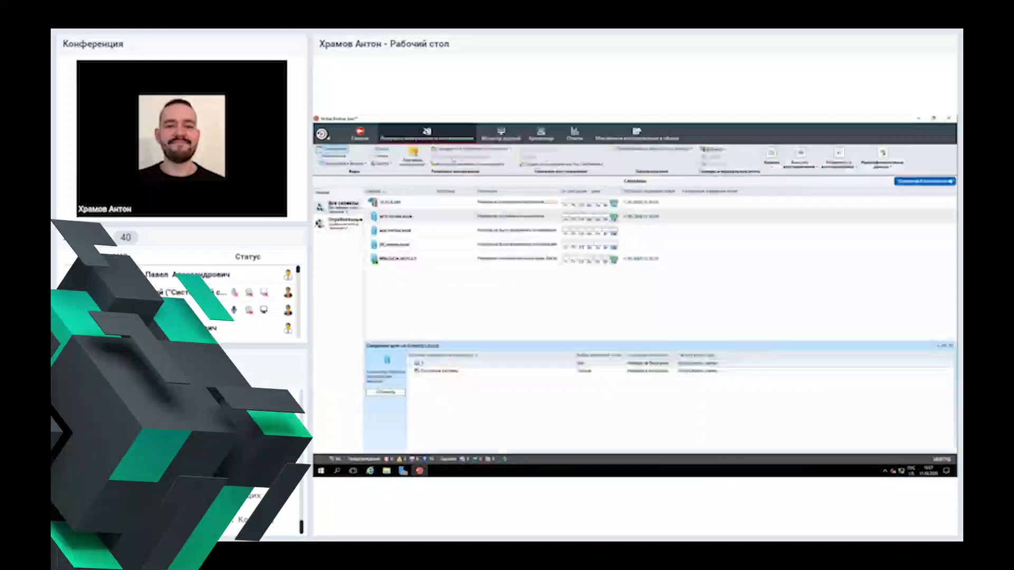
Step: Start a restore from the domain controller, choosing system components and the Active Directory system-state restore
right_click(421, 220)
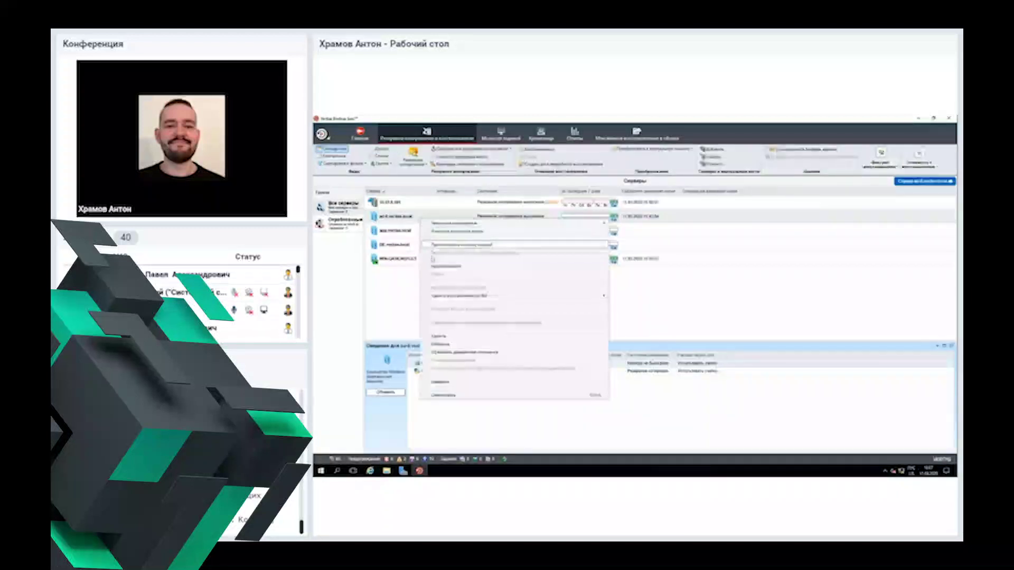
key("Escape")
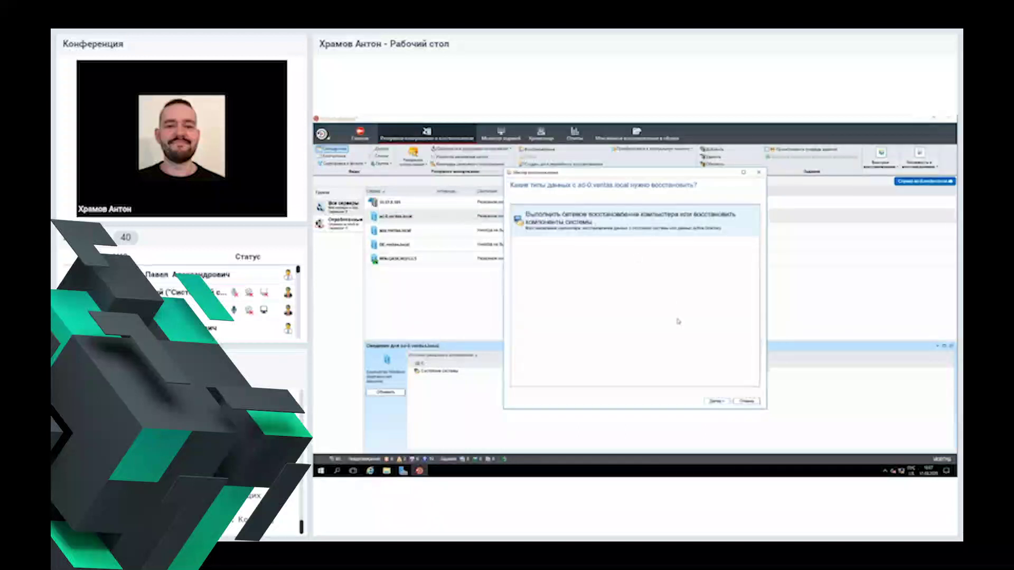
left_click(716, 401)
left_click(716, 402)
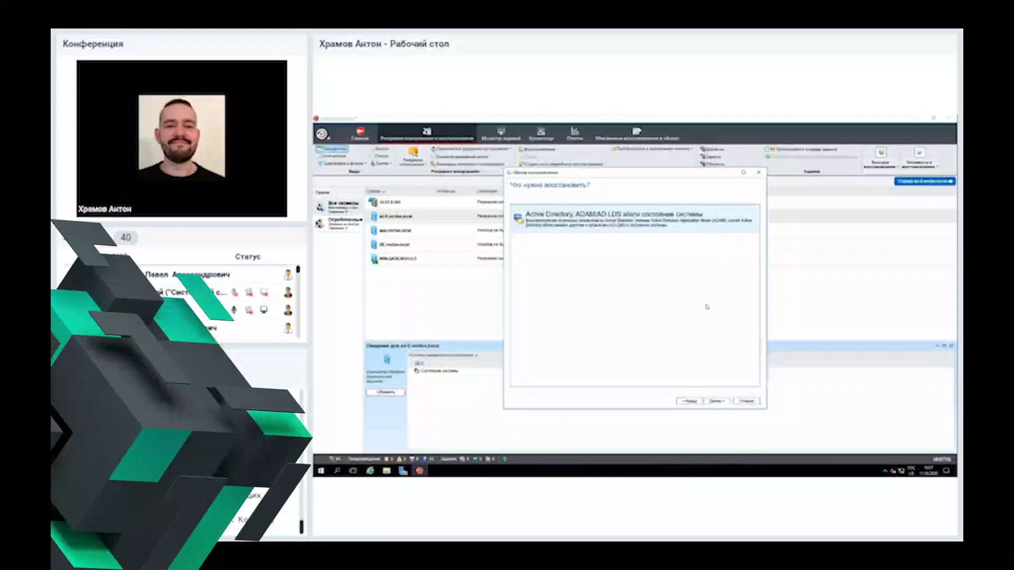
left_click(714, 401)
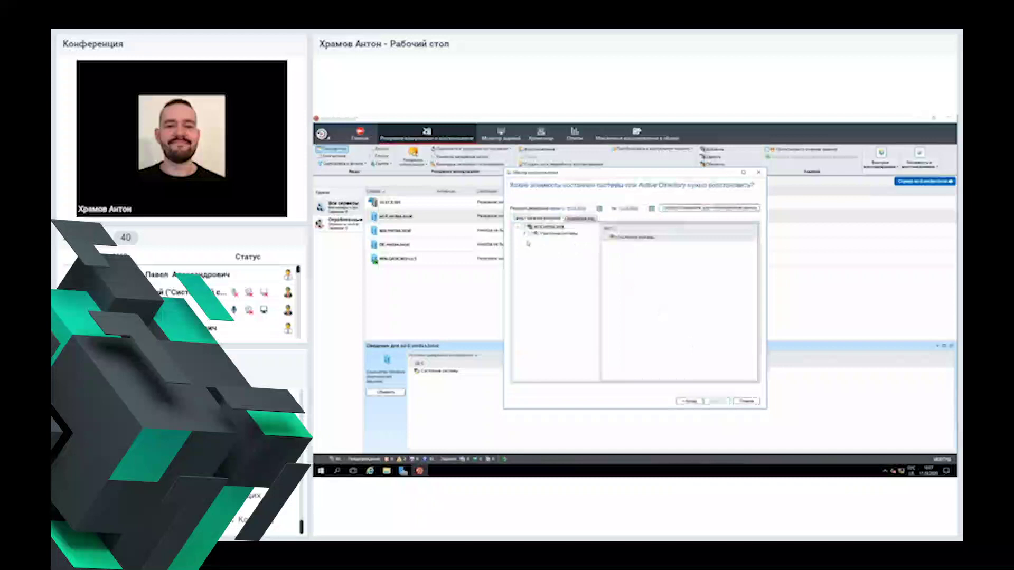
Step: Expand the dated System State backup through Active Directory and the DC= domain node to a container's objects
left_click(525, 235)
left_click(531, 240)
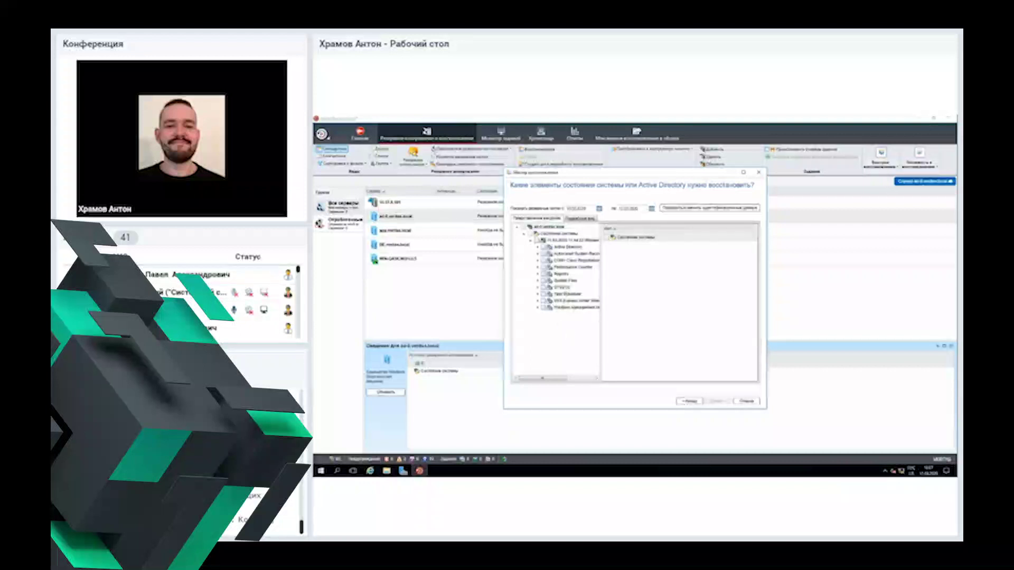
left_click(537, 247)
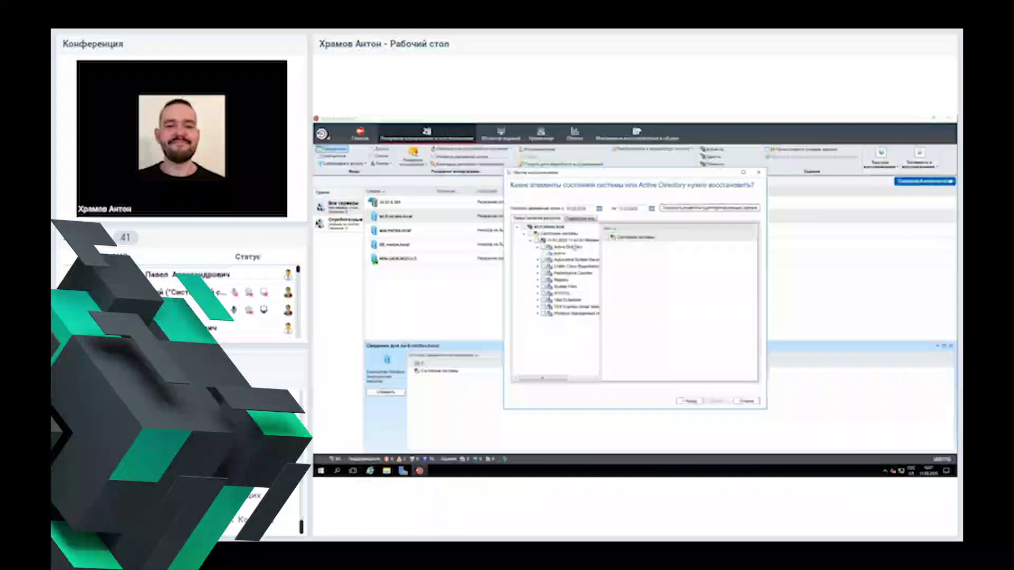
left_click(562, 254)
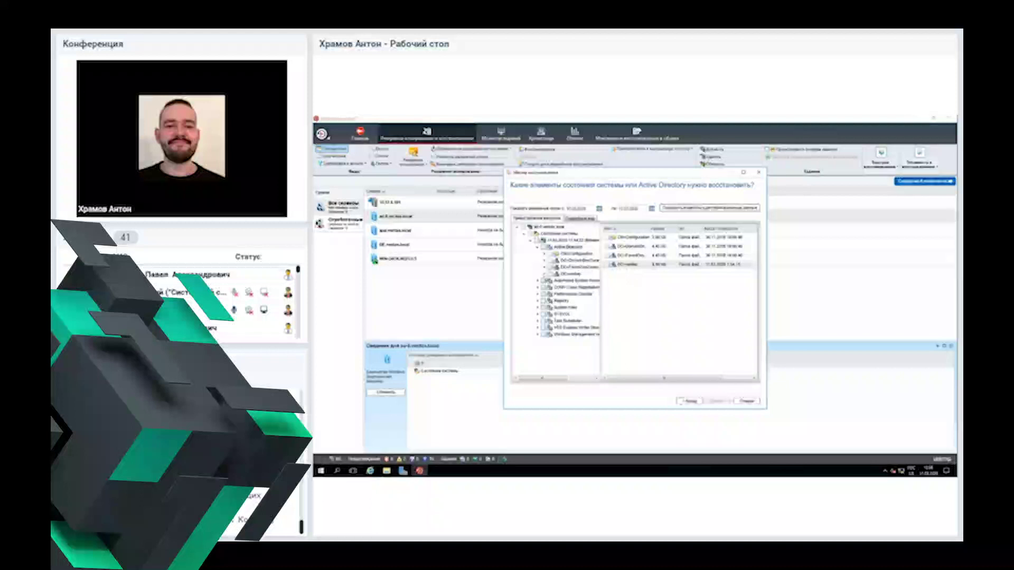
left_click(544, 274)
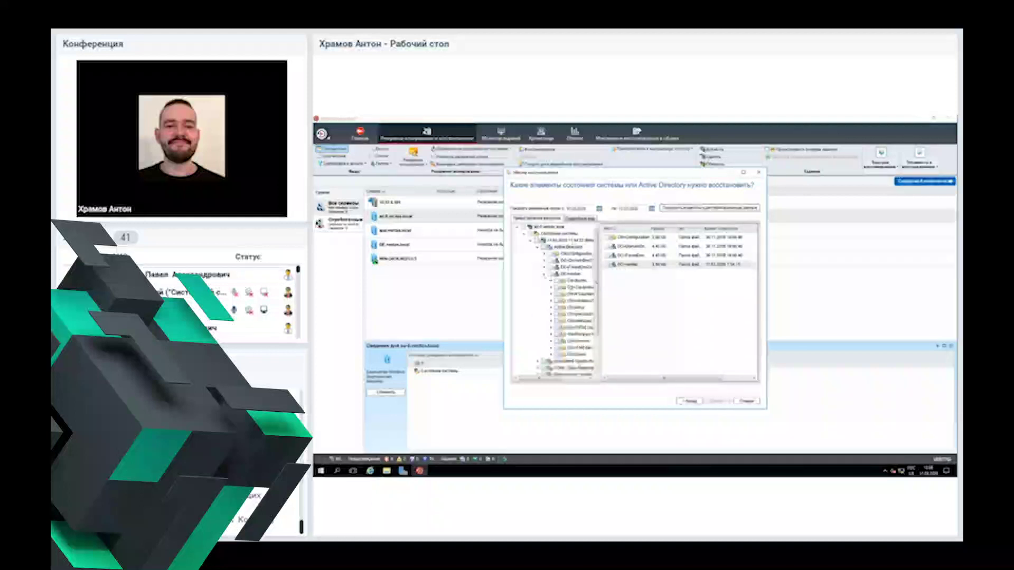
left_click(571, 274)
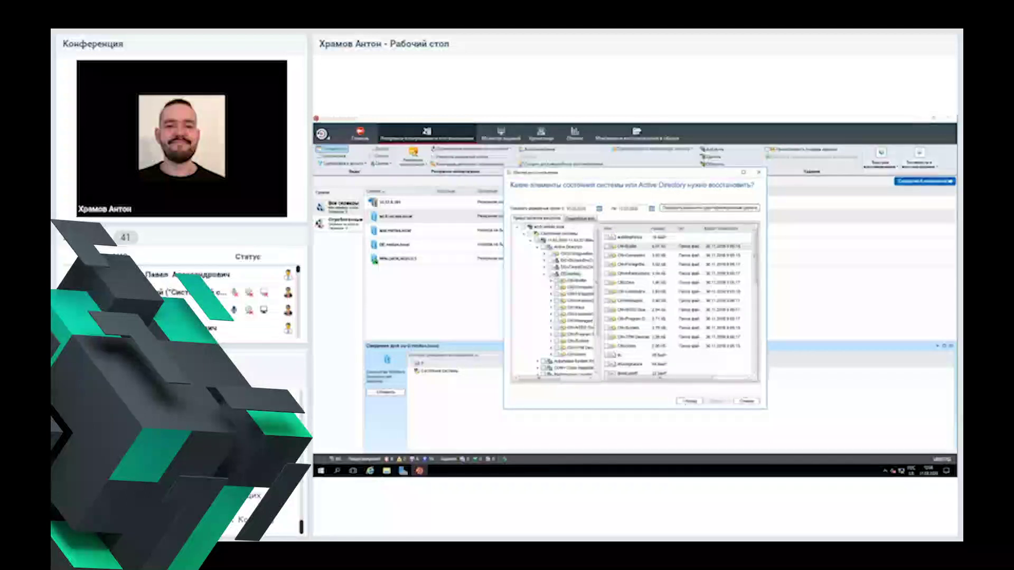
left_click(551, 355)
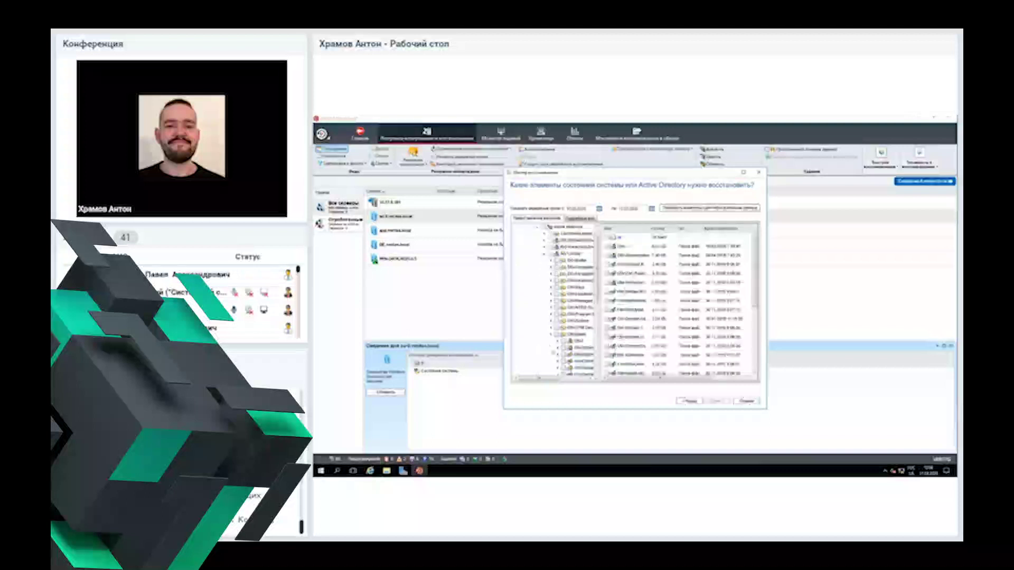
scroll(645, 330, "down", 5)
scroll(645, 330, "up", 5)
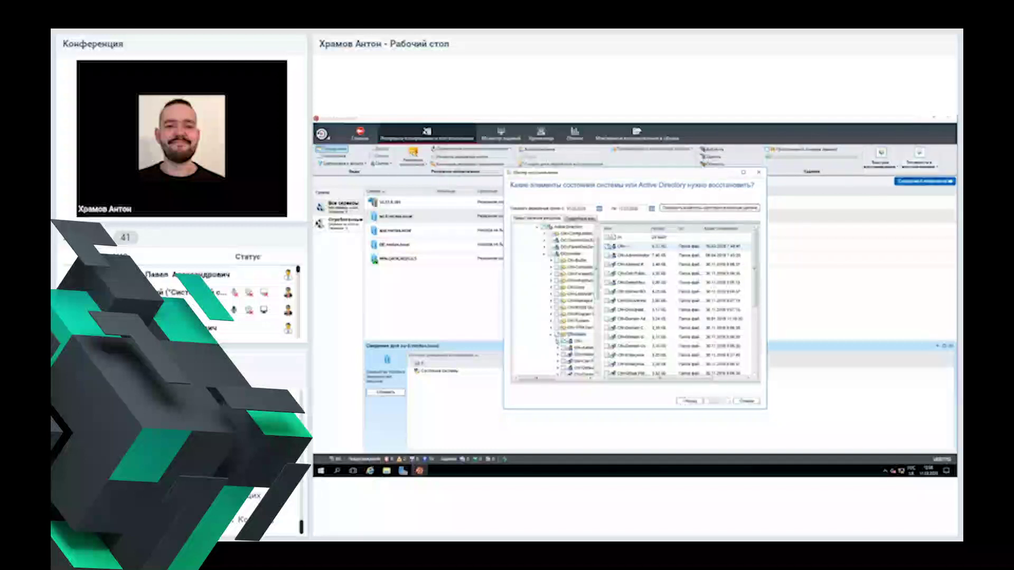
scroll(555, 301, "down", 2)
scroll(576, 317, "down", 1)
Step: Select an Active Directory object and tick two of its attributes for restore
left_click(581, 304)
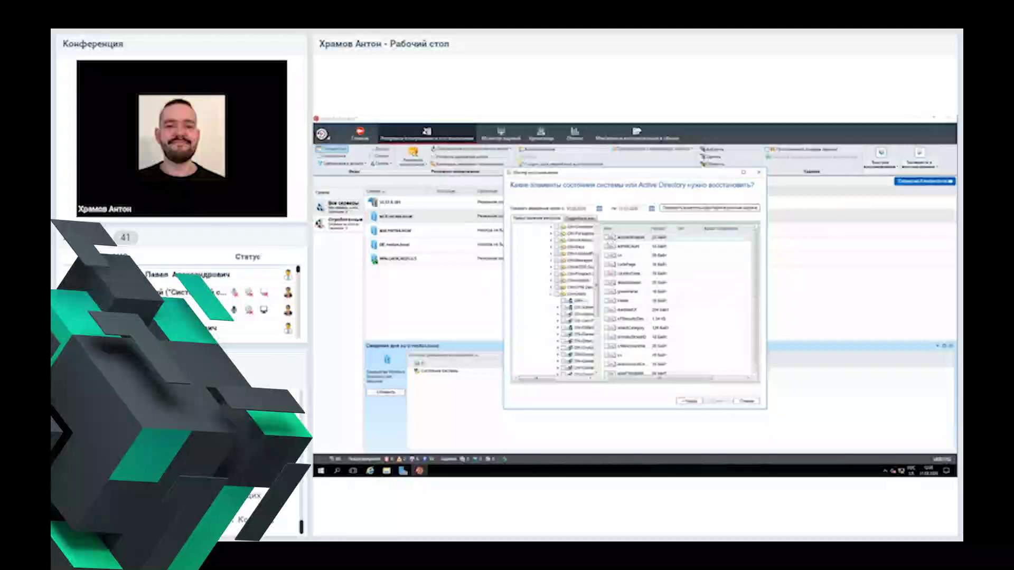
left_click(608, 247)
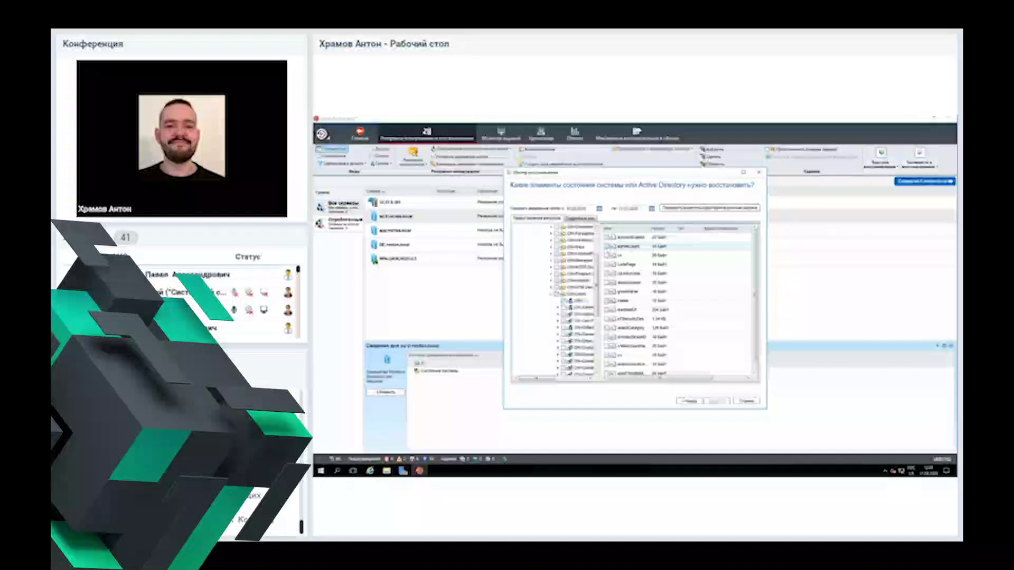
left_click(609, 284)
left_click(609, 355)
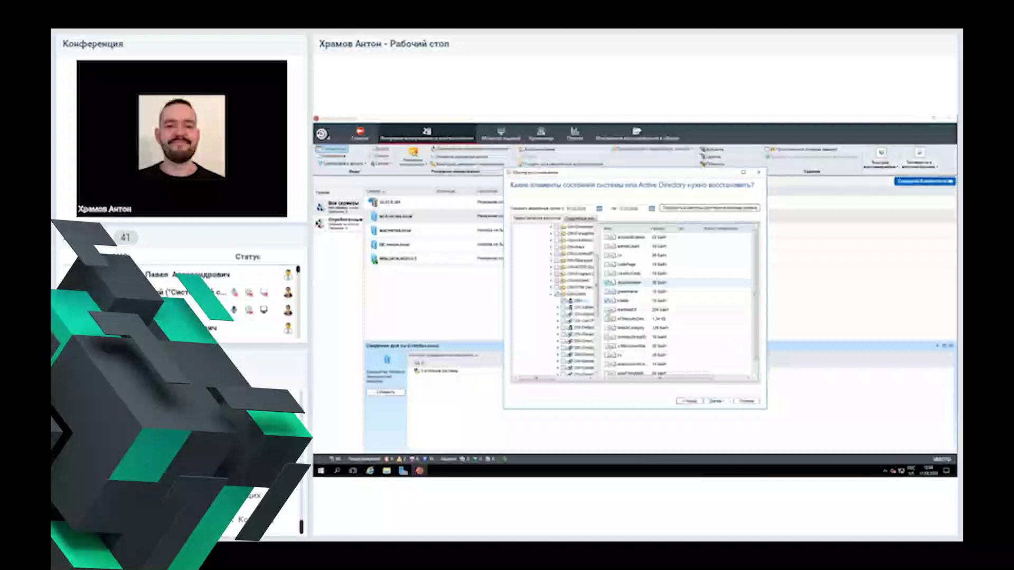
scroll(679, 304, "down", 1)
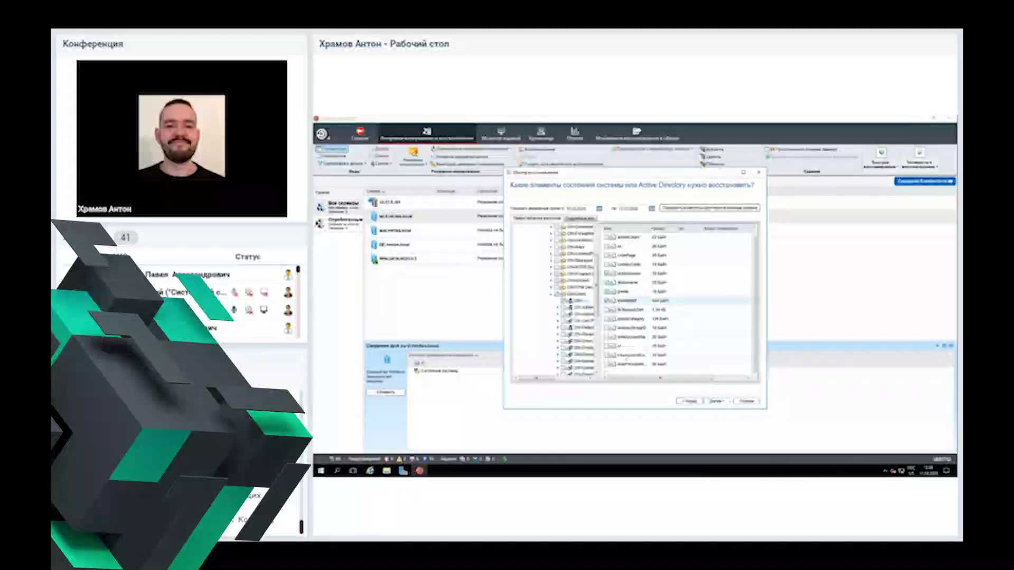
scroll(651, 328, "up", 1)
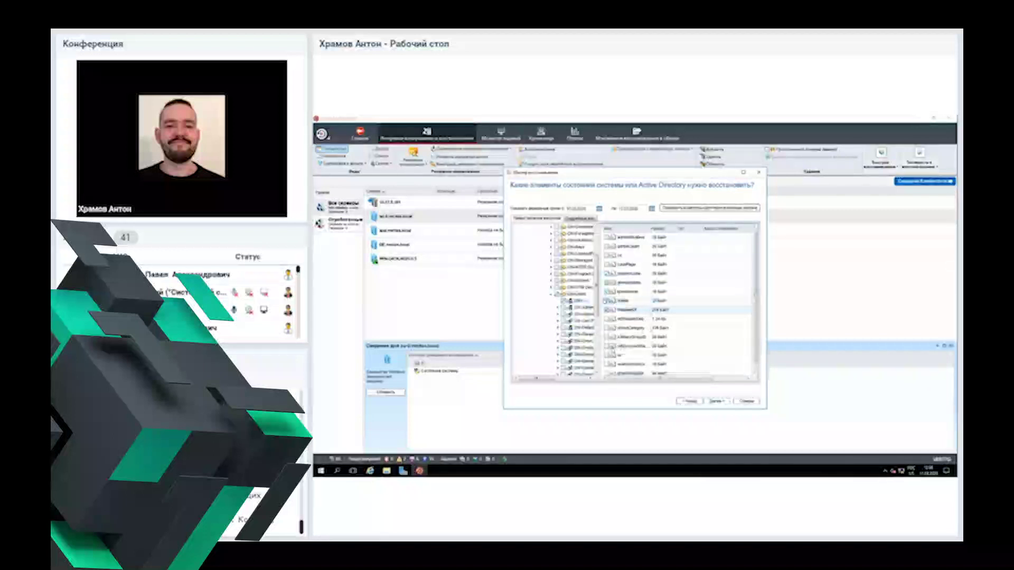
scroll(607, 301, "down", 1)
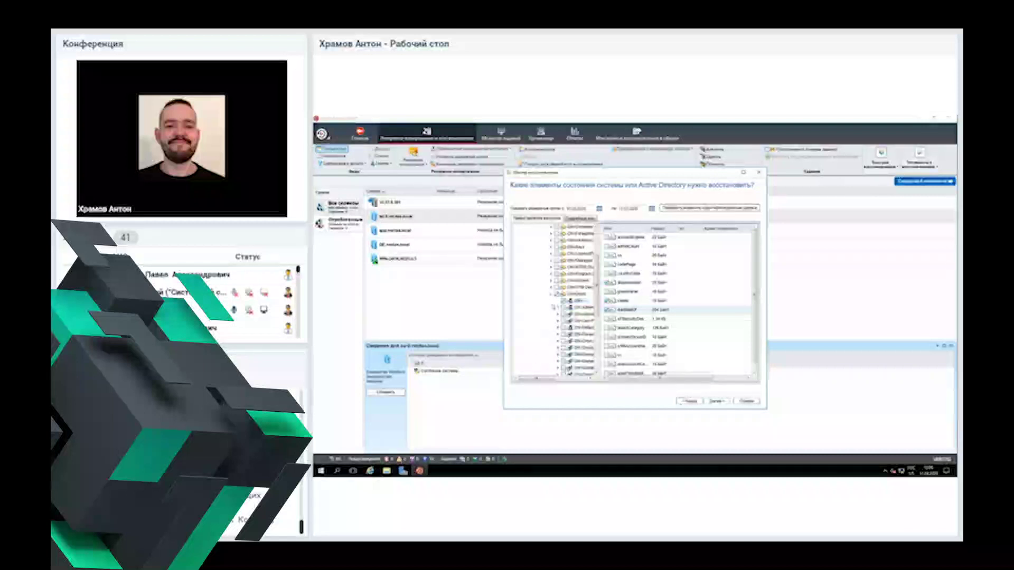
Step: Browse the domain's container nodes and collapse the tree back to the Active Directory level
left_click(557, 297)
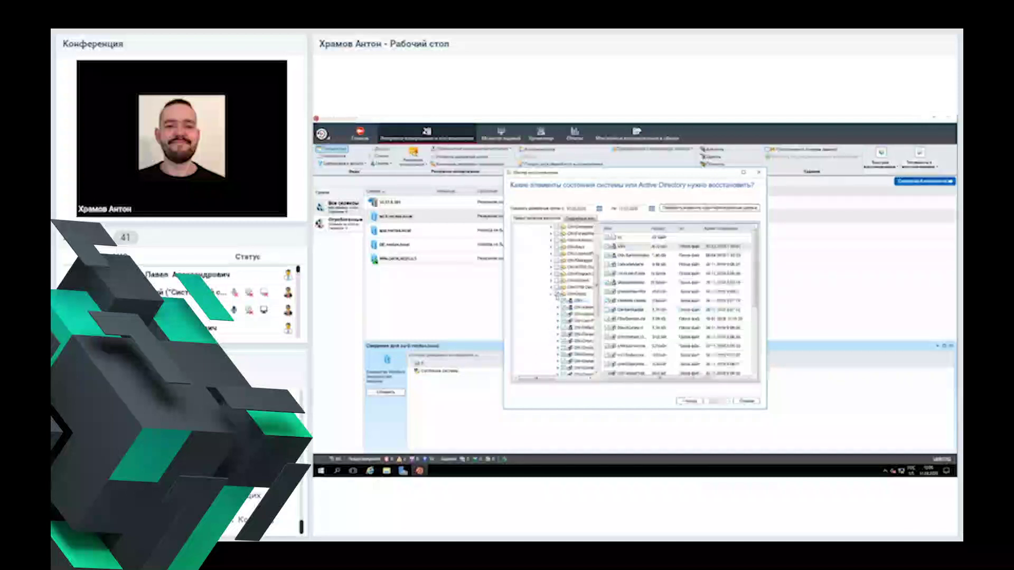
left_click(557, 293)
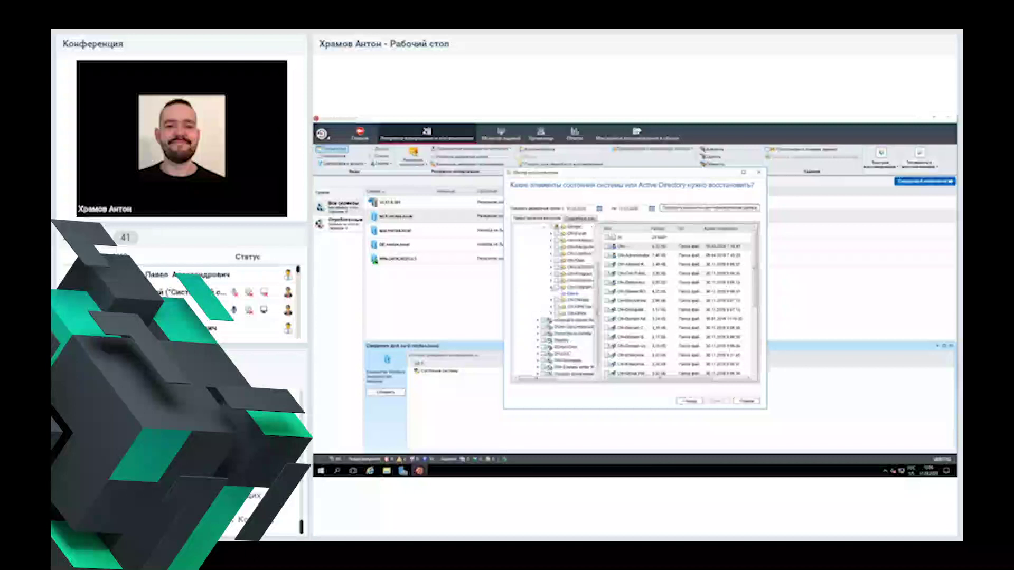
left_click(559, 294)
left_click(557, 293)
left_click(575, 297)
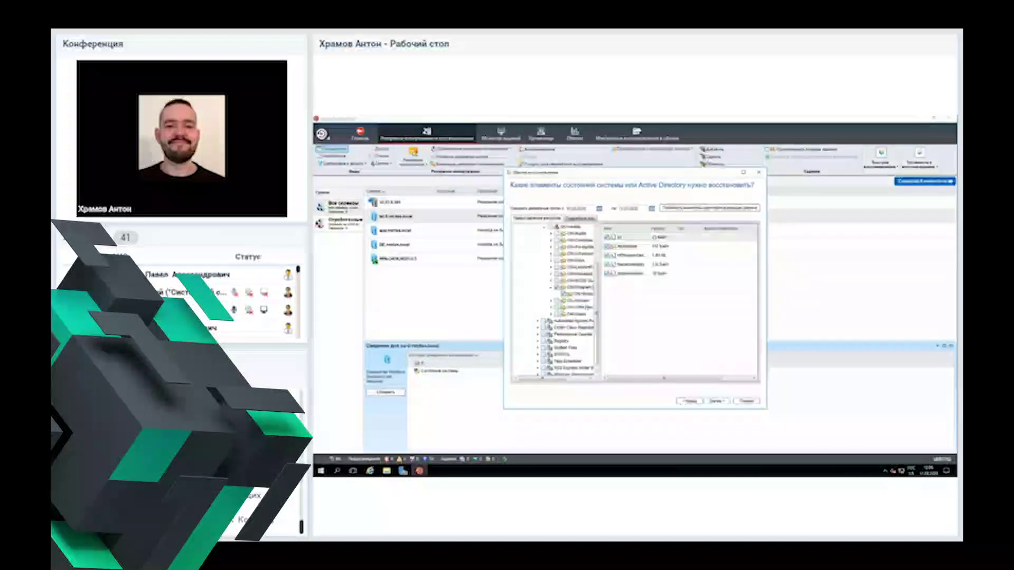
scroll(576, 297, "up", 3)
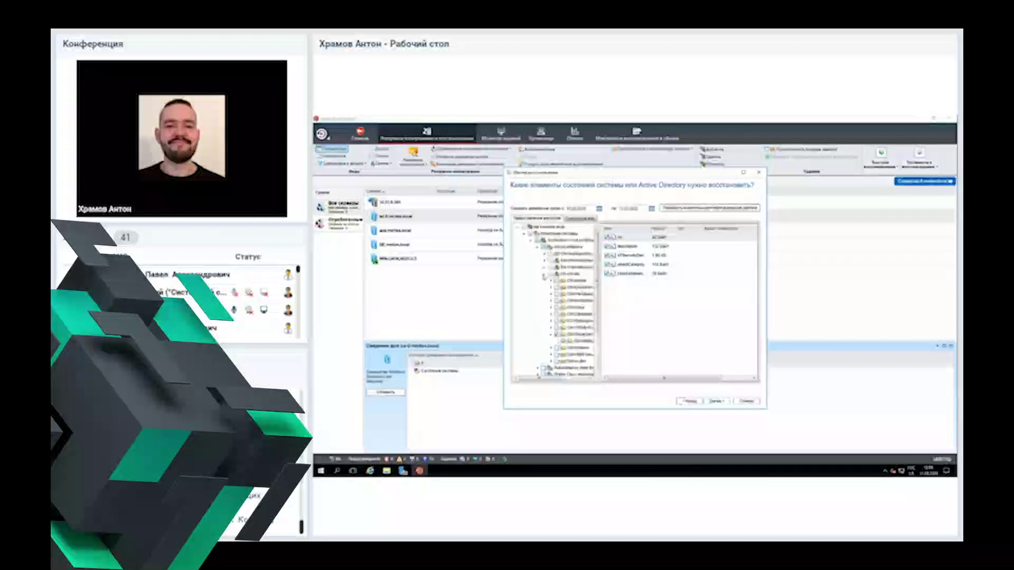
left_click(545, 274)
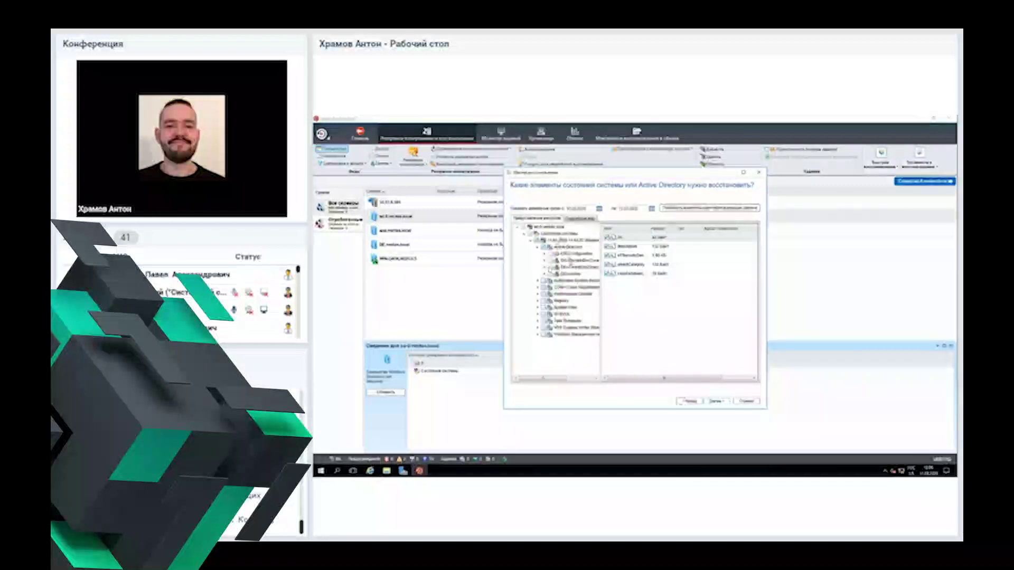
Step: View the System Files and COM+ Class Registration components, then cancel the restore wizard
left_click(579, 267)
left_click(579, 274)
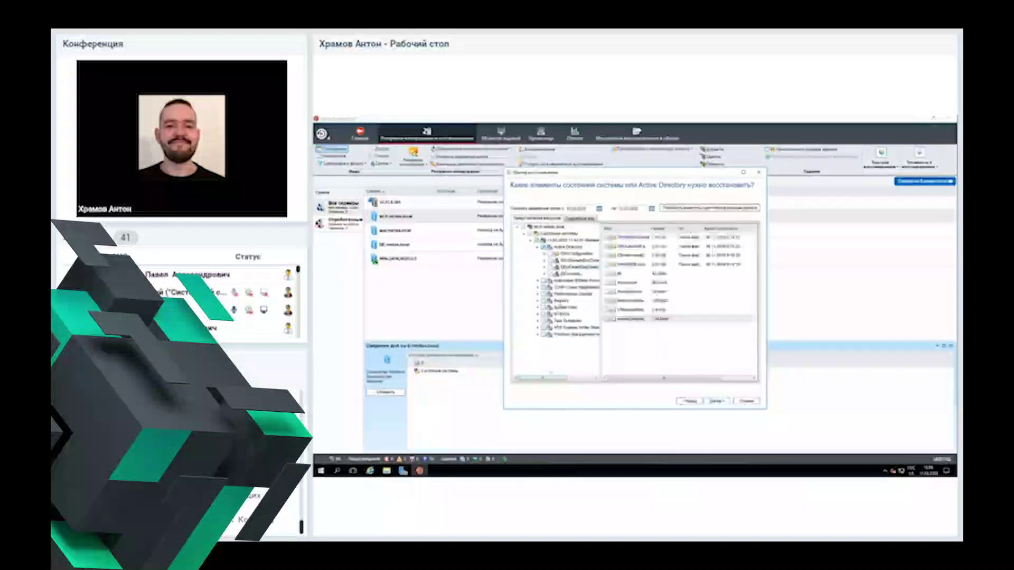
left_click(565, 307)
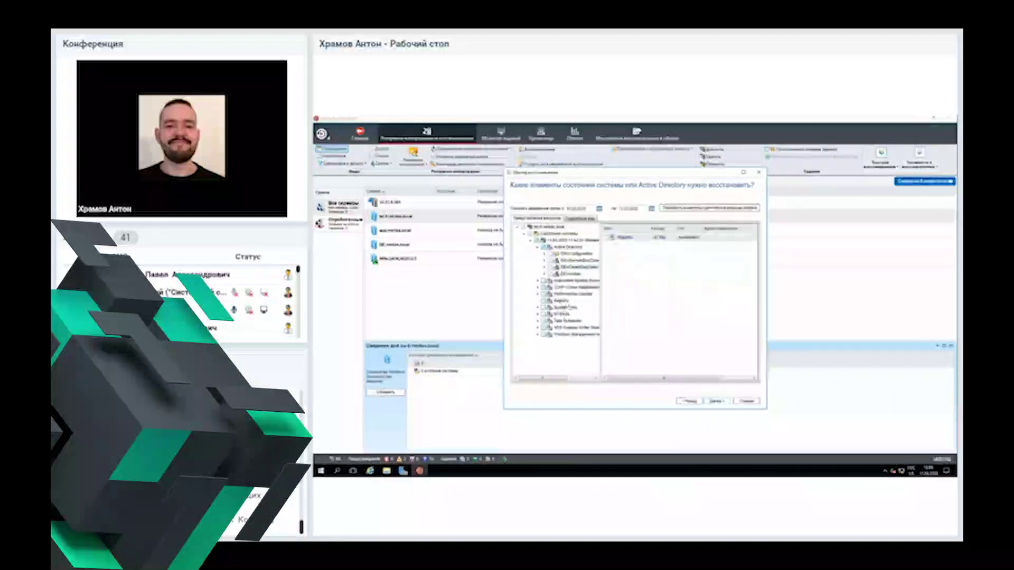
left_click(581, 288)
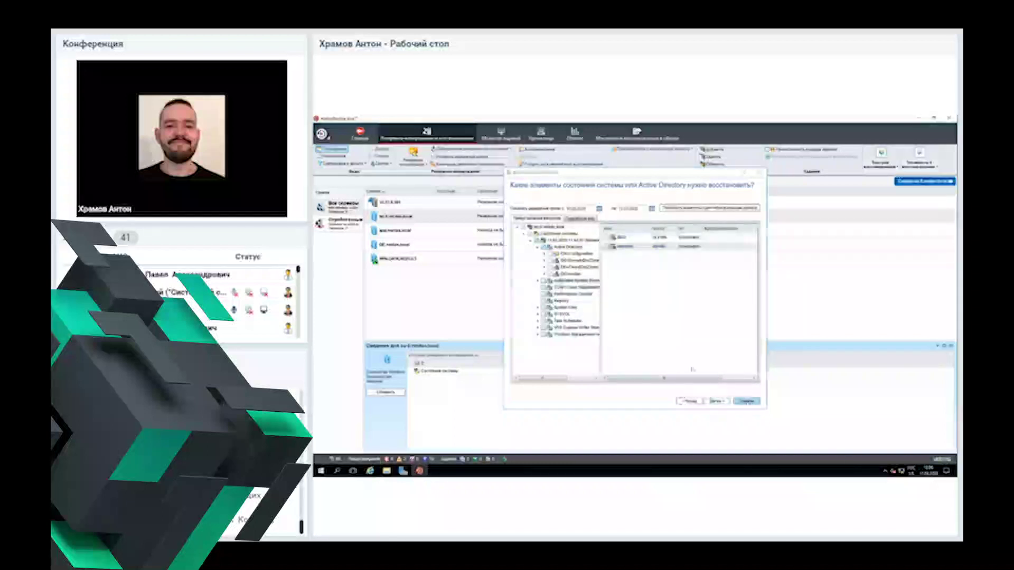
key("Escape")
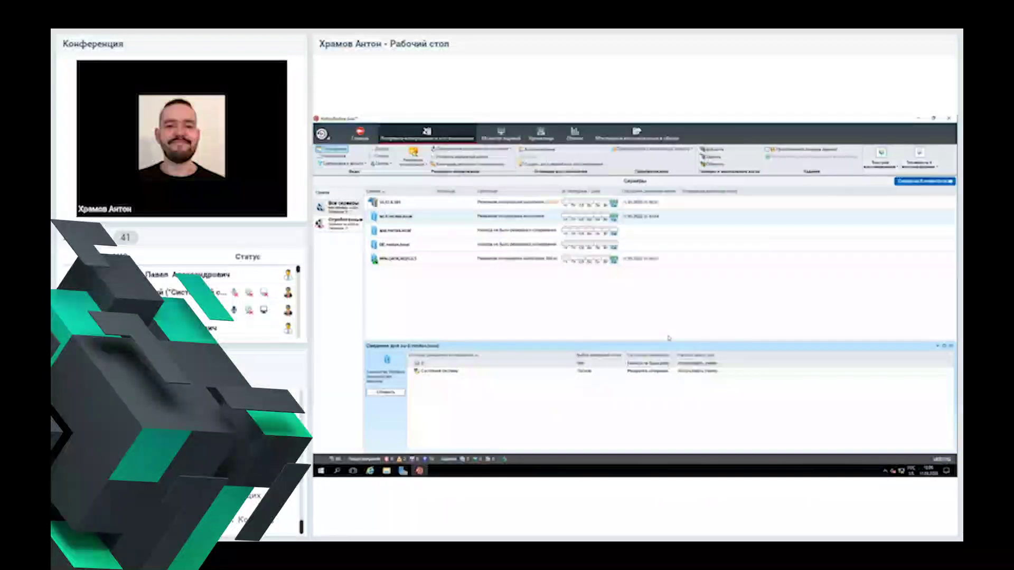